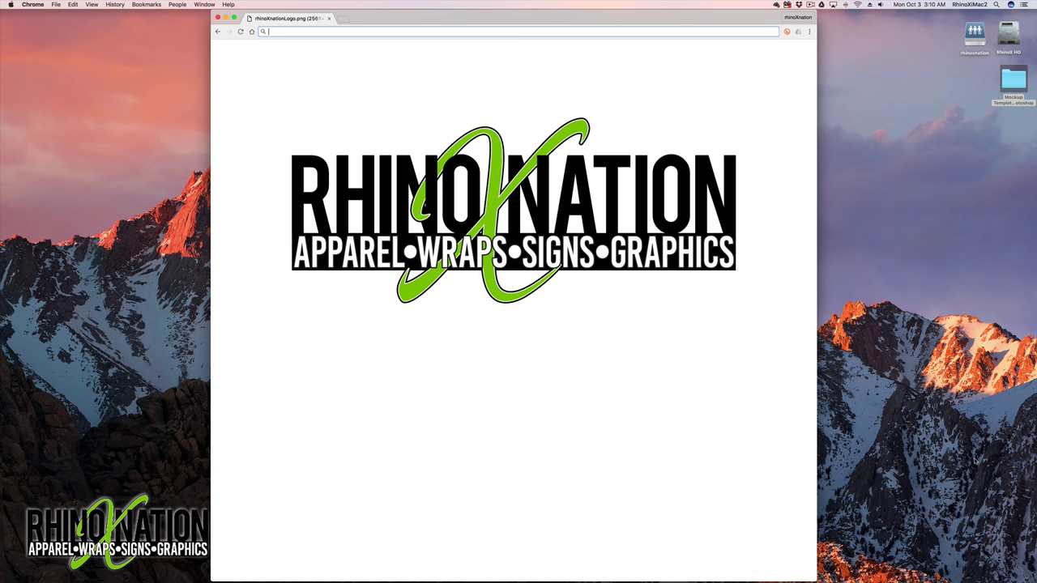
Open Matt.jpg from the Mockup Templates folder in Photoshop CC 2015.5, then zoom in.
click(1014, 81)
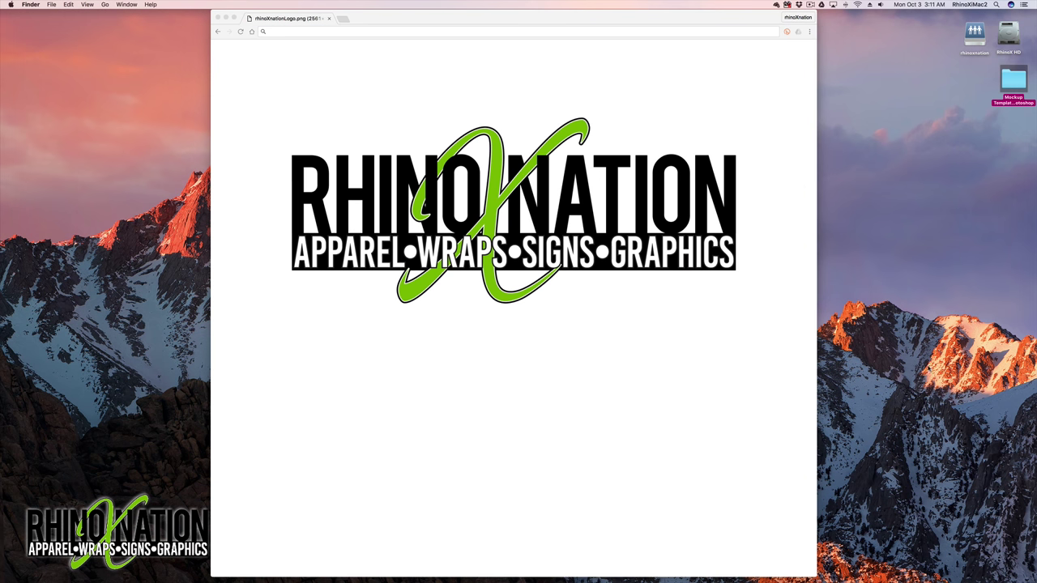
double_click(1005, 81)
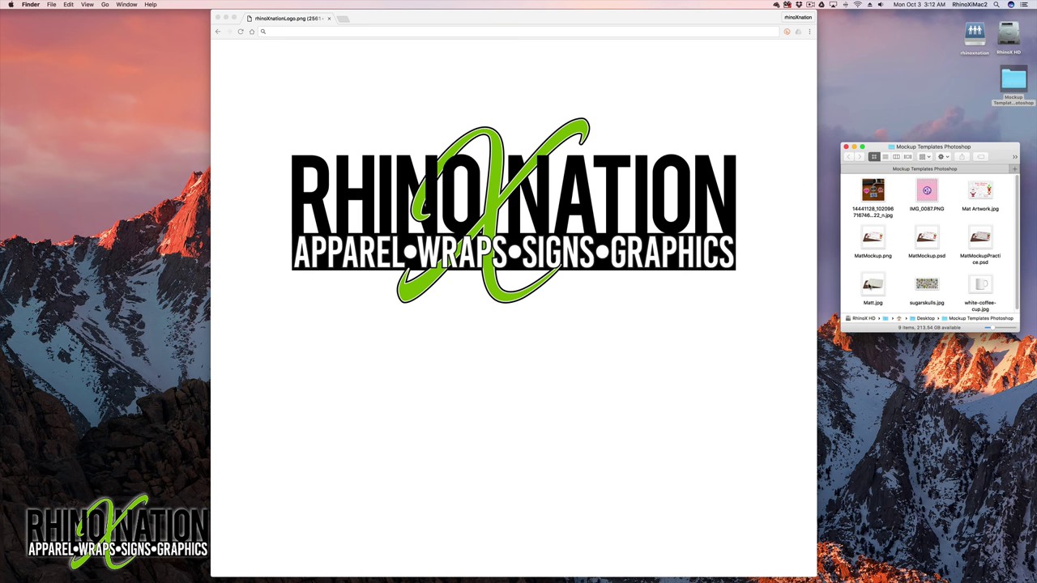
right_click(871, 284)
mouse_move(897, 297)
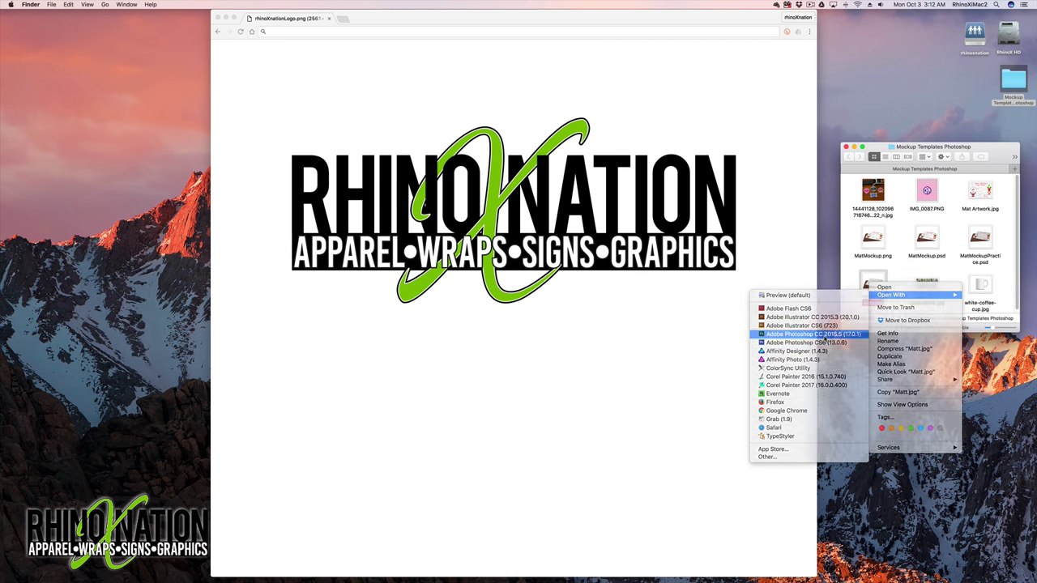
click(824, 334)
key(super+equal)
key(super+equal)
key(super+equal)
key(v)
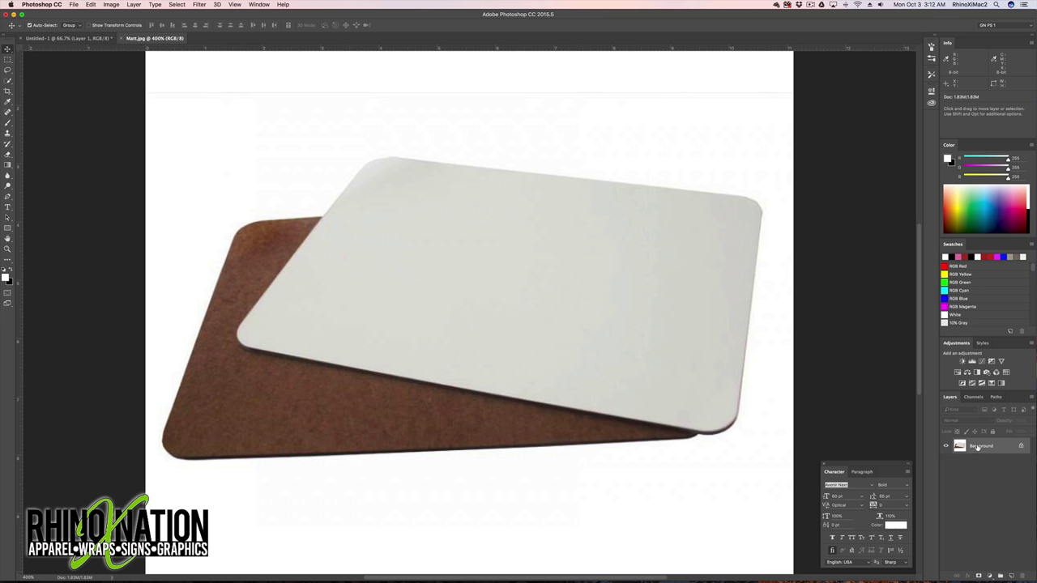
Duplicate Background, hide the original, and pen a closed four-anchor path around the white mat.
drag(978, 448, 1011, 576)
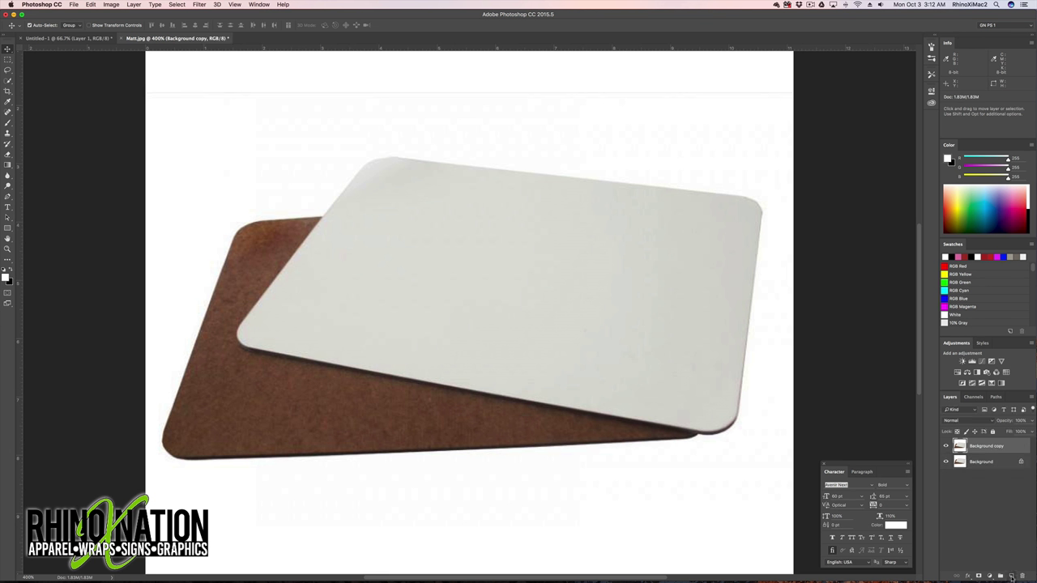
click(947, 461)
click(7, 197)
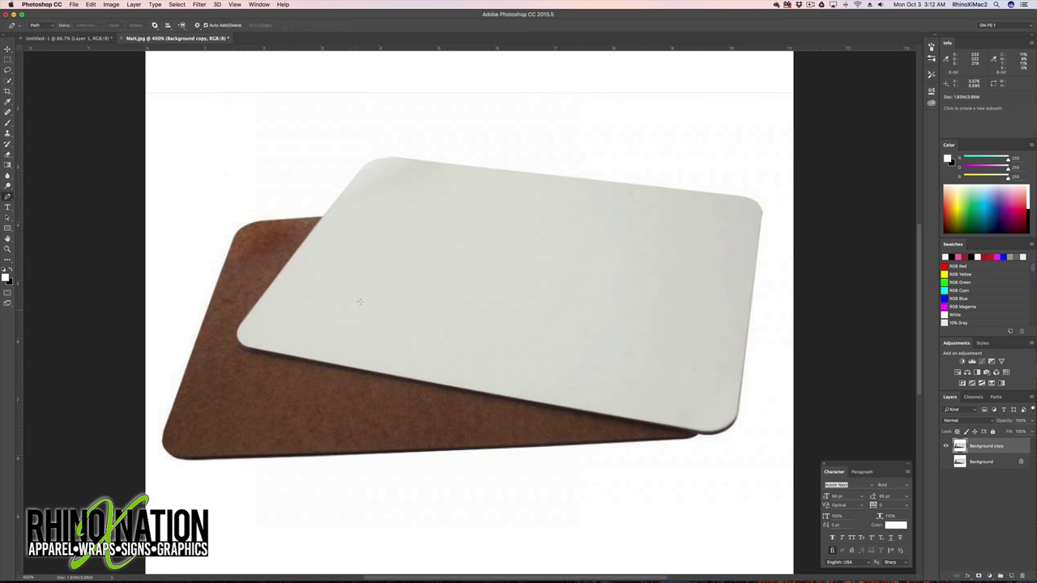
drag(405, 160, 340, 196)
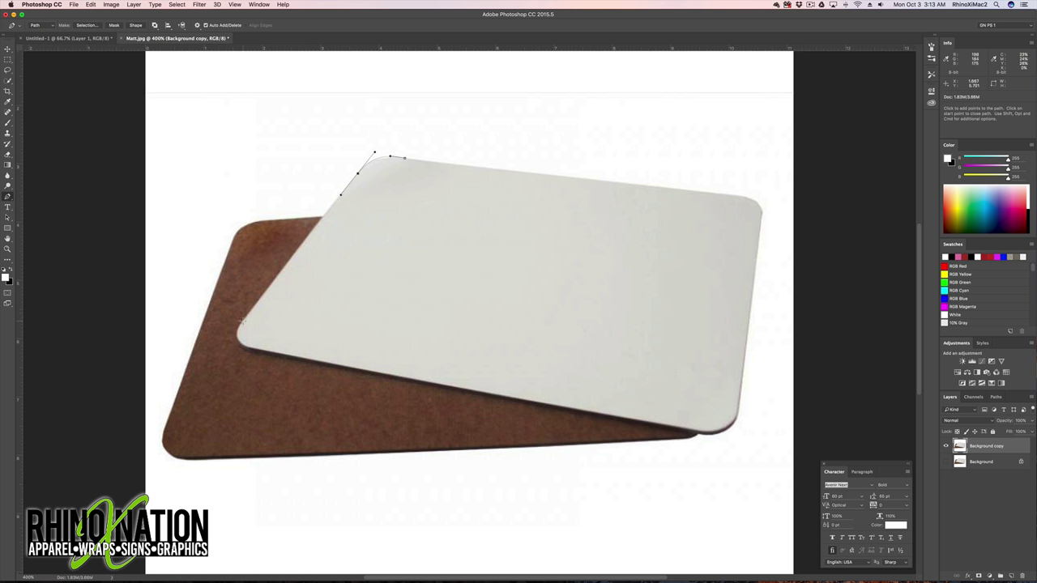
drag(241, 326, 277, 354)
drag(738, 409, 740, 392)
drag(761, 218, 718, 195)
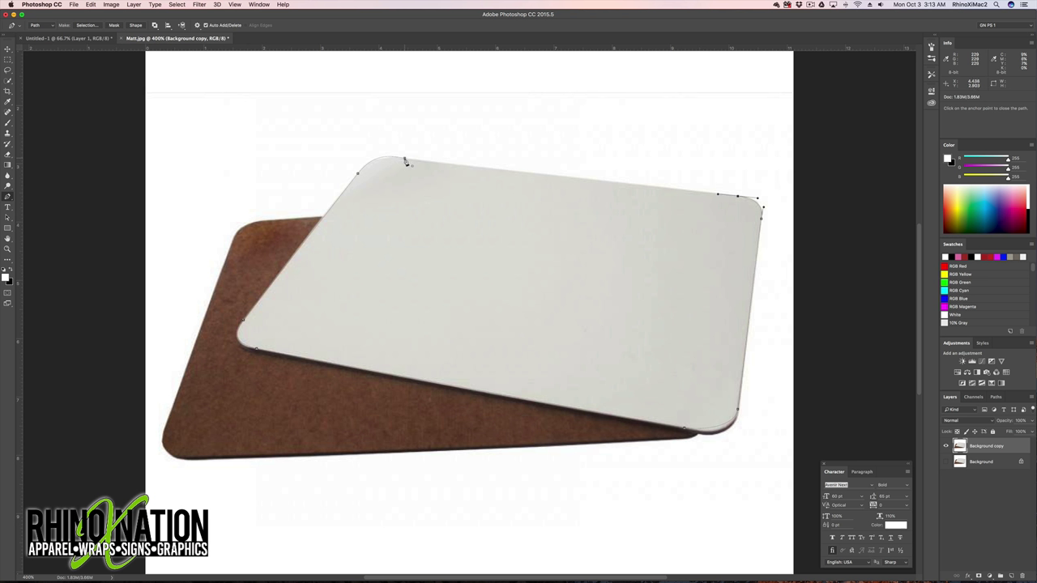
click(406, 161)
Refine the path's anchors and curves to fit the mat's upper-left, lower-right and right edges.
super+click(388, 178)
super+click(403, 162)
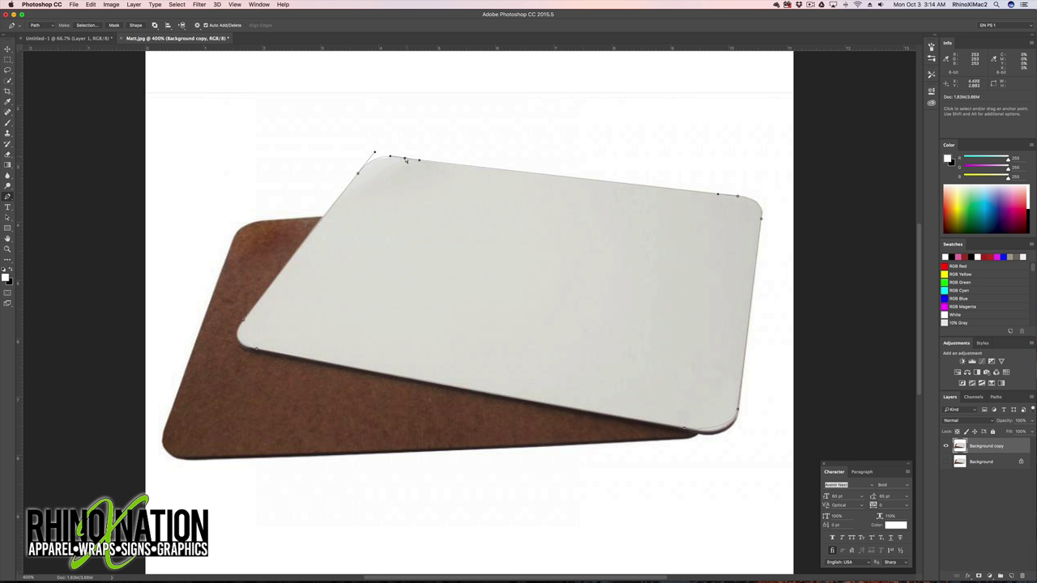
drag(405, 160, 372, 154)
drag(683, 431, 737, 429)
key(Return)
ctrl+click(735, 428)
drag(732, 430, 677, 429)
click(734, 428)
drag(733, 435, 732, 434)
drag(758, 234, 760, 233)
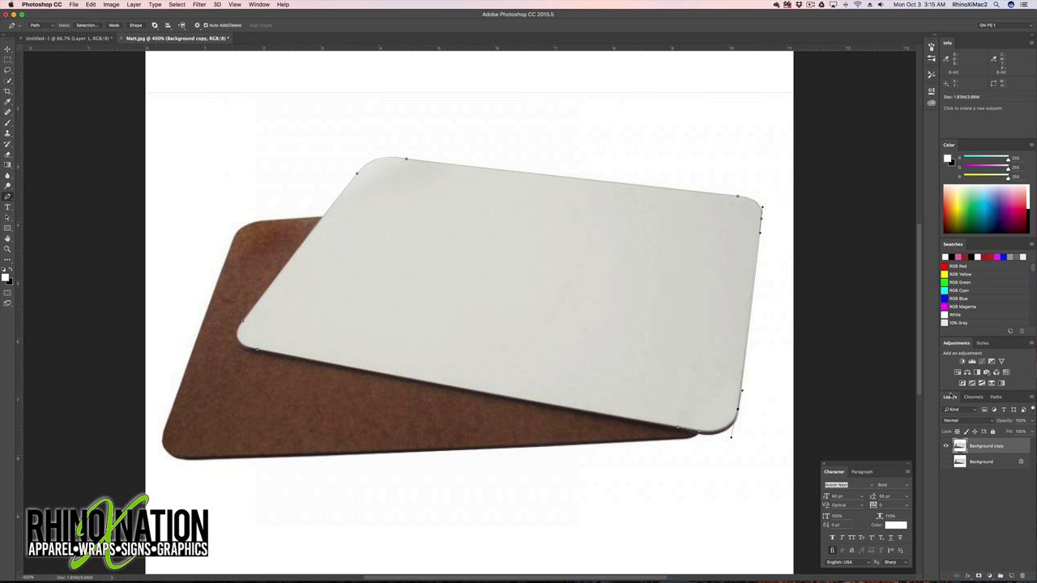
Save the Work Path as Path 1 and duplicate it as Path 1 copy.
click(996, 397)
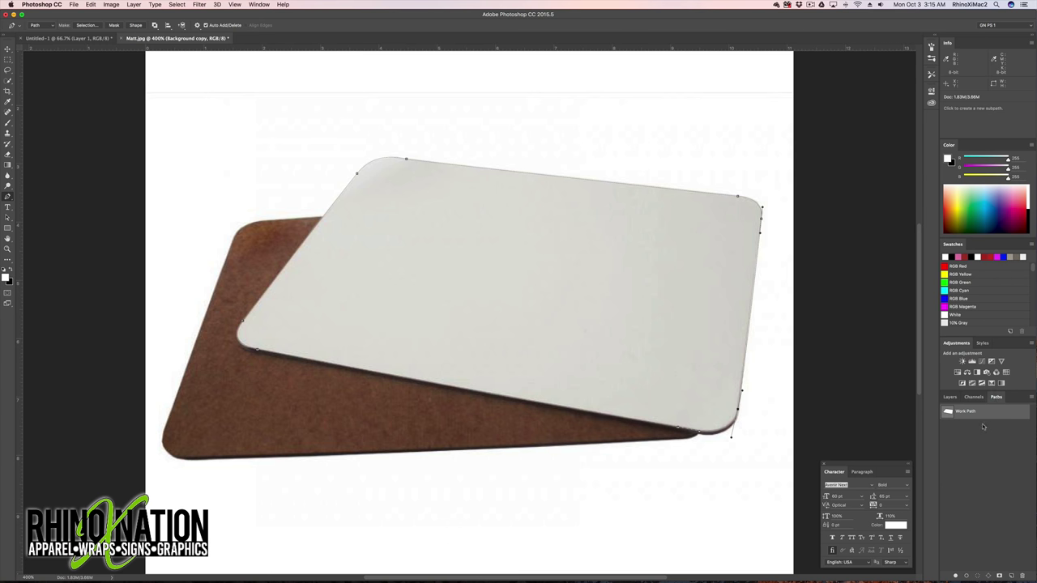
click(982, 439)
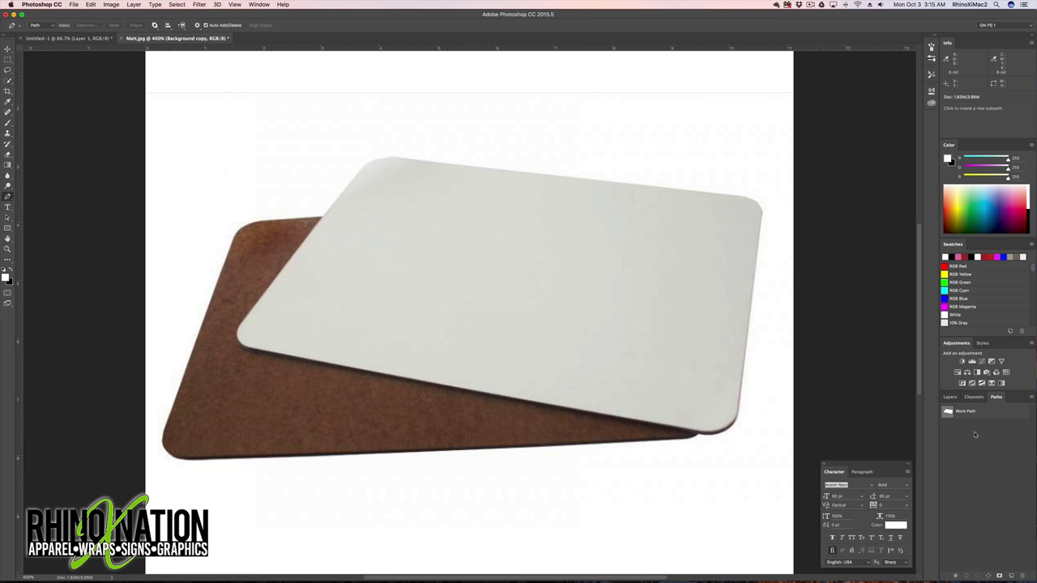
drag(975, 414, 1012, 577)
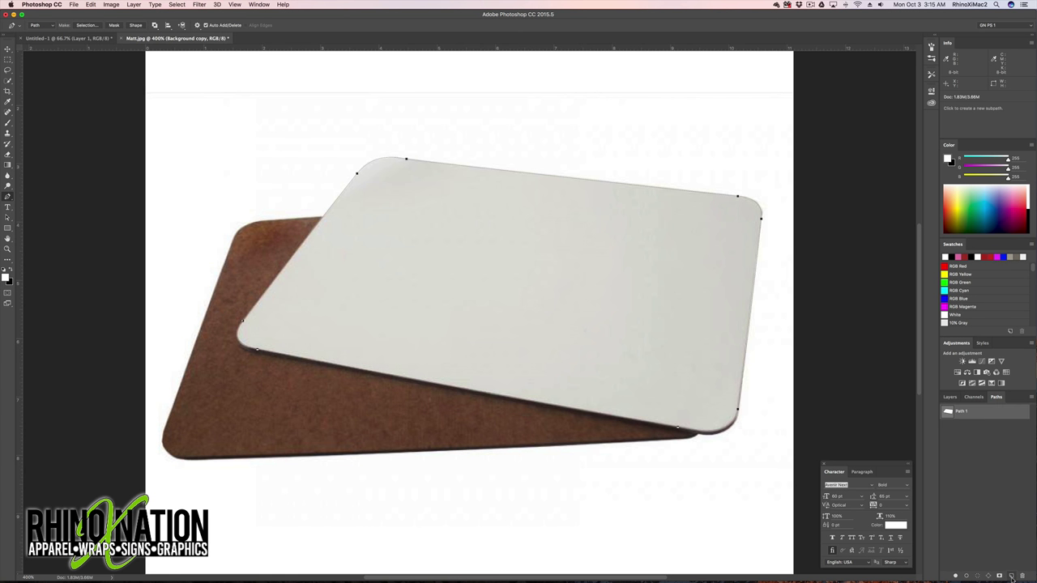
drag(998, 411, 1011, 576)
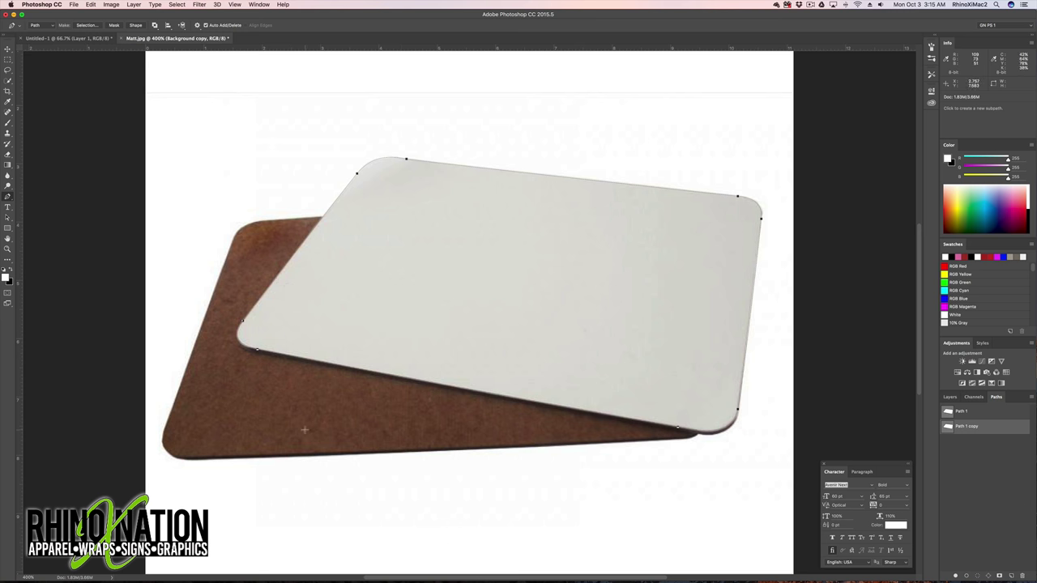
click(950, 397)
Add anchors that carry the path out to the brown board's top corner.
scroll(538, 405, up, 2)
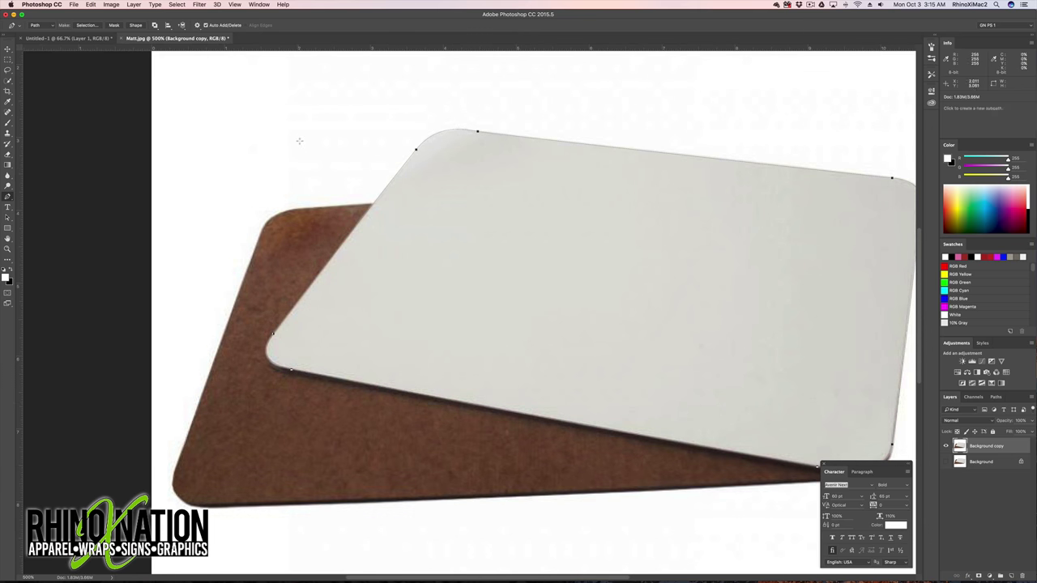
click(373, 203)
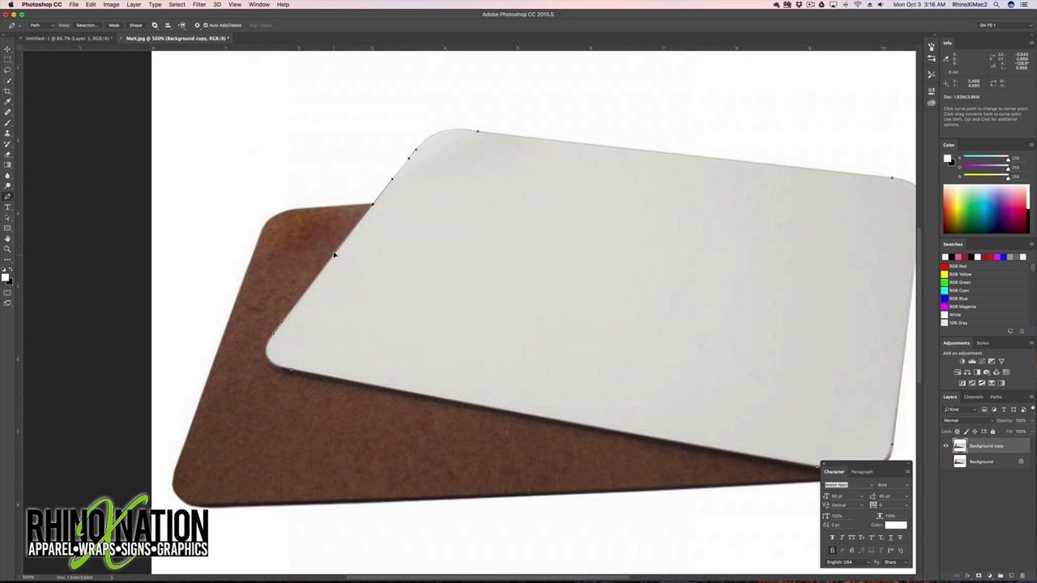
drag(371, 205, 350, 208)
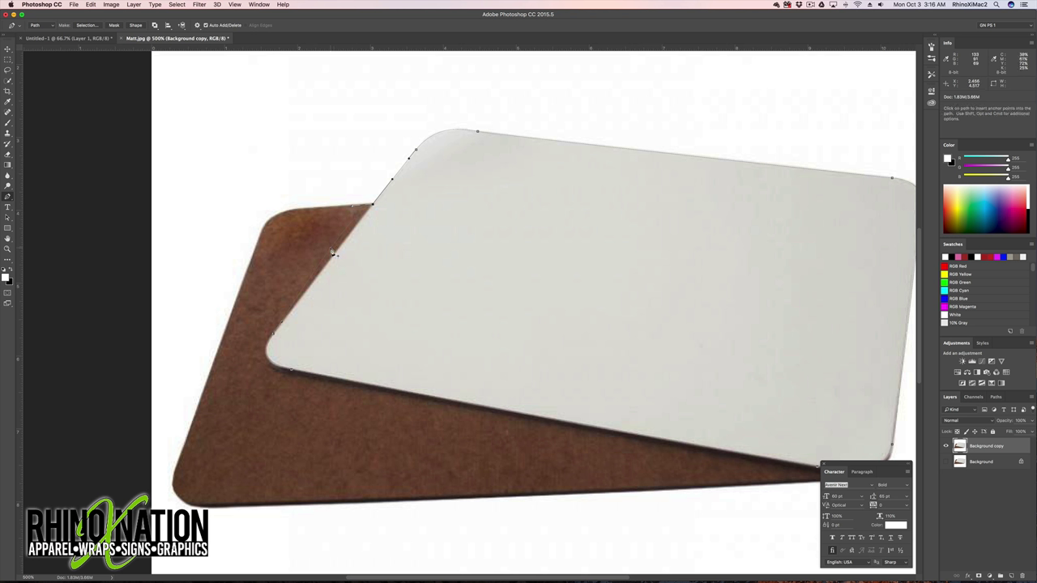
click(331, 252)
drag(331, 250, 324, 210)
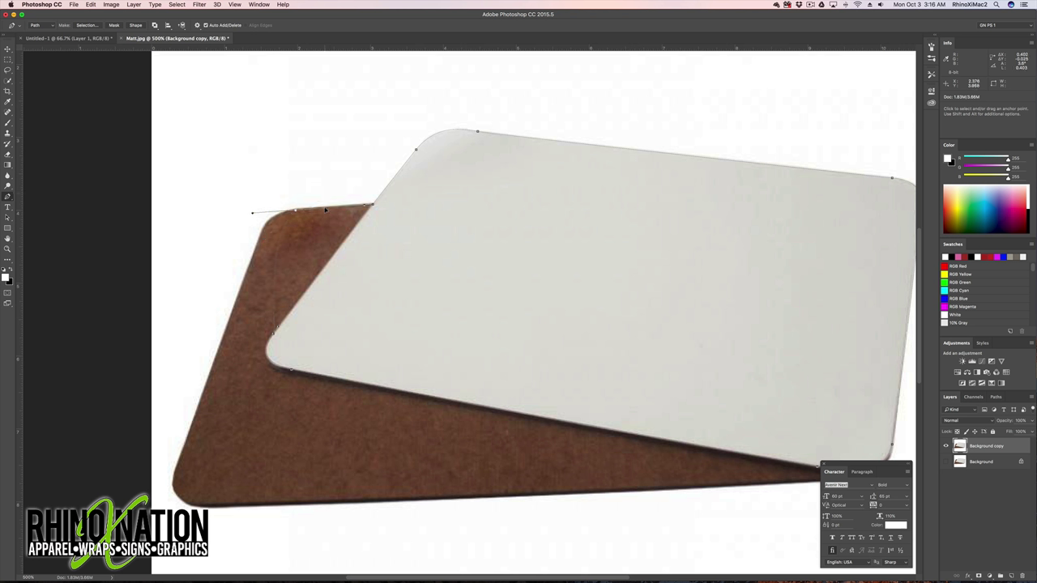
drag(250, 214, 273, 214)
Extend the path down the brown board's left edge and fine-tune its lower-left corner.
drag(235, 369, 176, 471)
drag(165, 488, 162, 490)
drag(289, 387, 215, 508)
key(Escape)
click(170, 487)
drag(169, 490, 166, 491)
Add curved anchors along the brown board's bottom edge and lower-right corner, then zoom out to 400%.
drag(795, 339, 681, 363)
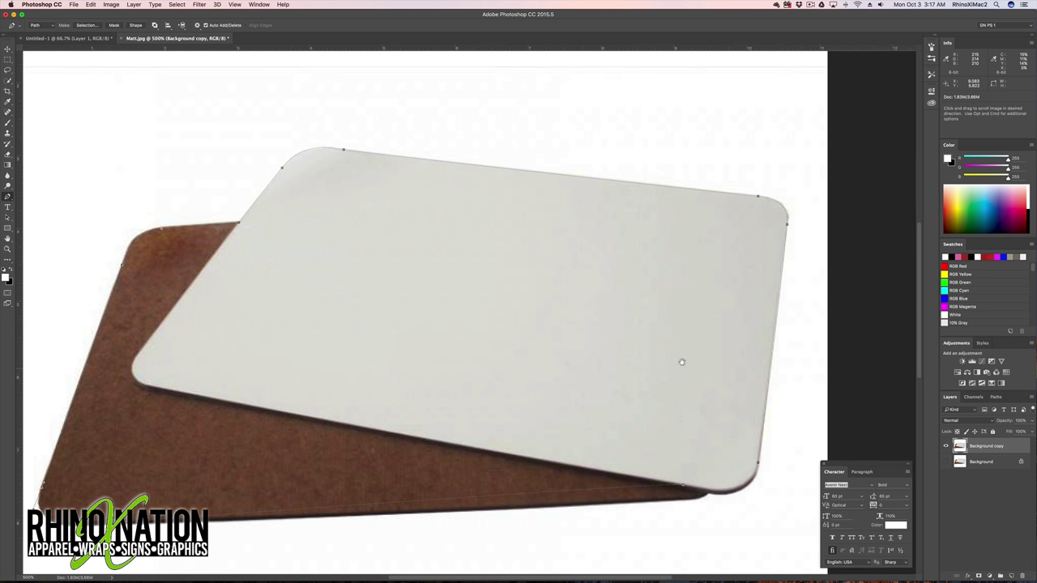
scroll(620, 341, down, 3)
scroll(619, 341, right, 2)
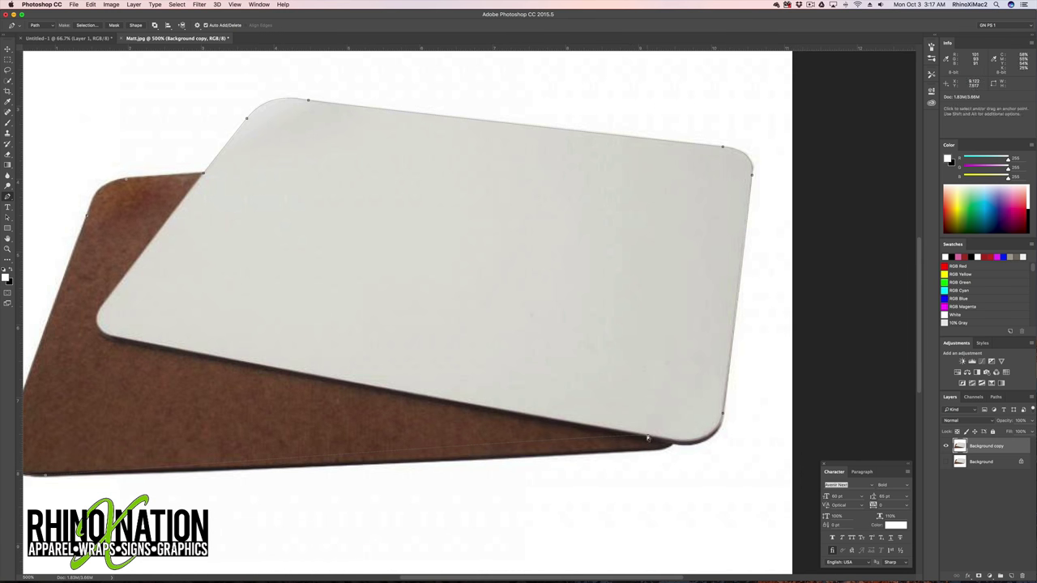
drag(650, 440, 693, 450)
drag(697, 401, 718, 442)
click(362, 466)
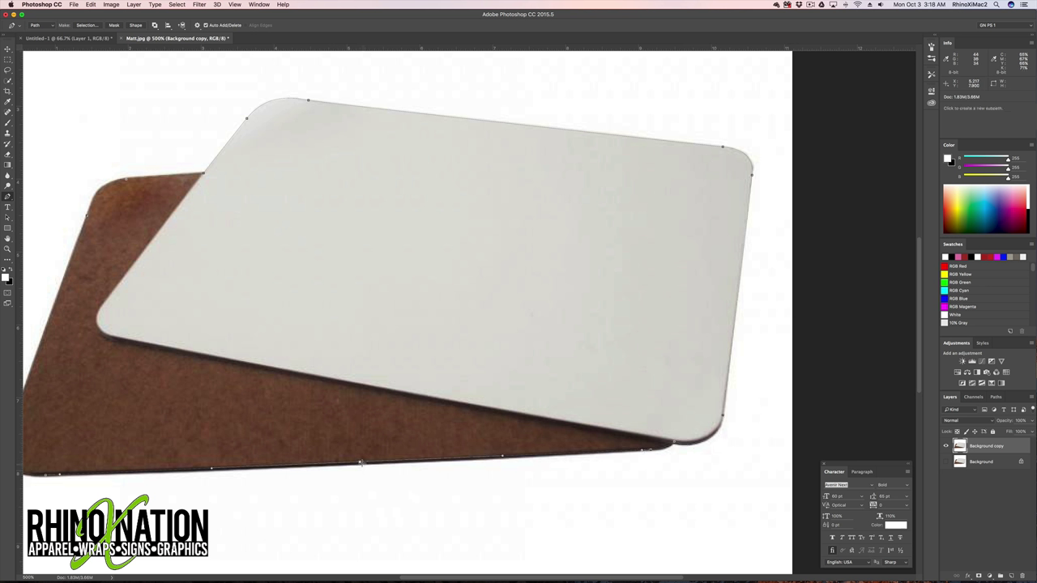
drag(361, 463, 366, 465)
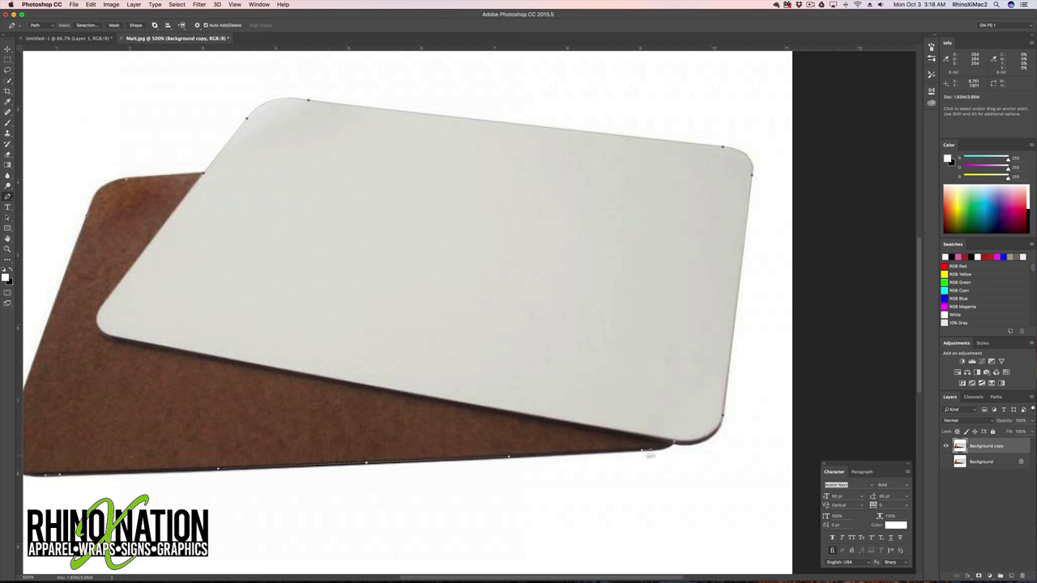
key(super+minus)
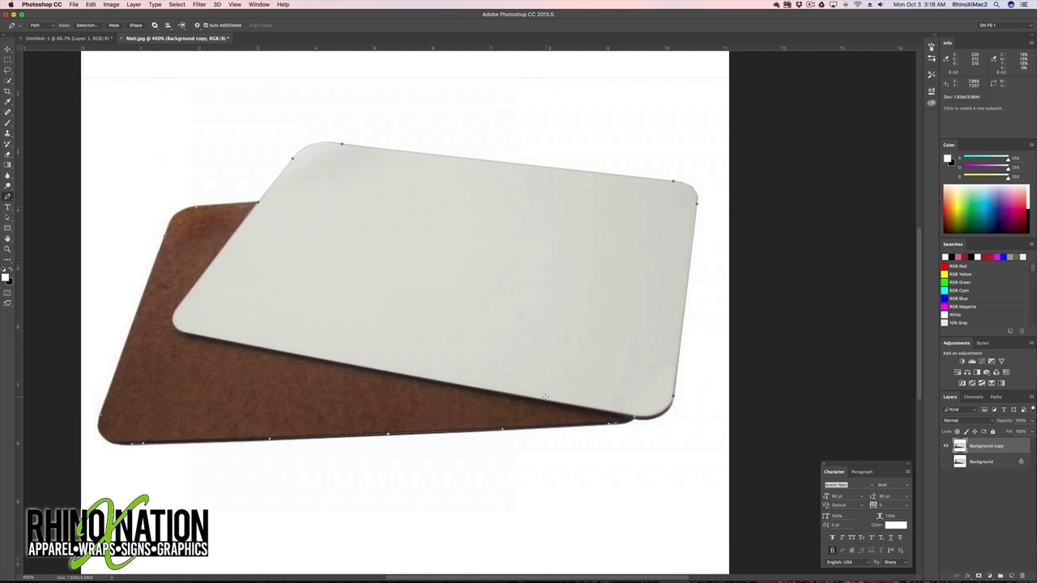
click(996, 397)
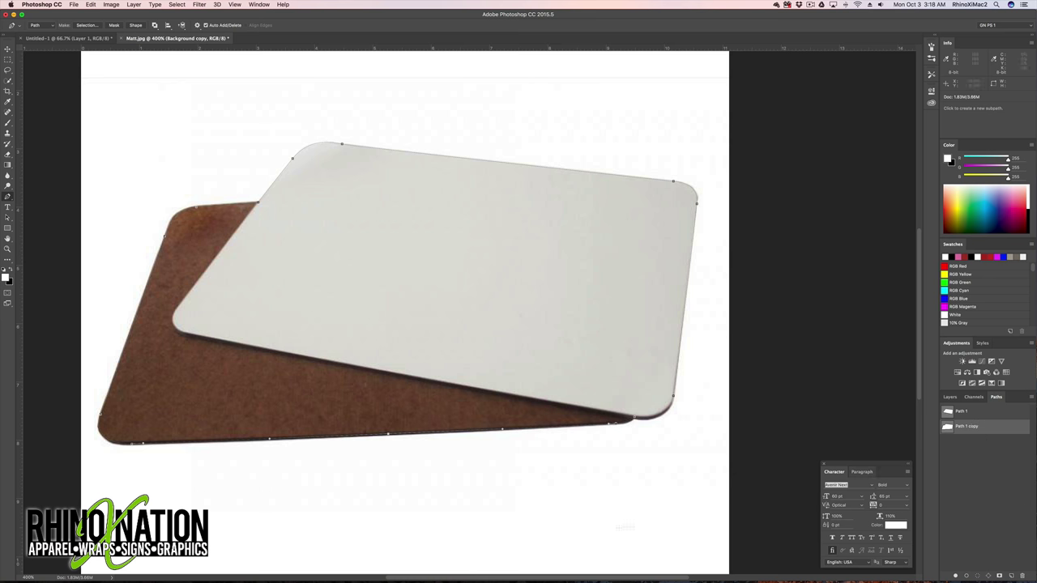
Make a selection with 0-pixel feather from Path 1 copy.
click(982, 447)
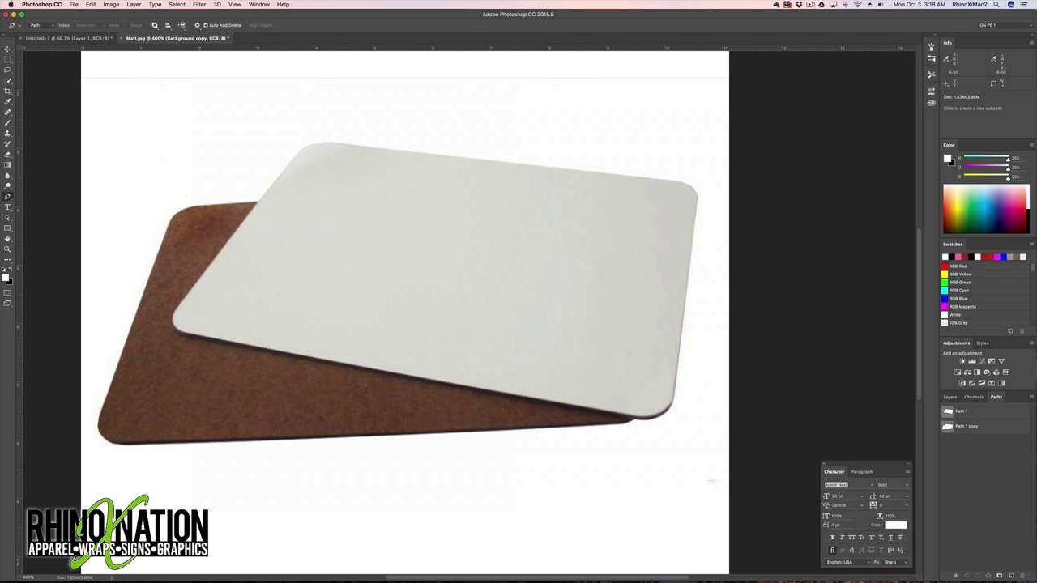
click(963, 432)
click(1030, 398)
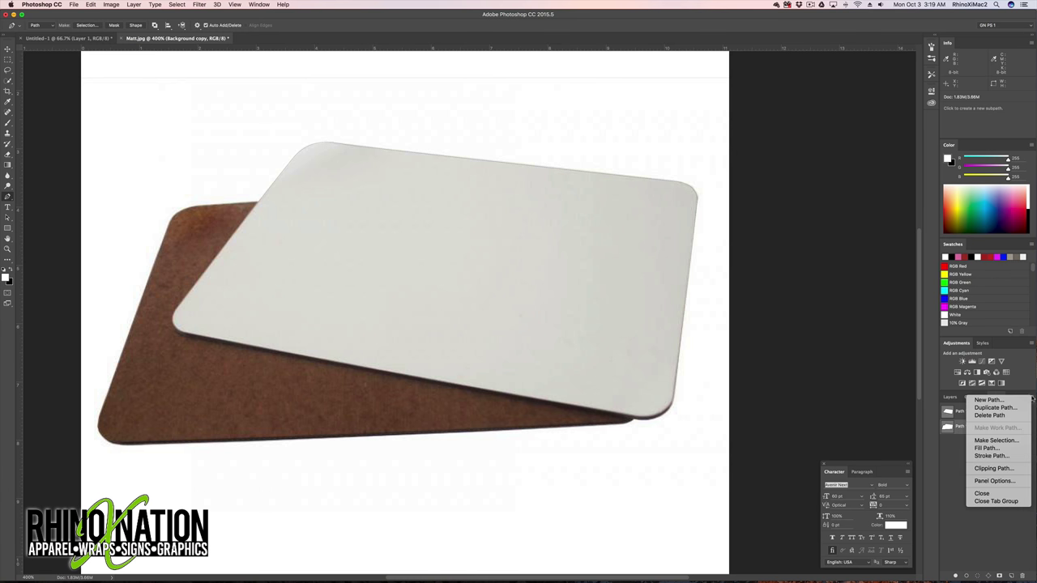
click(987, 442)
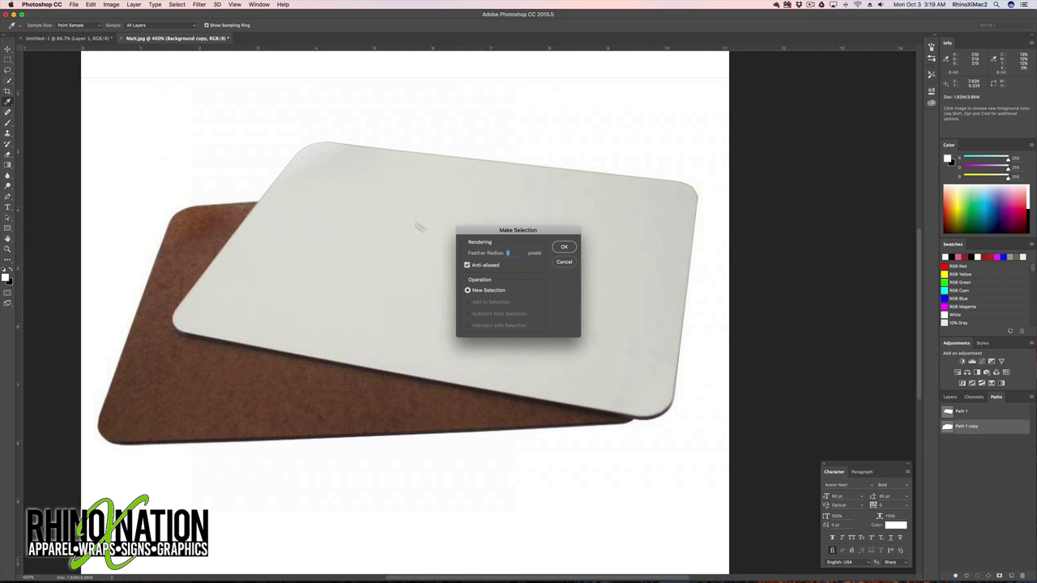
click(563, 248)
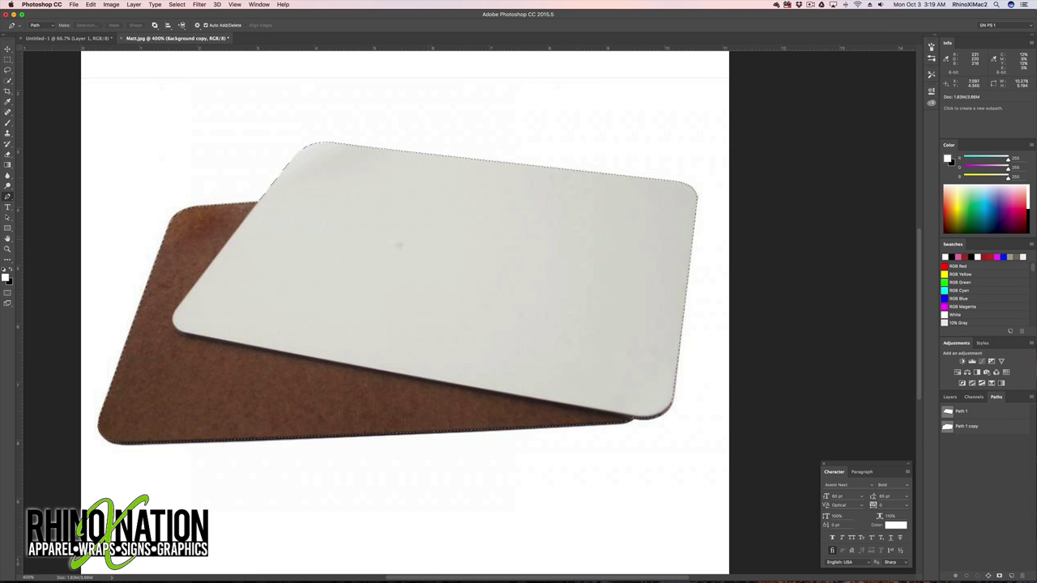
key(F7)
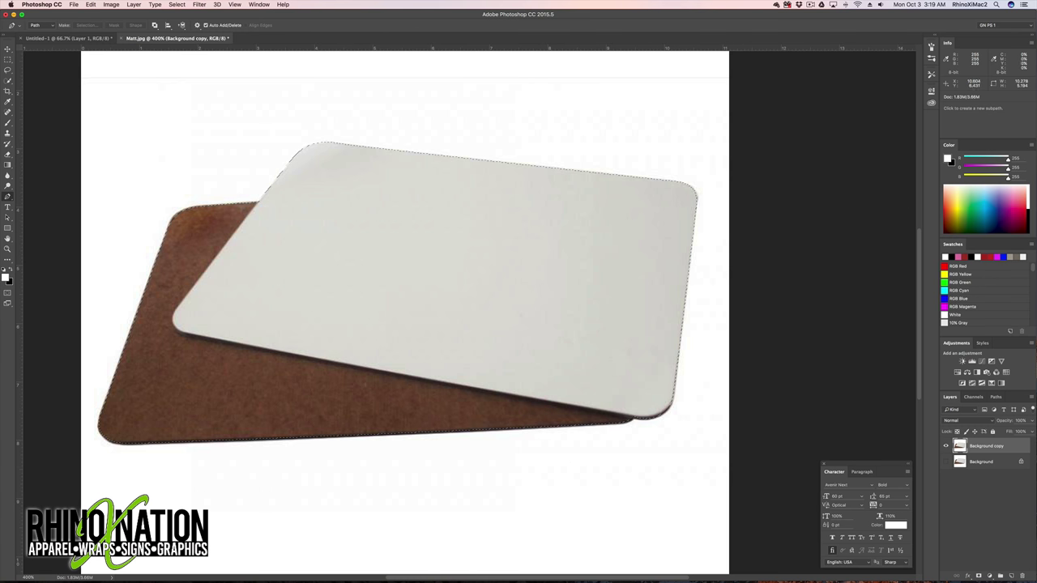
Mask Background copy to the selected mats, toggling the mask off and on to check.
click(979, 577)
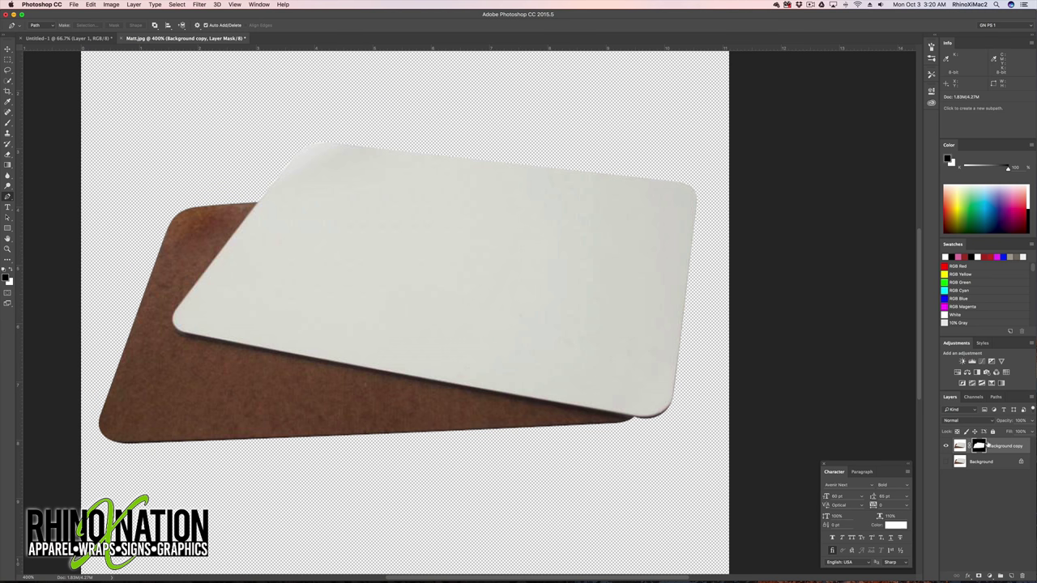
shift+click(979, 445)
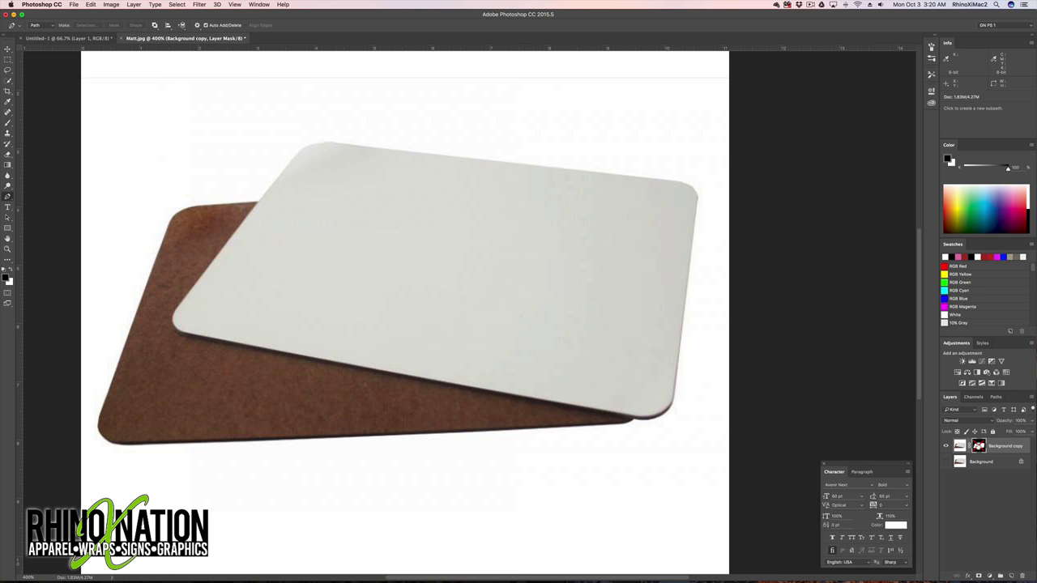
shift+click(979, 445)
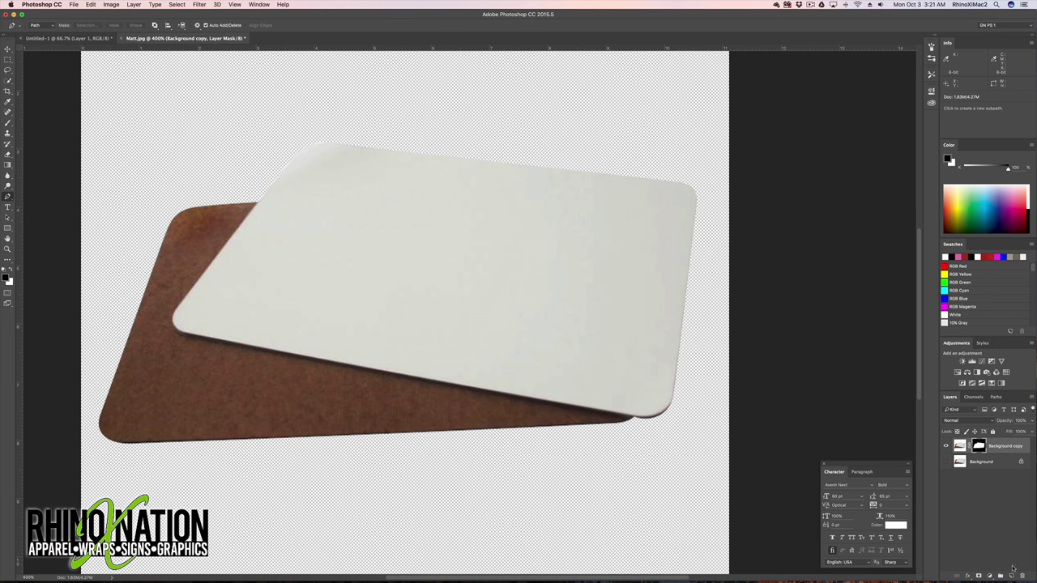
Swap the colours and add a new Layer 1 beneath Background copy.
key(x)
click(1011, 576)
drag(980, 446, 977, 471)
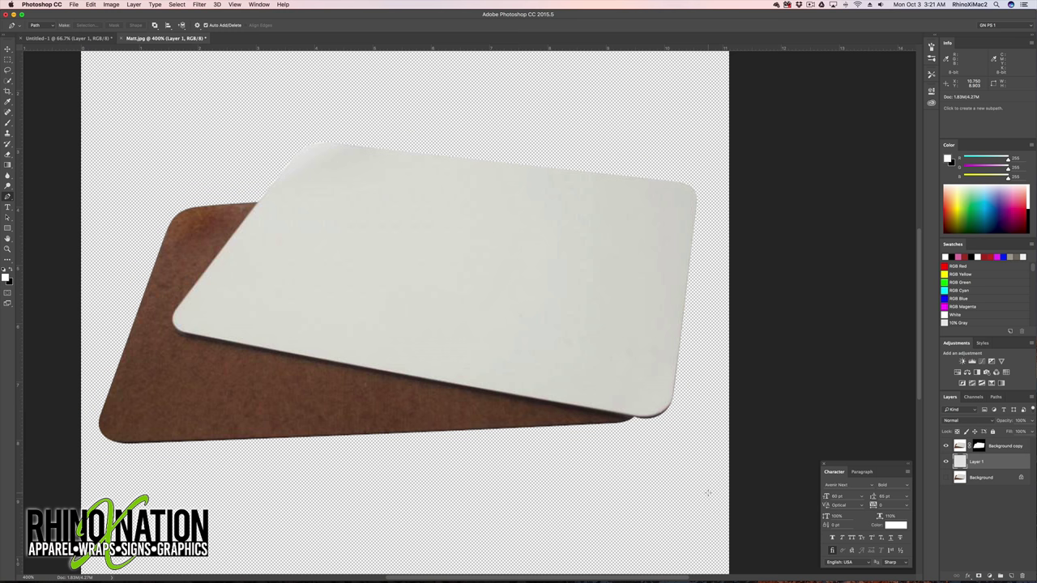
Fill Layer 1 with black, then purple, finishing with solid blue behind the mats.
key(super+BackSpace)
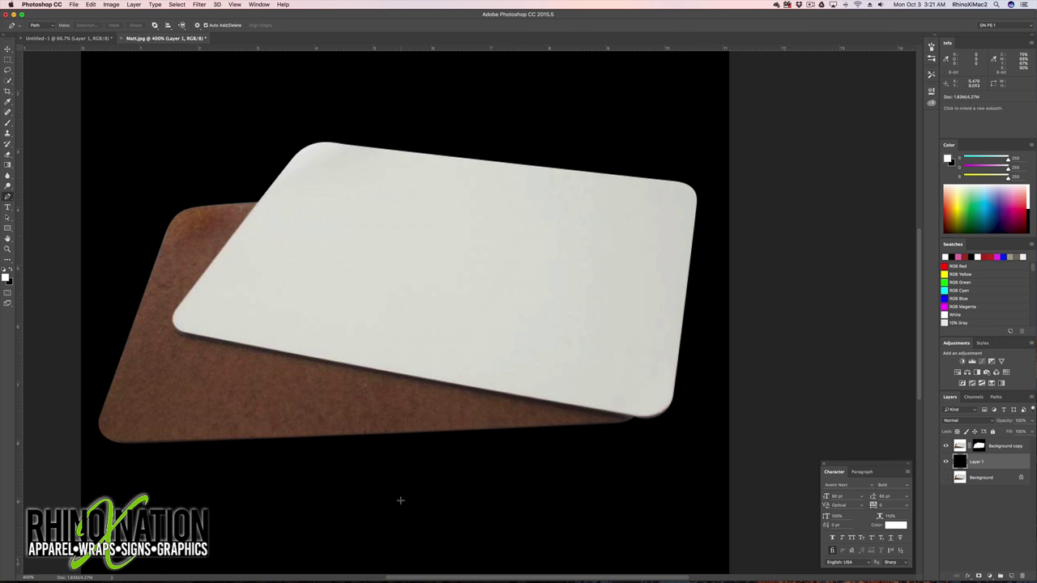
click(1008, 205)
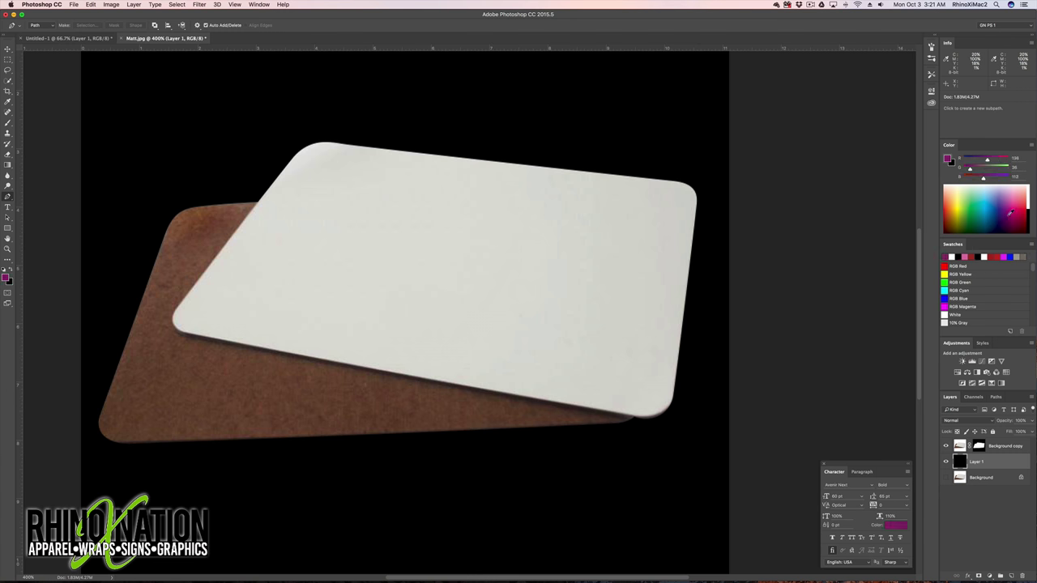
drag(1008, 205, 1010, 205)
key(alt+BackSpace)
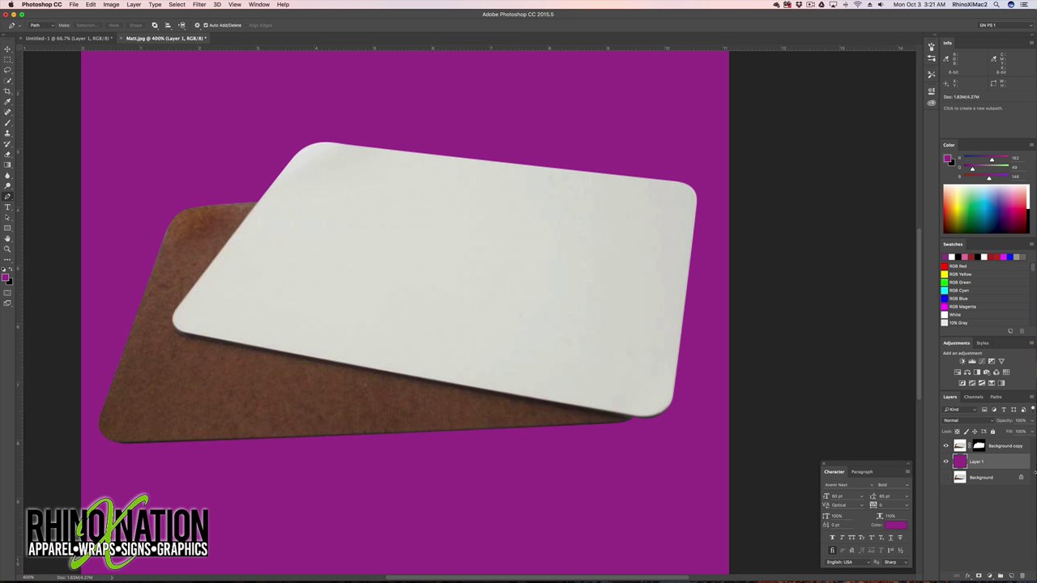
click(995, 209)
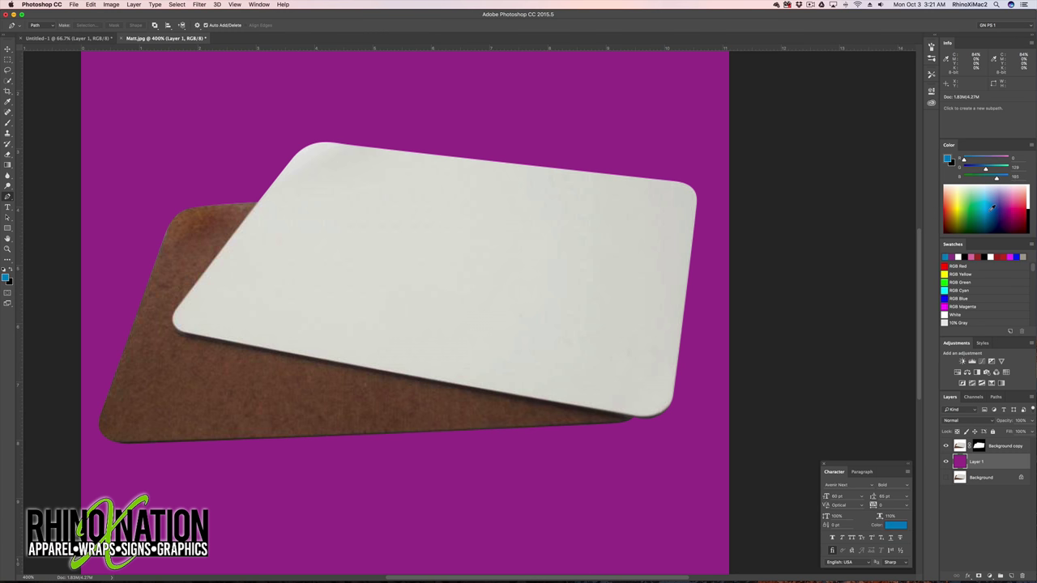
key(alt+BackSpace)
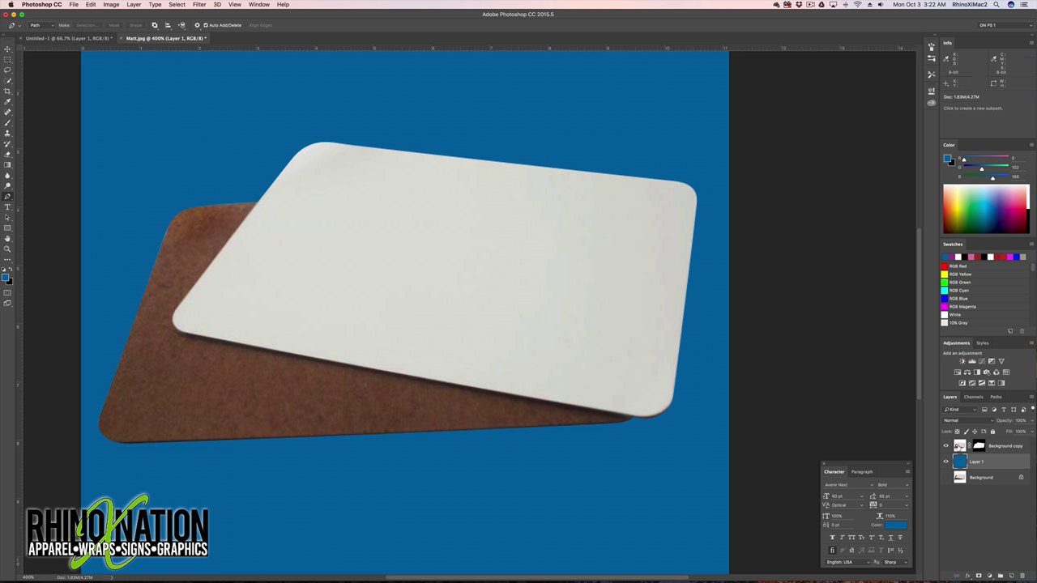
click(960, 447)
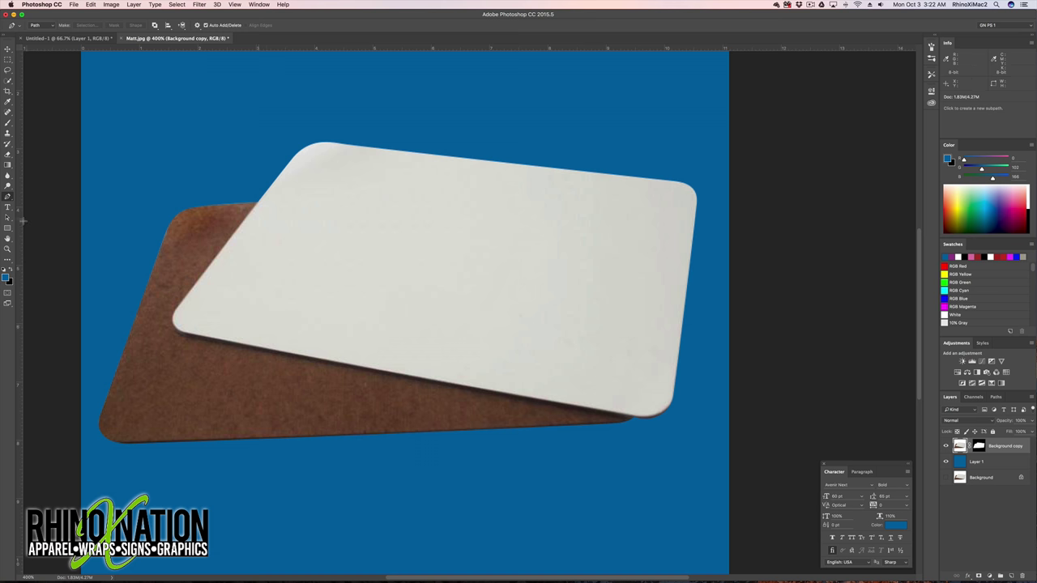
Draw a rectangle over the mats, set its fill to magenta, and nudge it into place.
key(u)
drag(208, 111, 740, 427)
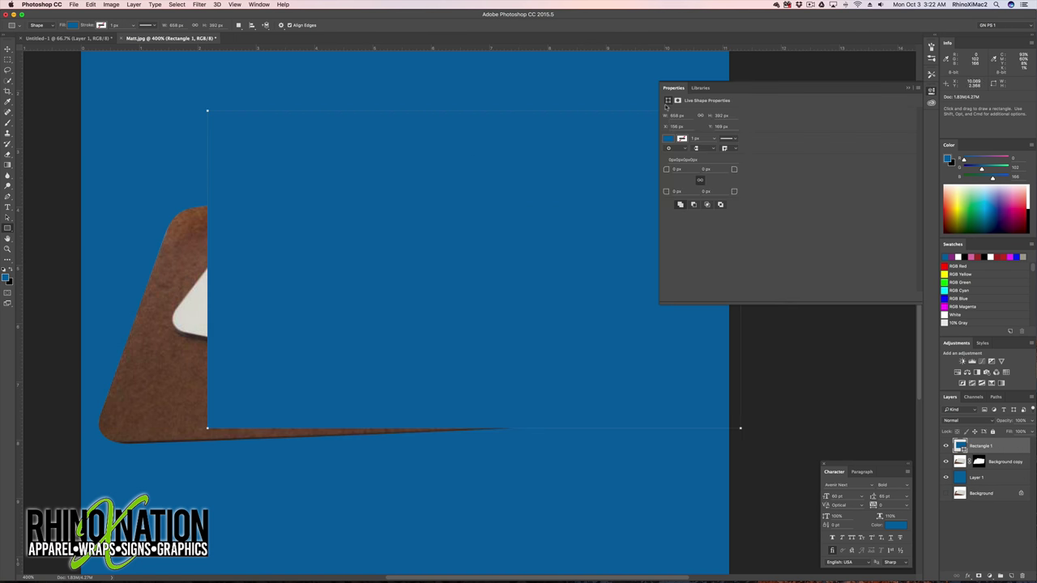
click(665, 139)
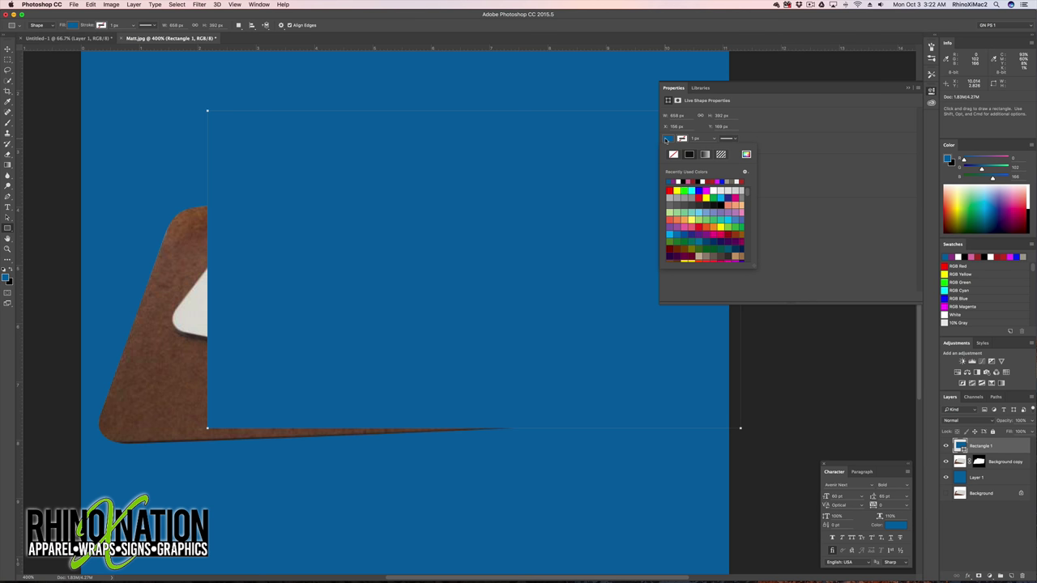
click(686, 223)
click(734, 256)
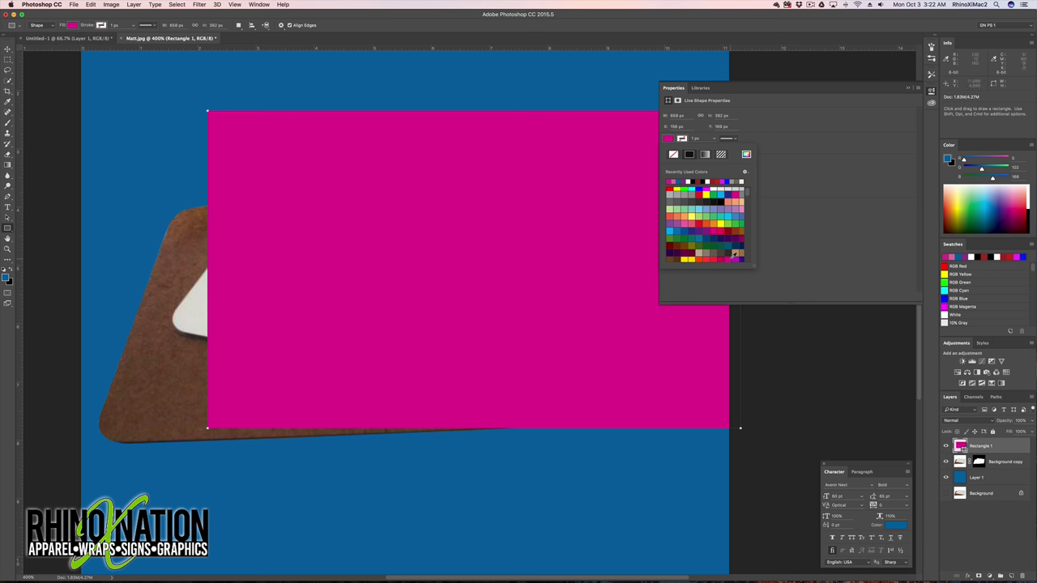
key(v)
drag(499, 294, 466, 290)
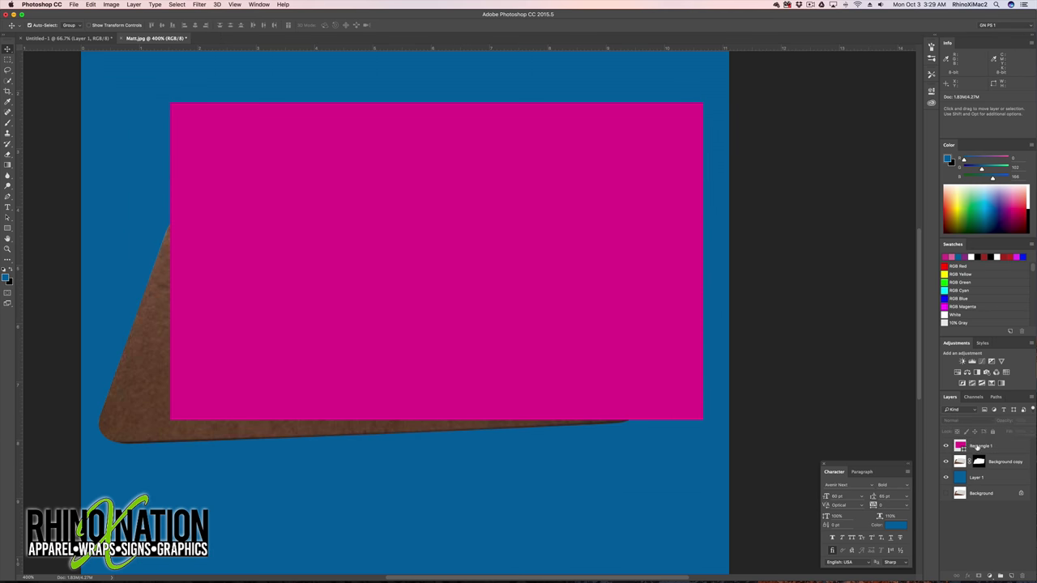
Convert Rectangle 1 to a smart object, adjust its opacity, and begin a Free Transform.
right_click(986, 446)
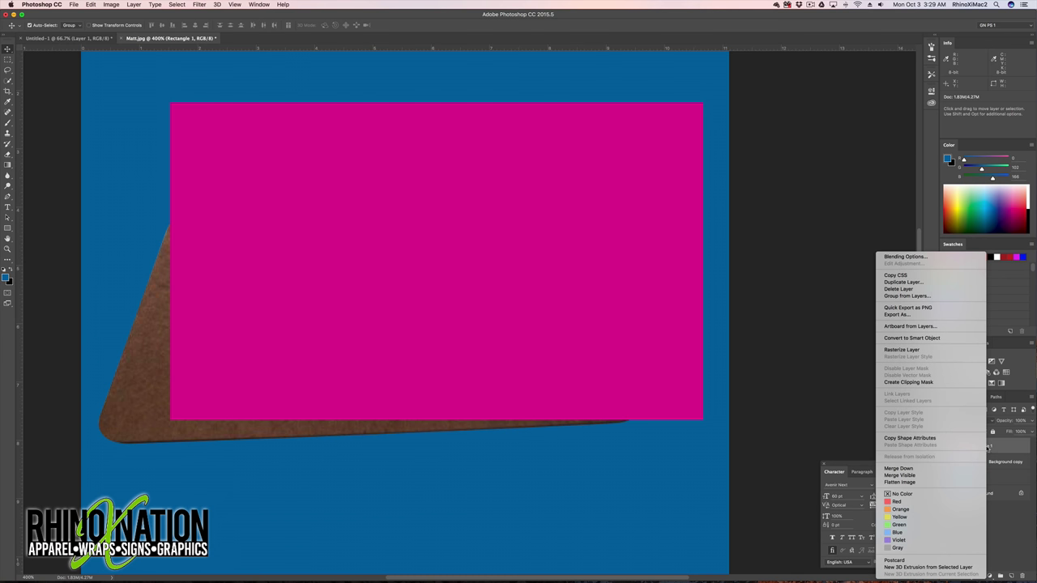
click(940, 339)
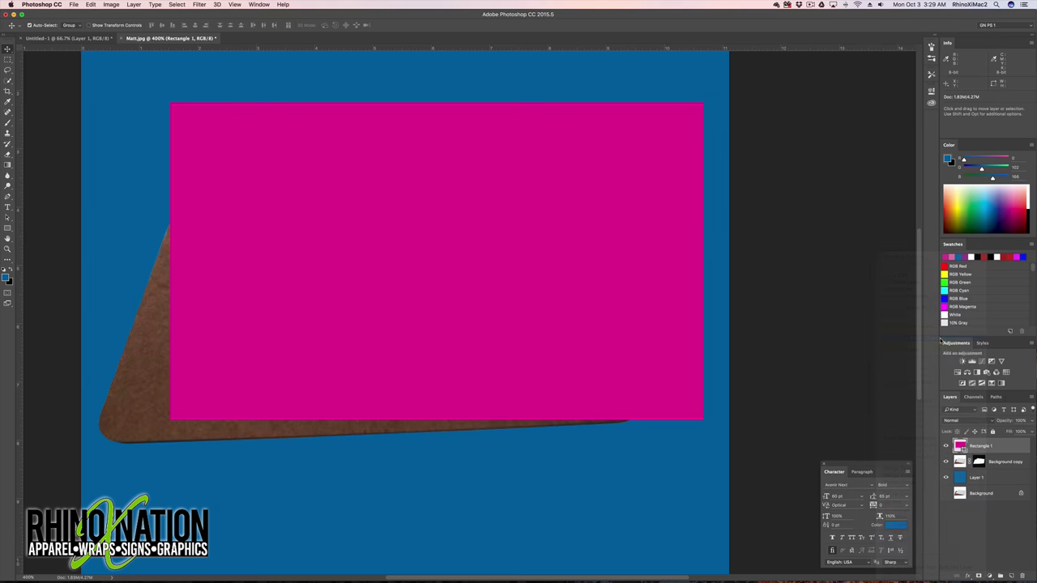
click(1032, 398)
drag(1030, 420, 1001, 432)
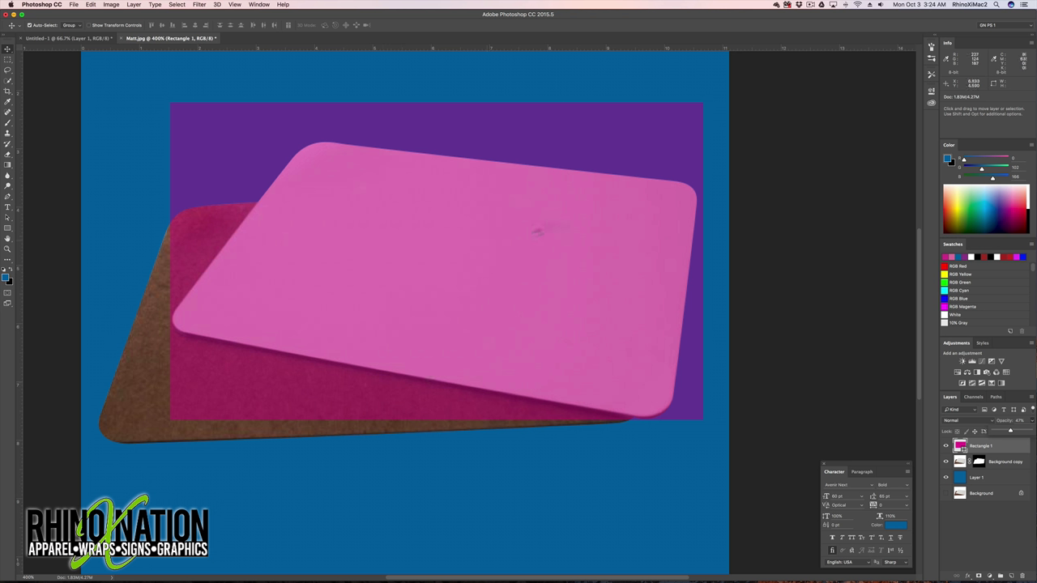
key(0)
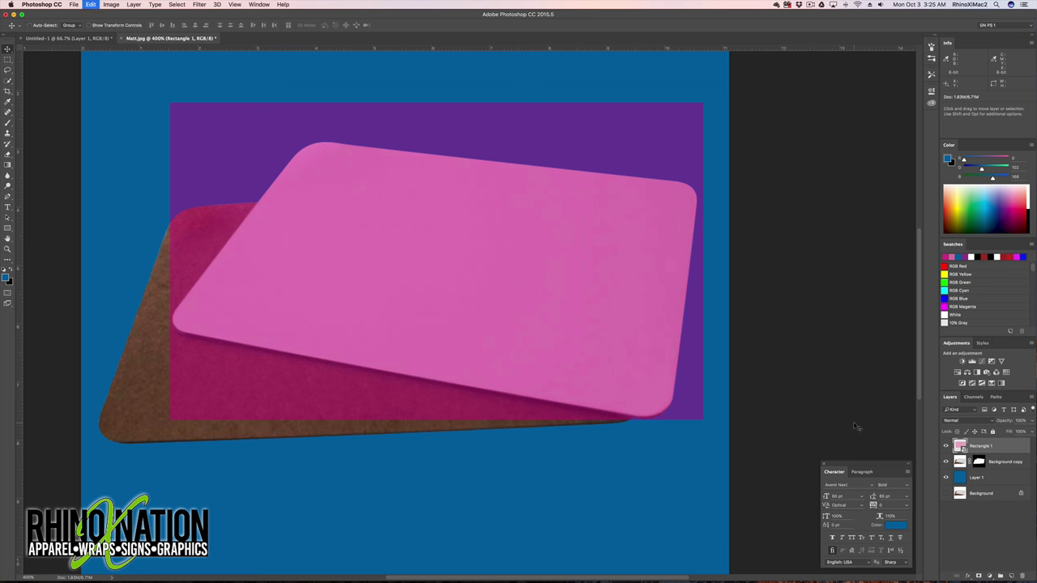
key(super+t)
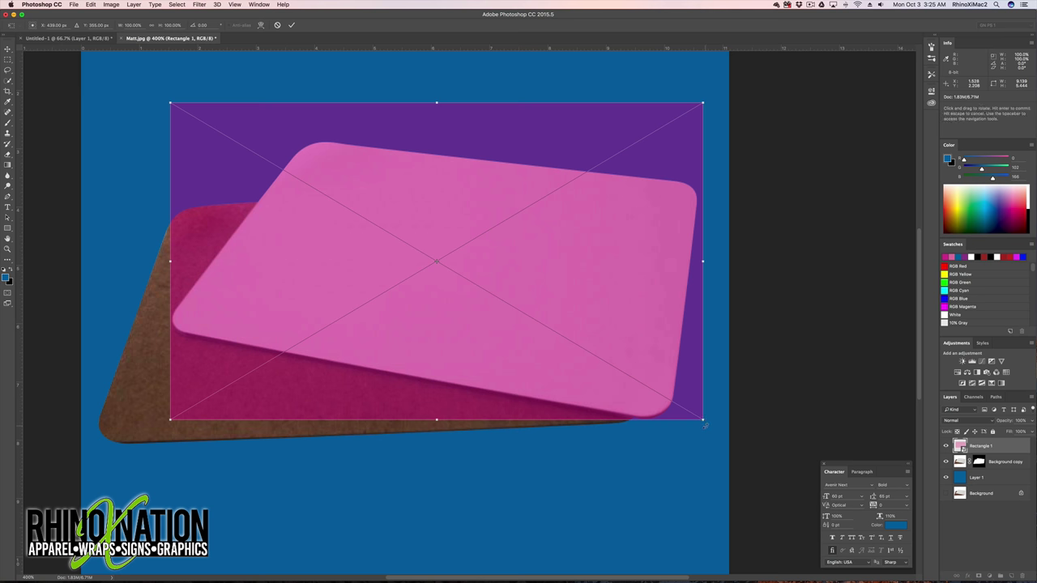
Rotate the magenta rectangle about 10.81°, then move, shorten and narrow it over the tilted mat.
drag(708, 425, 678, 460)
drag(465, 359, 461, 297)
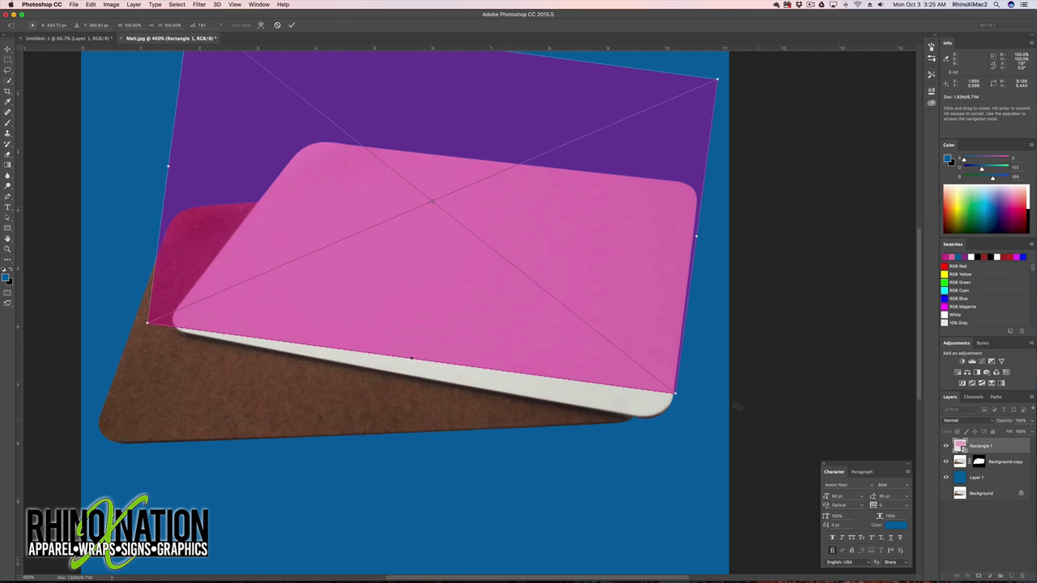
drag(677, 401, 667, 410)
drag(594, 357, 602, 373)
drag(683, 425, 678, 428)
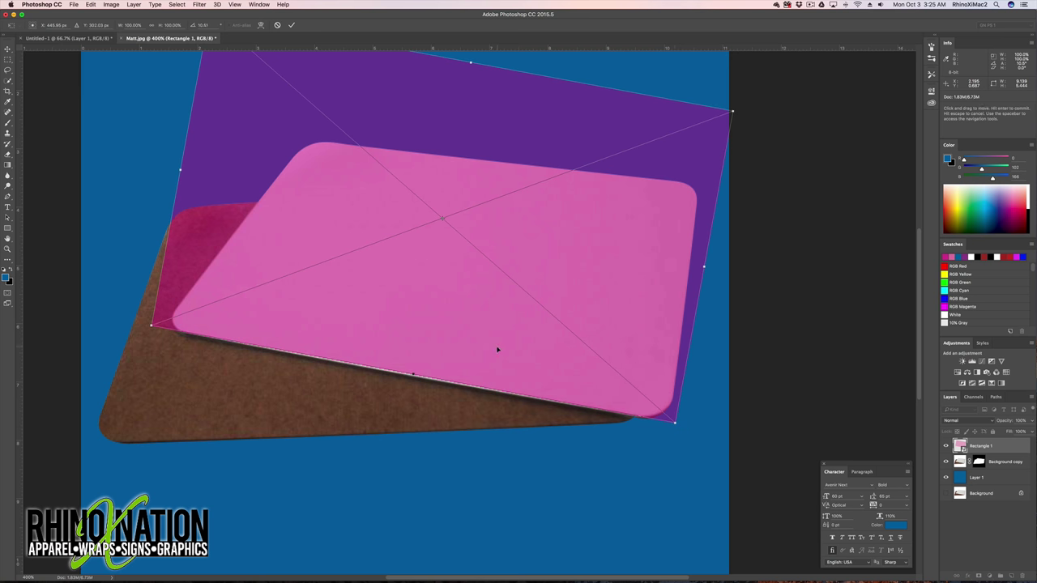
drag(498, 349, 497, 354)
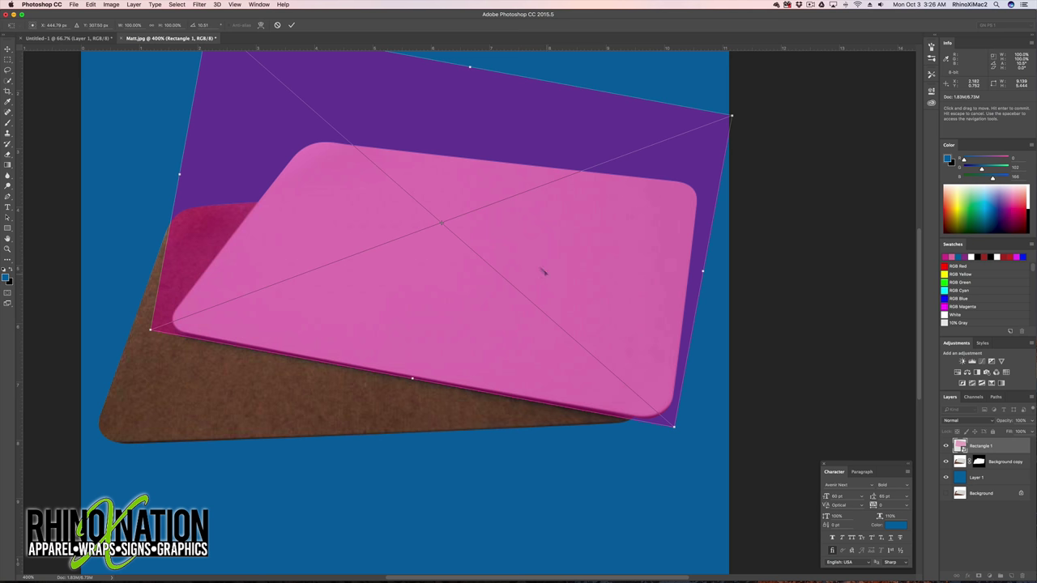
drag(469, 67, 470, 134)
drag(173, 209, 181, 209)
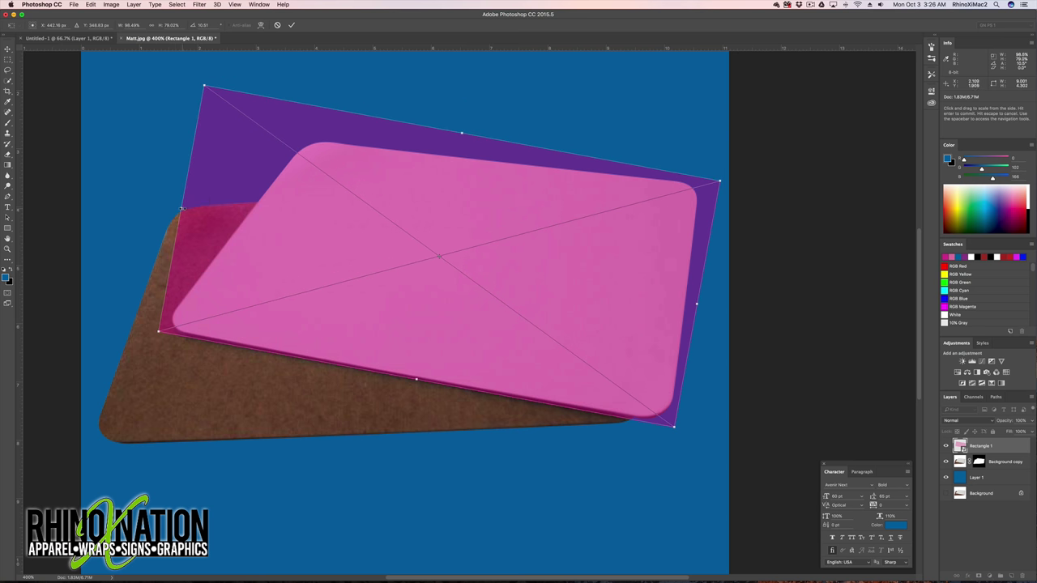
Skew the rectangle's top-left and top-right corners onto the mat's corners.
right_click(321, 208)
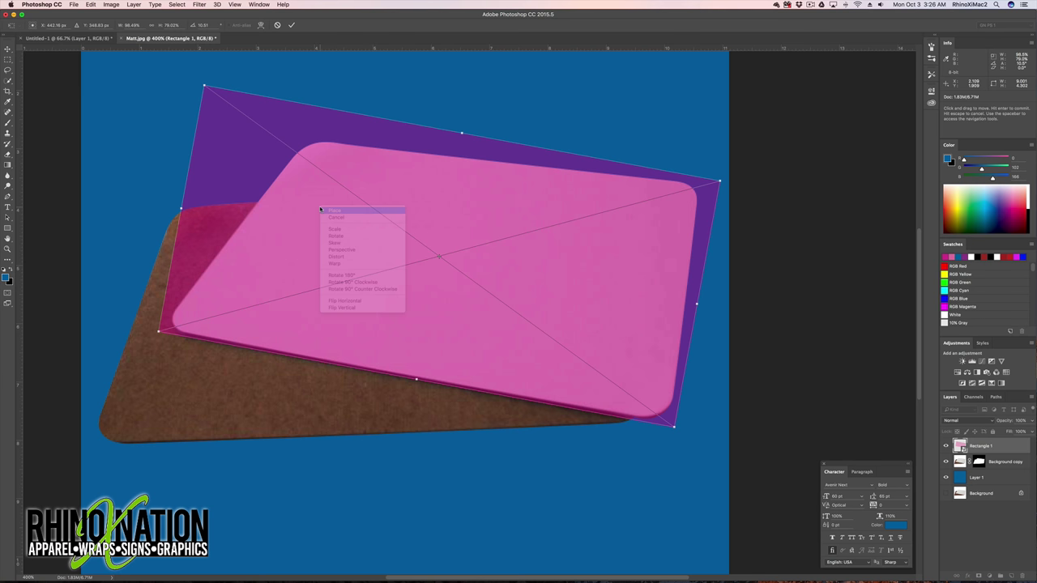
click(348, 244)
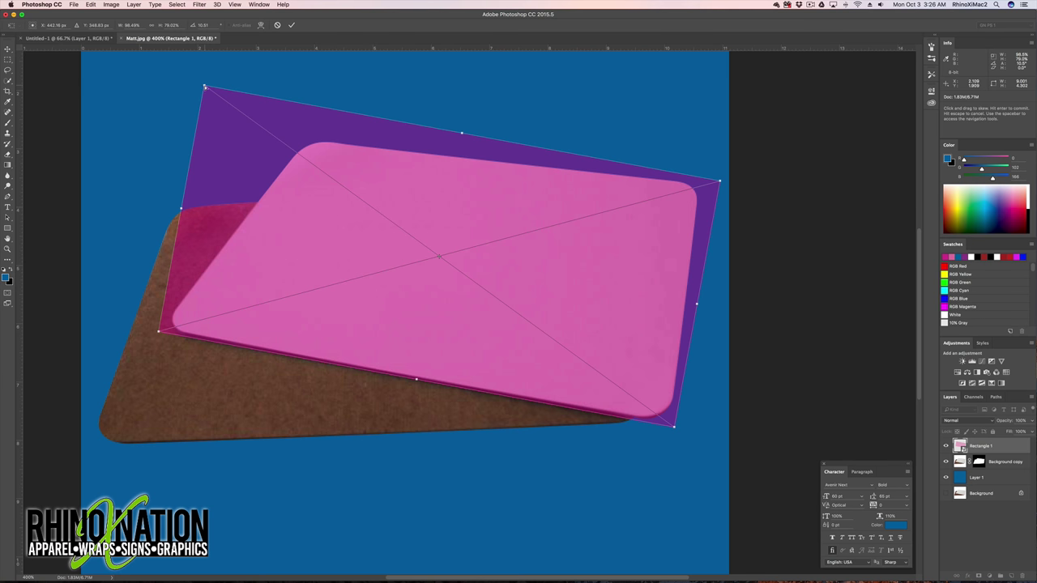
drag(204, 86, 321, 166)
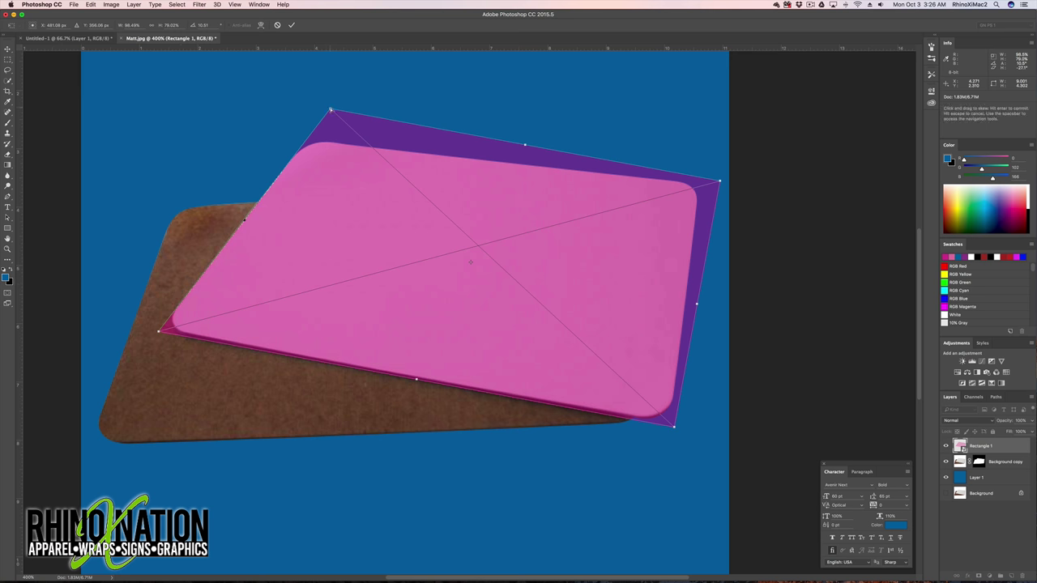
drag(329, 108, 329, 109)
drag(329, 109, 313, 138)
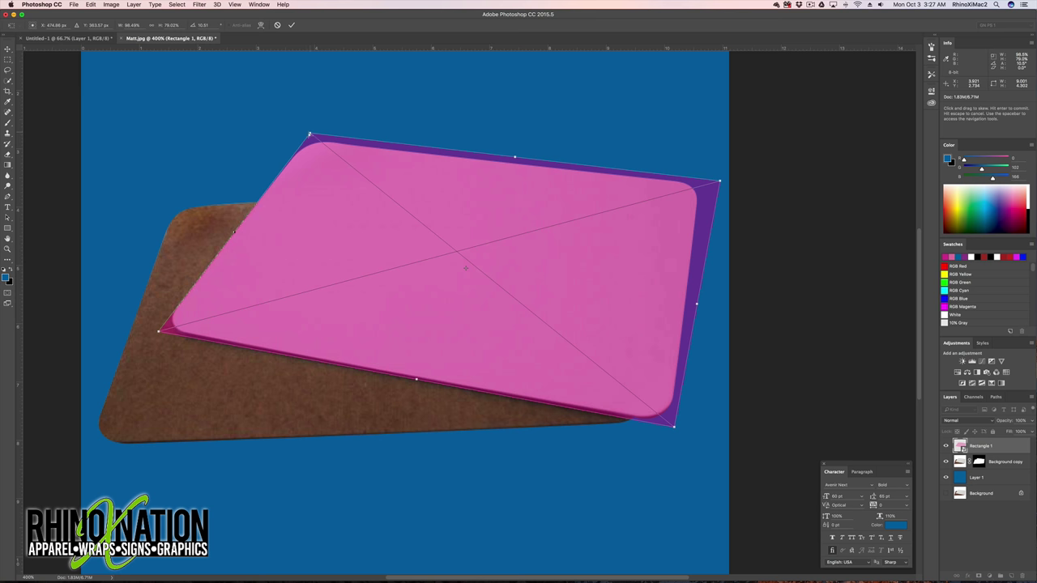
drag(309, 134, 308, 135)
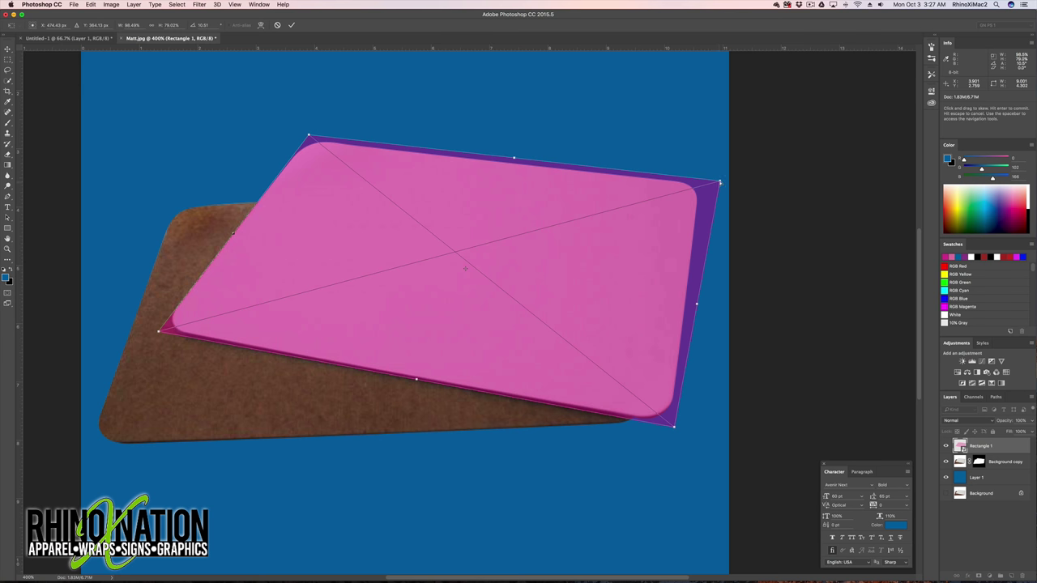
drag(721, 184, 704, 184)
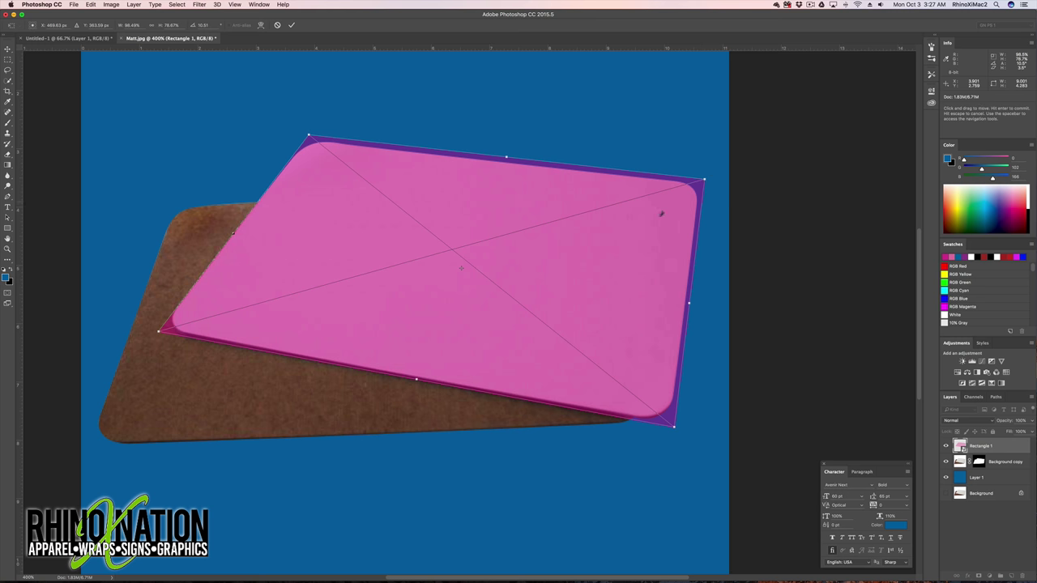
Fine-tune the rectangle's left, top and right edges by scaling, then commit the transform.
right_click(548, 247)
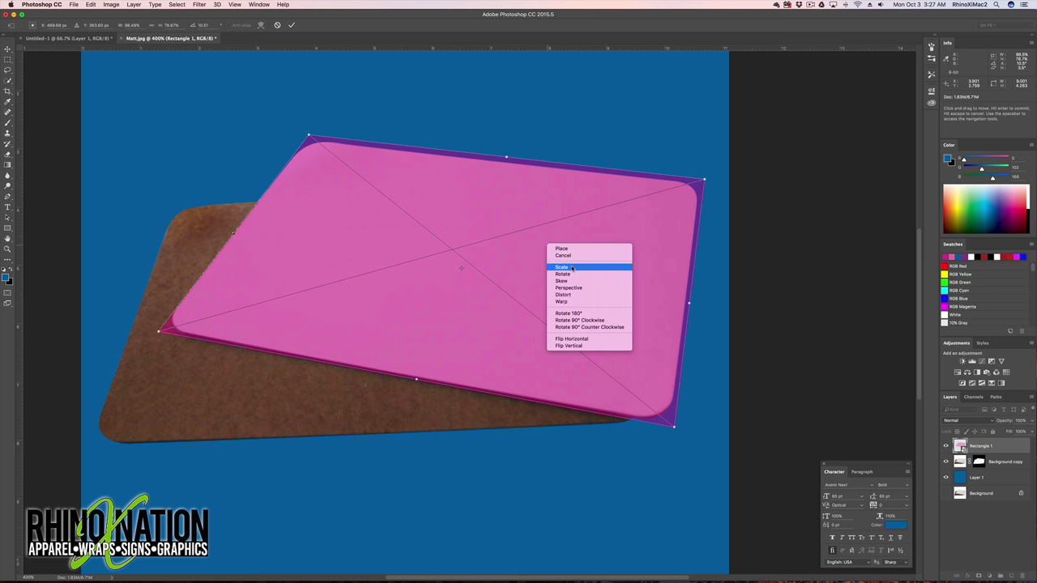
click(560, 268)
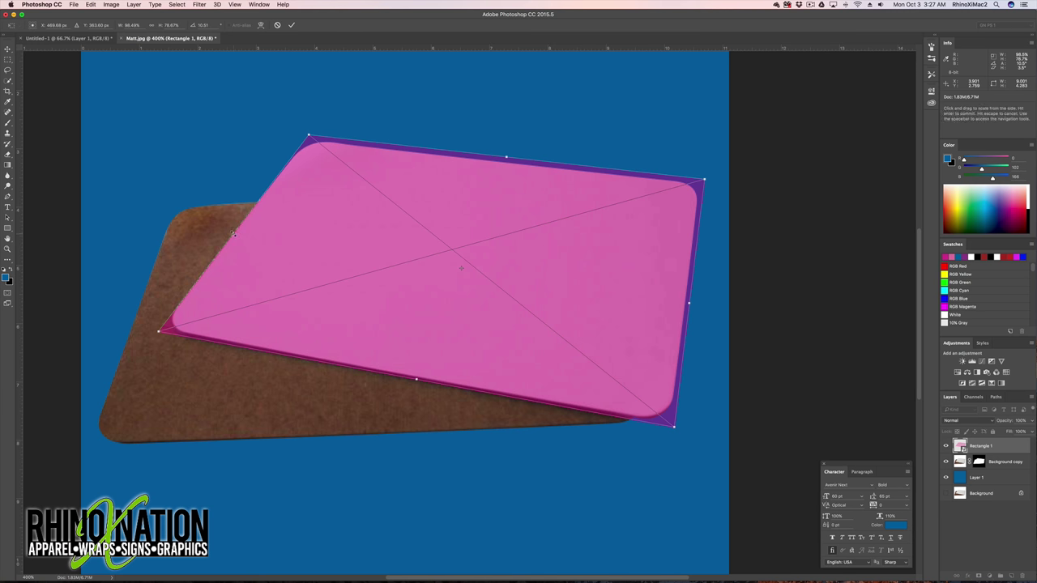
drag(232, 233, 230, 233)
drag(505, 157, 503, 159)
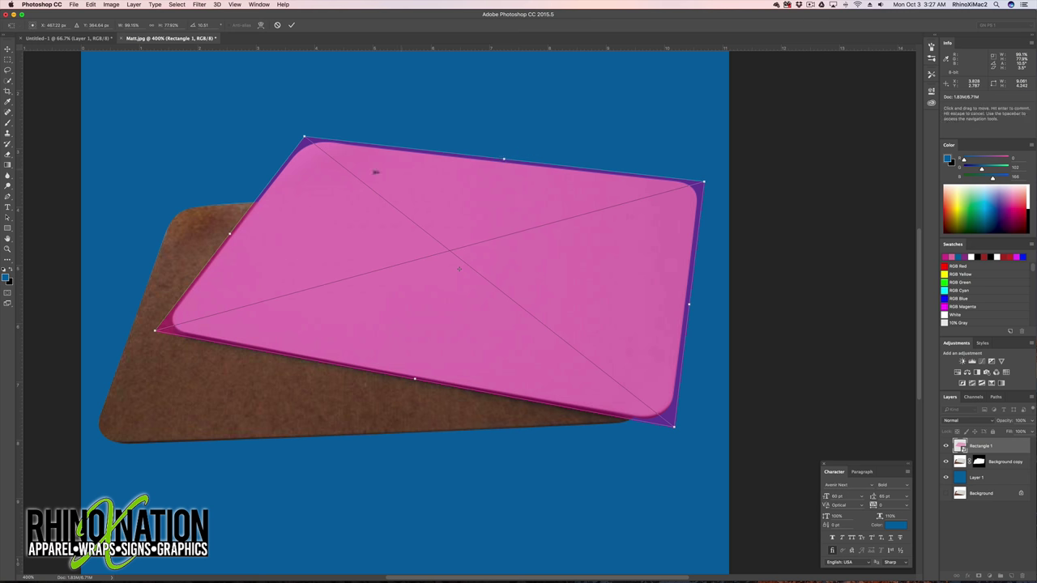
drag(689, 304, 688, 304)
key(Return)
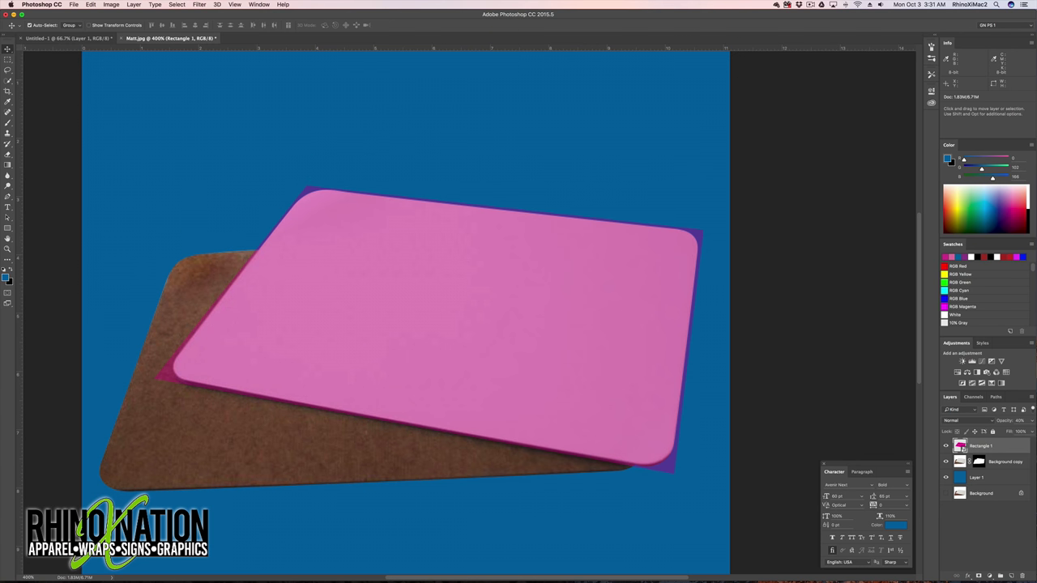
Set Rectangle 1 to 100% opacity and mask it with the Path 1 selection.
click(1031, 421)
drag(1007, 433, 1033, 432)
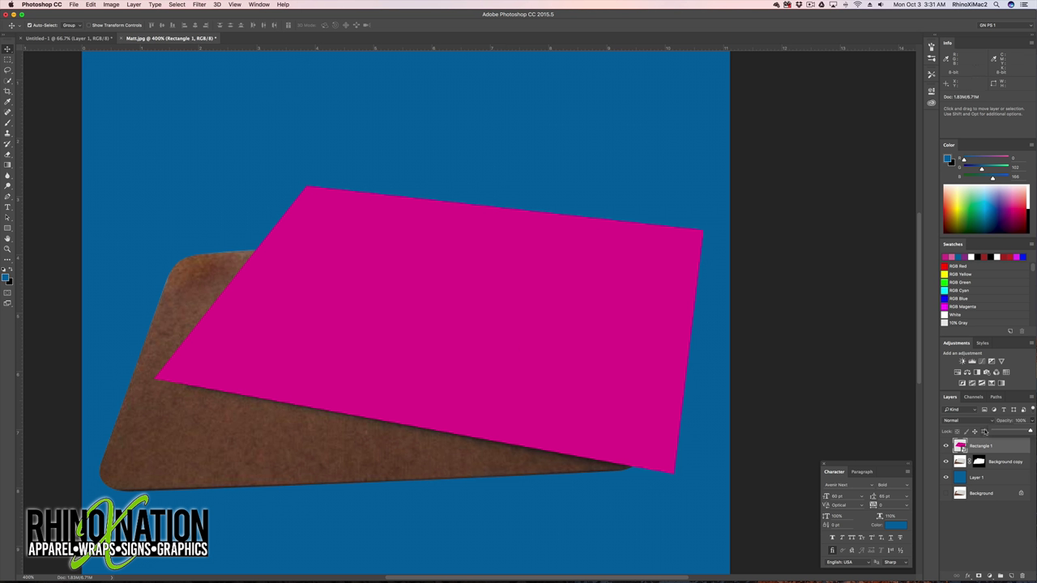
click(997, 397)
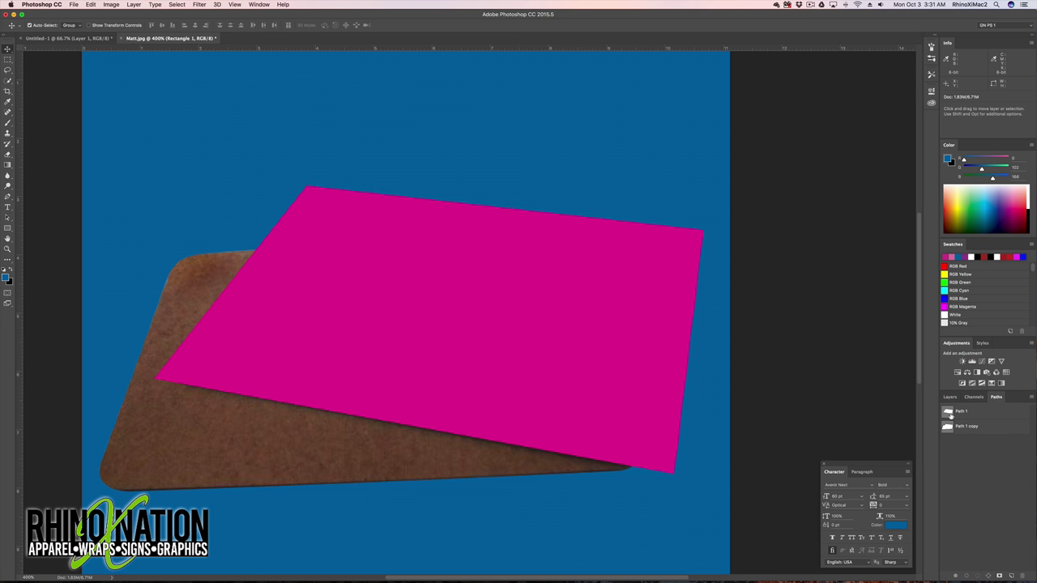
click(965, 415)
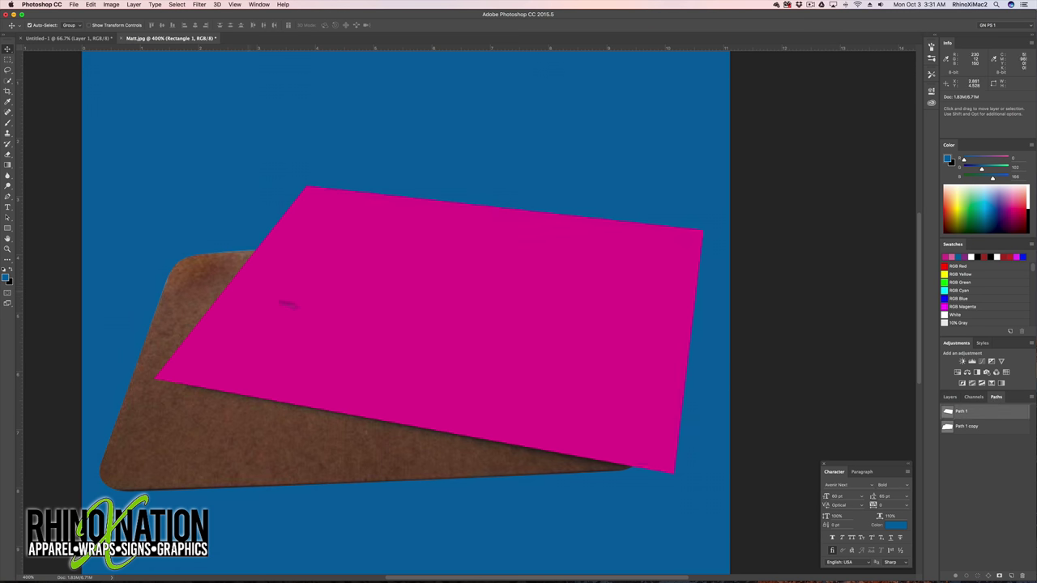
super+click(946, 411)
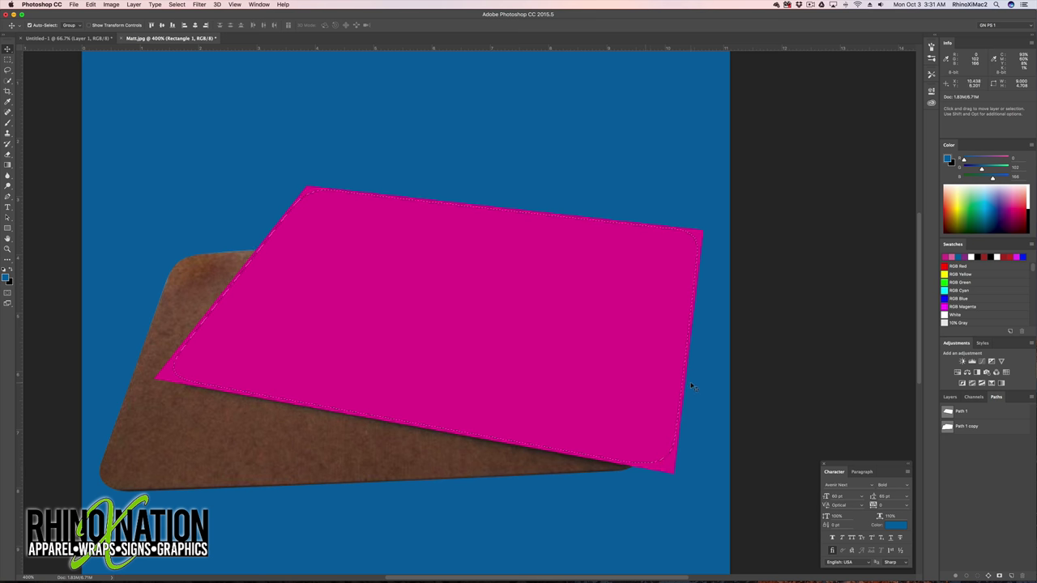
click(950, 398)
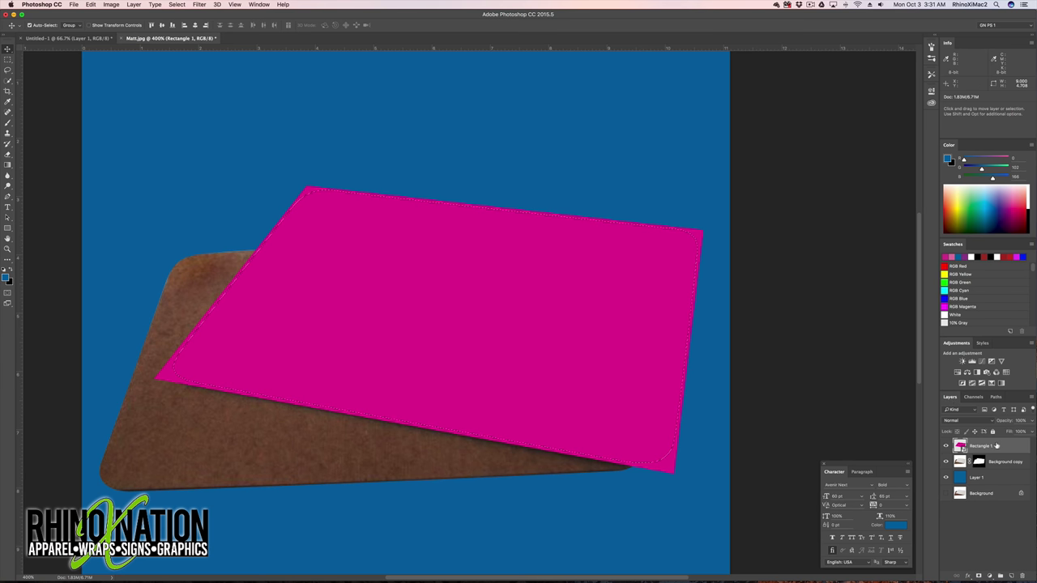
click(978, 576)
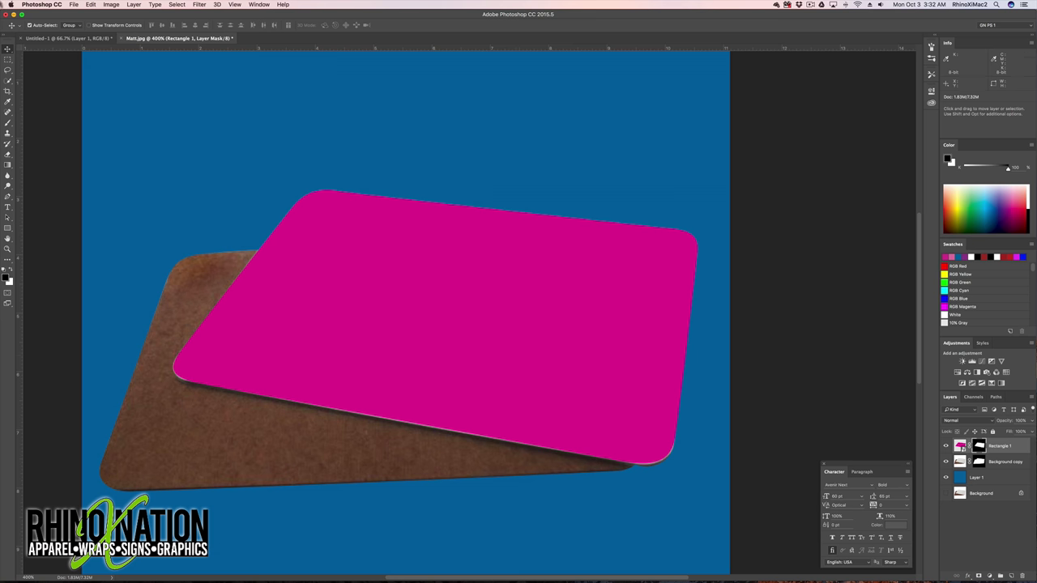
Save as Mat_template.psd in Photoshop format, confirming maximize compatibility.
click(73, 4)
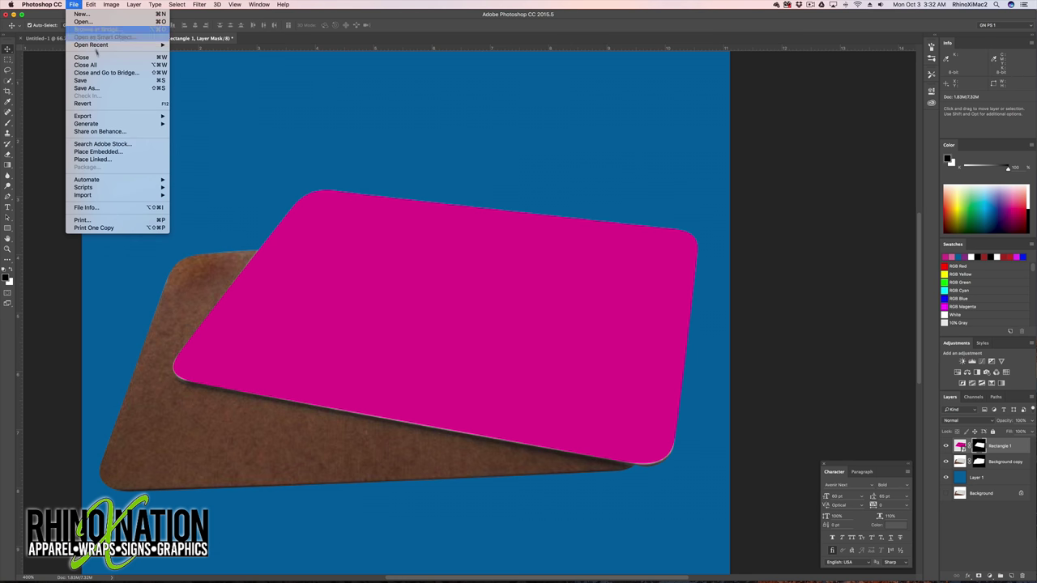
click(85, 88)
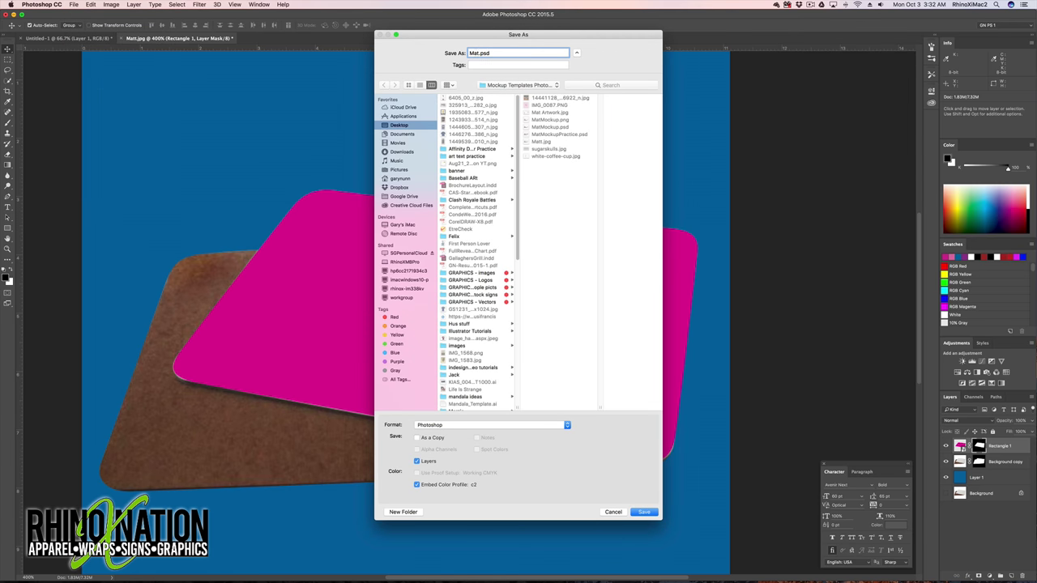
text(_template)
click(430, 425)
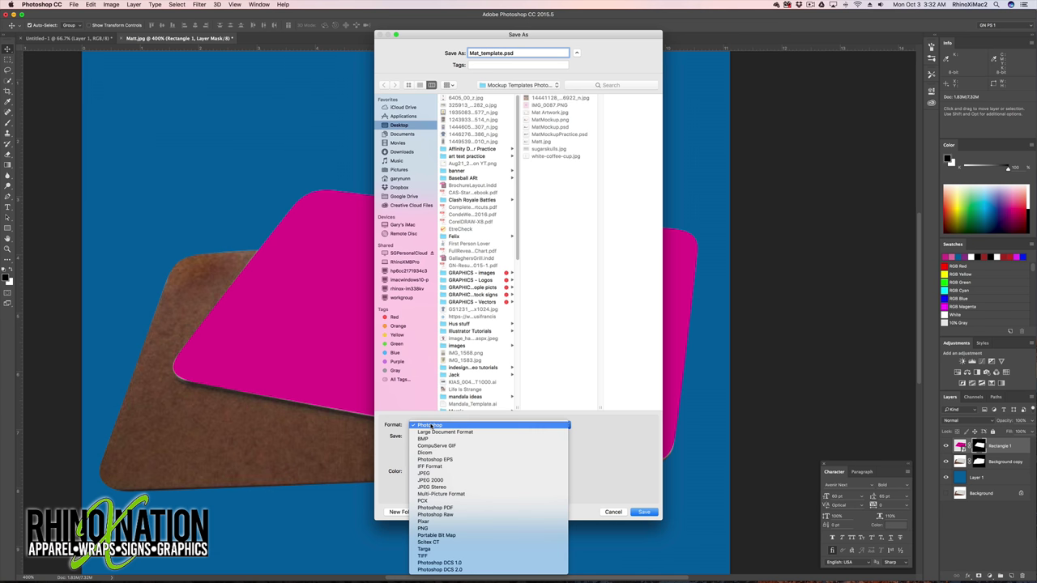
click(438, 426)
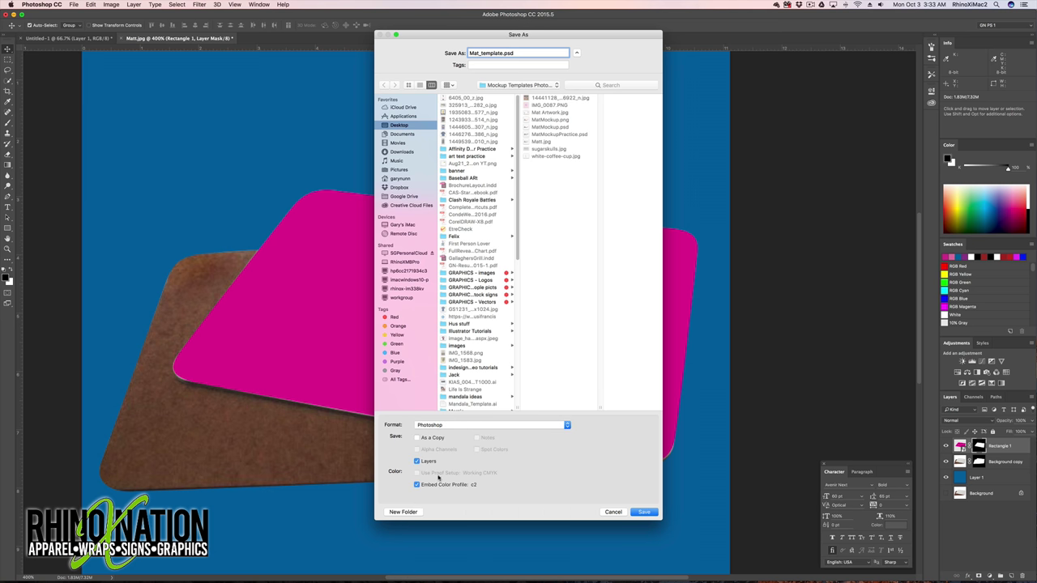
click(642, 512)
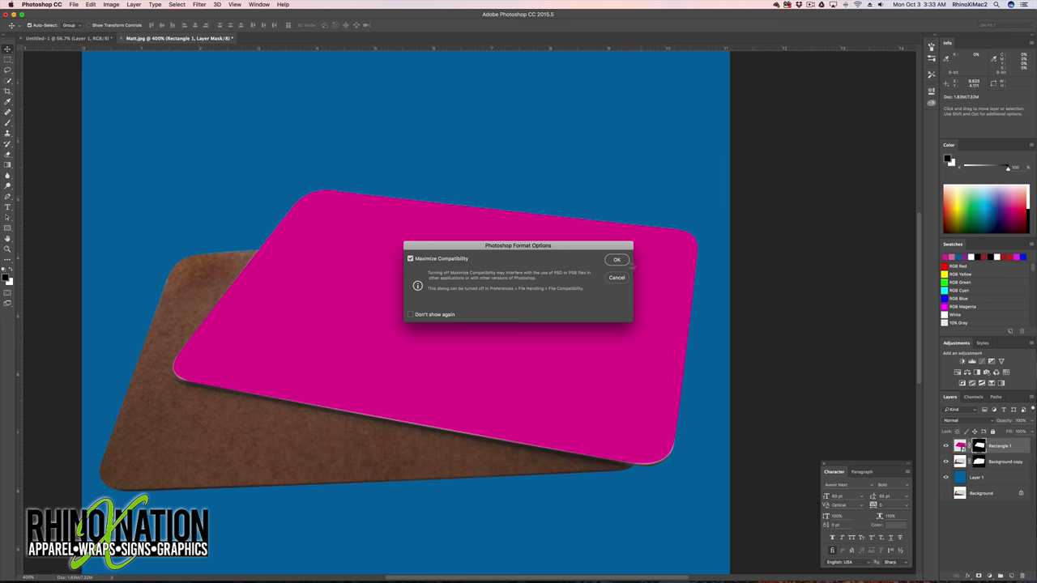
click(618, 264)
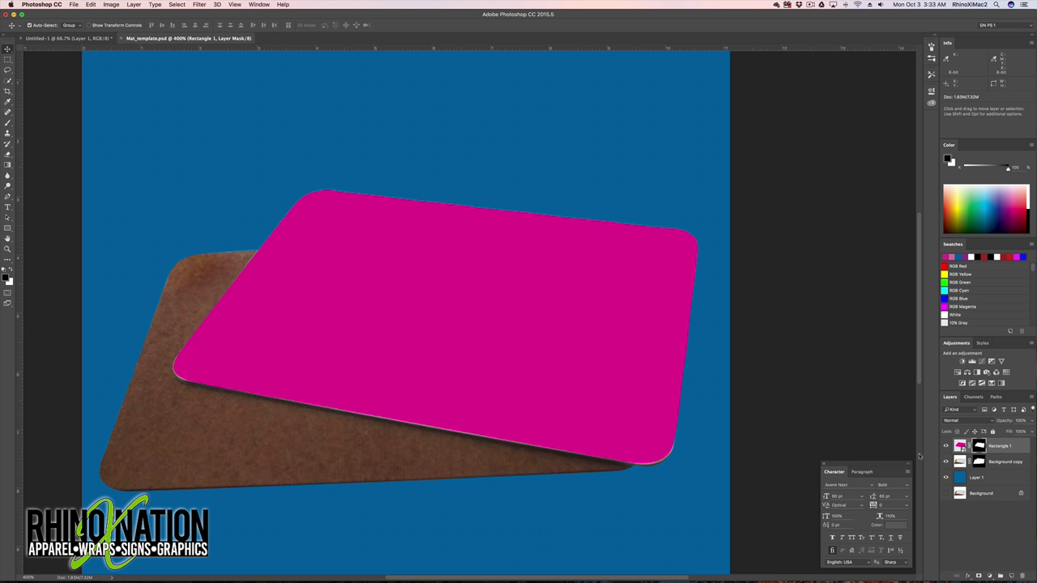
Rename the layers to placemat and background color, leaving the art layer selected.
double_click(1001, 447)
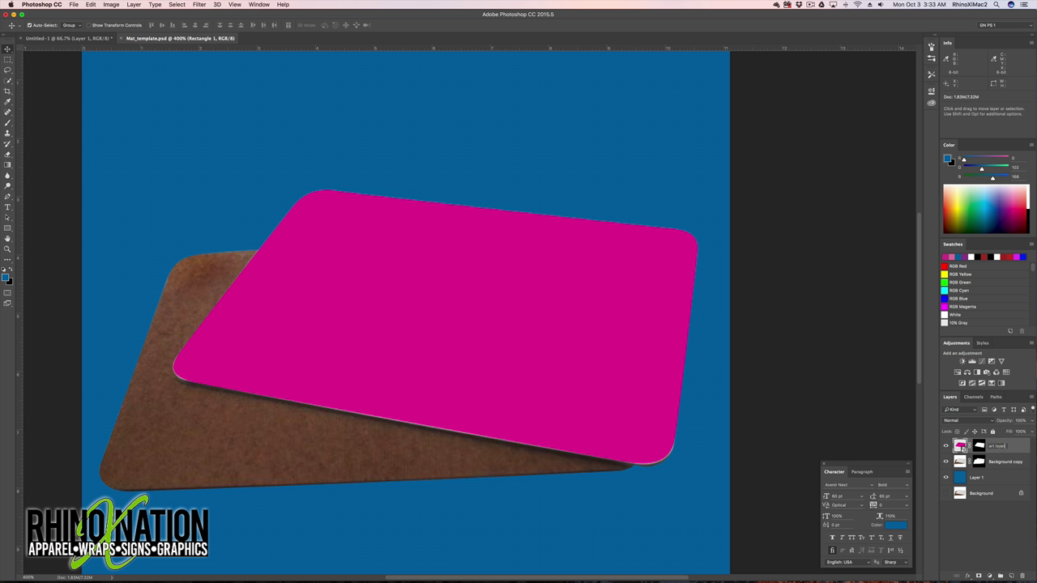
double_click(1003, 462)
text(pl)
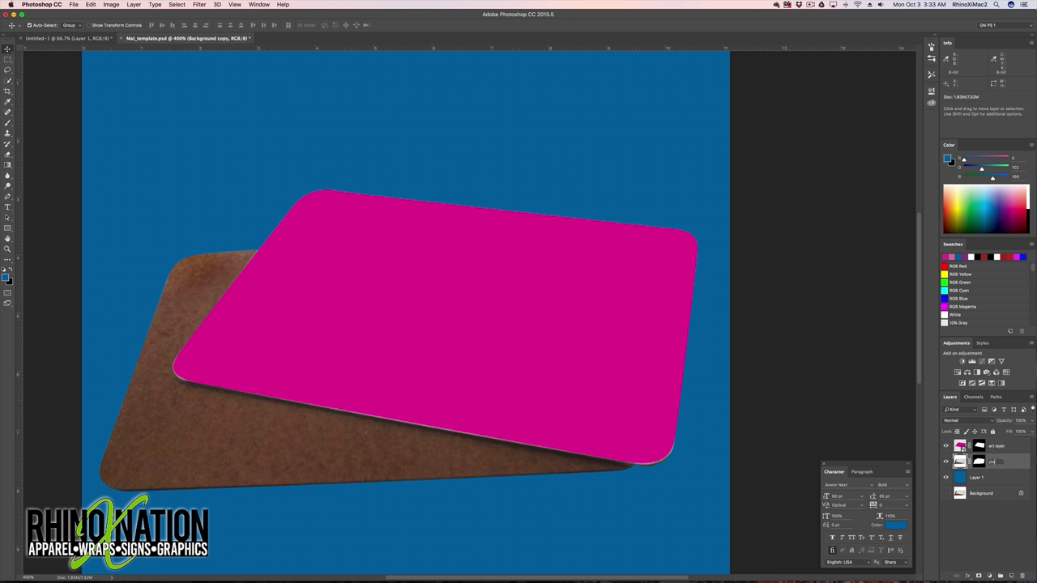
text(acemat)
key(Return)
click(979, 478)
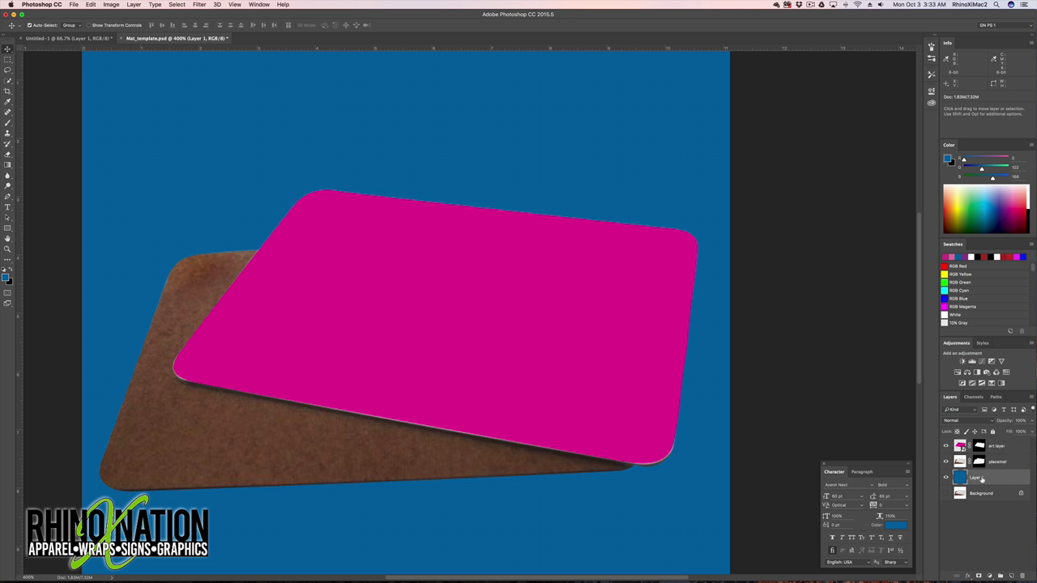
double_click(981, 478)
text(l)
text(ackground)
text( color)
key(Return)
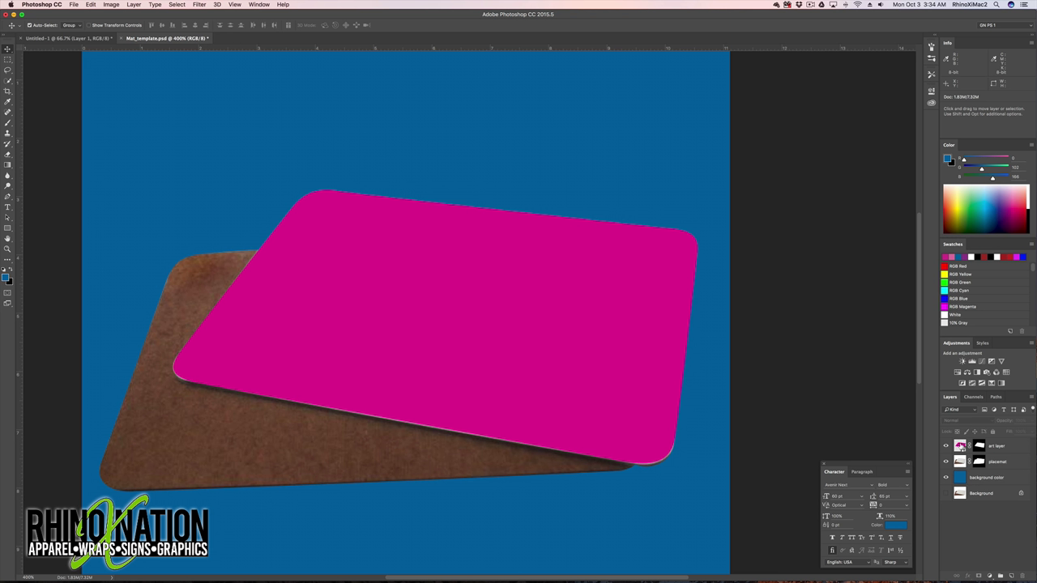
click(1002, 450)
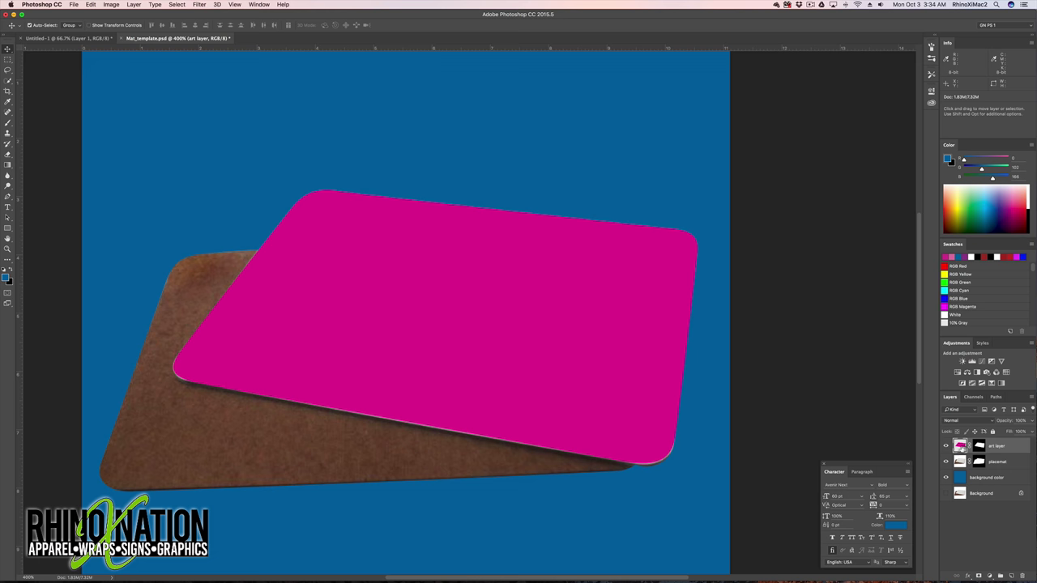
Open the art layer's smart object as Rectangle 1.psb and zoom to 200%.
double_click(960, 446)
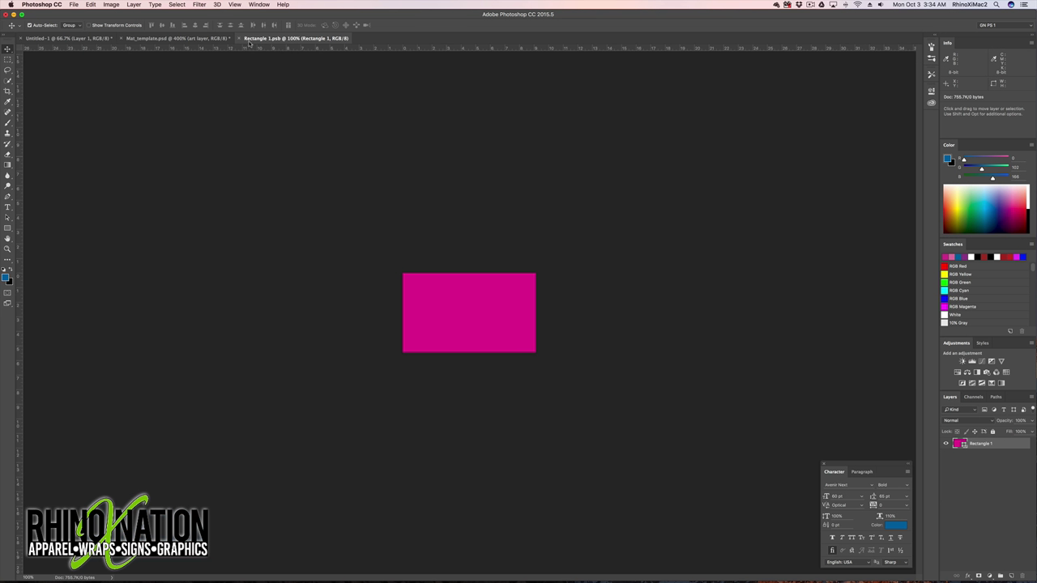
key(super+minus)
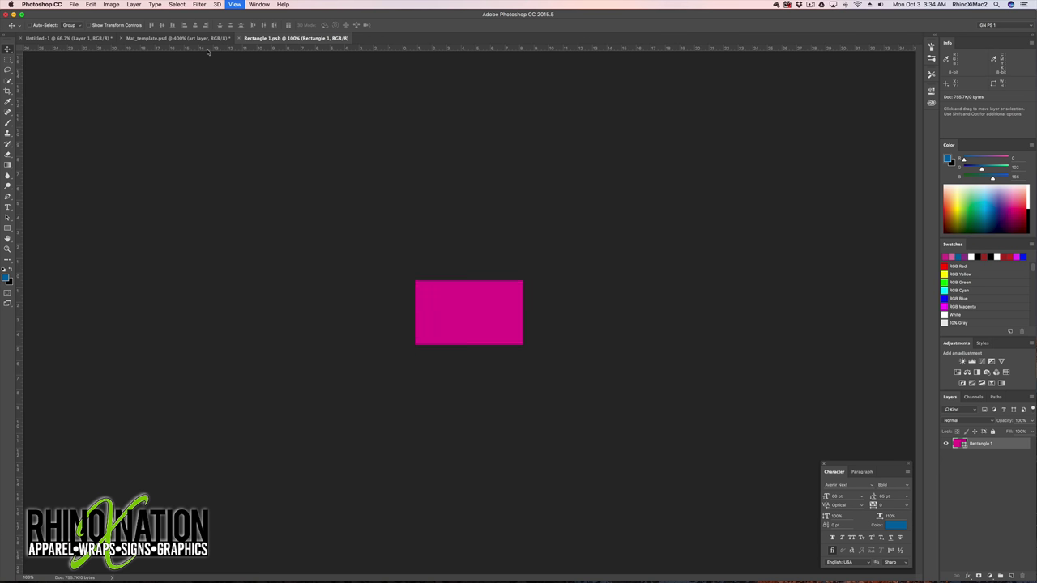
key(super+equal)
key(super+equal)
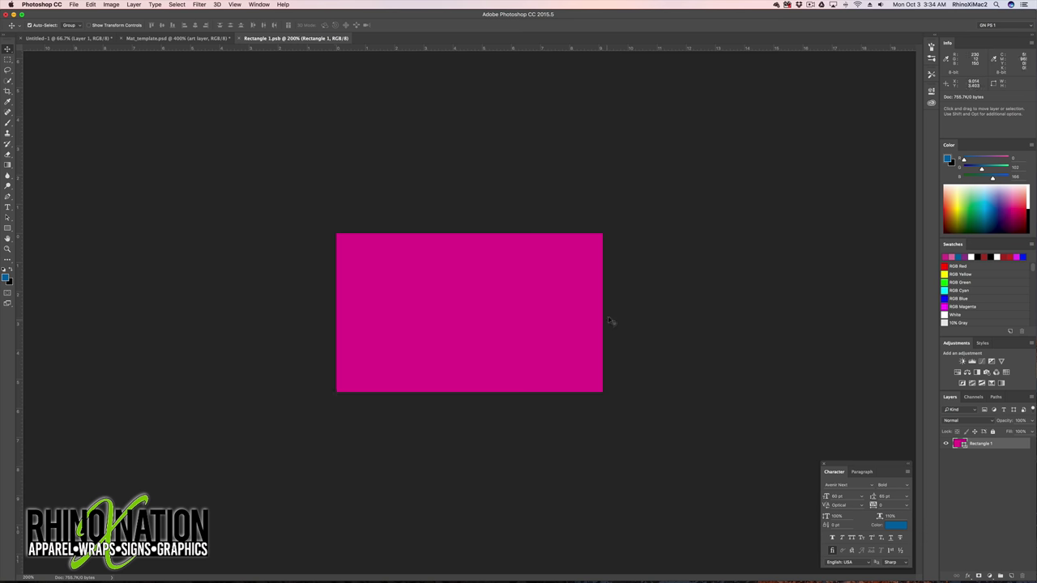
Open Mat Artwork.jpg, the Santa's Christmas Eve Treats design.
click(73, 4)
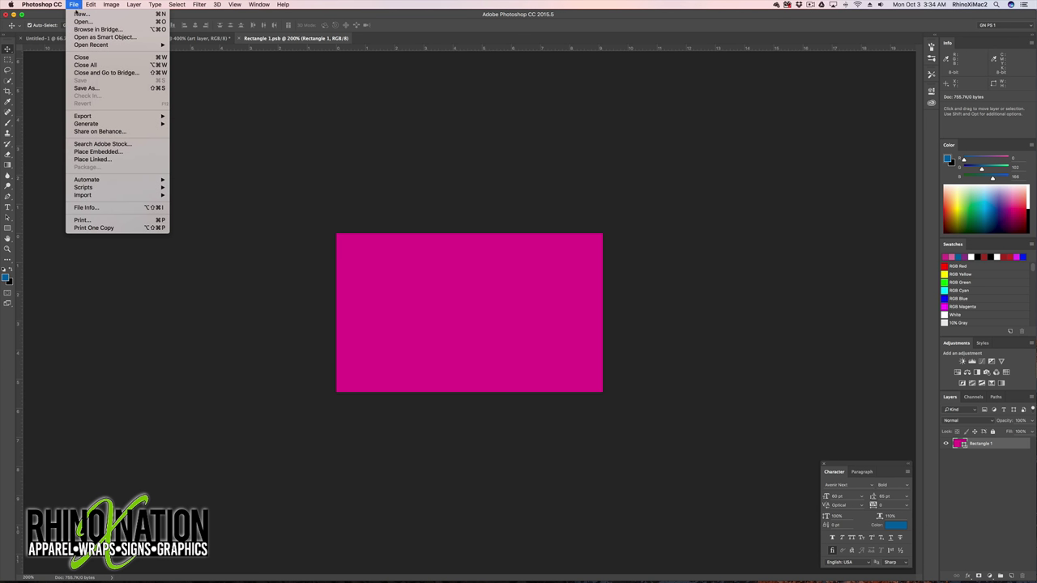
click(80, 22)
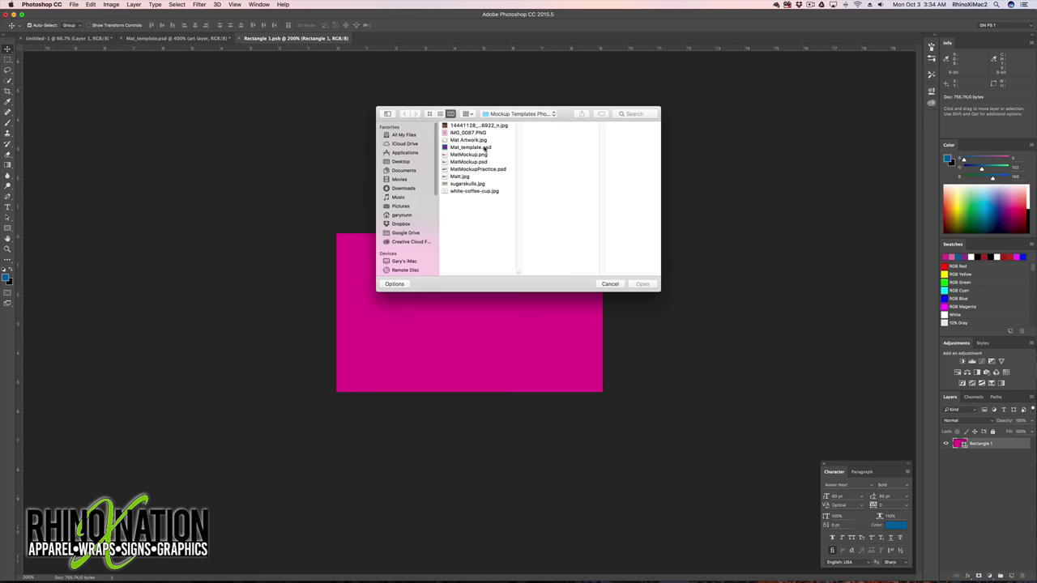
click(485, 141)
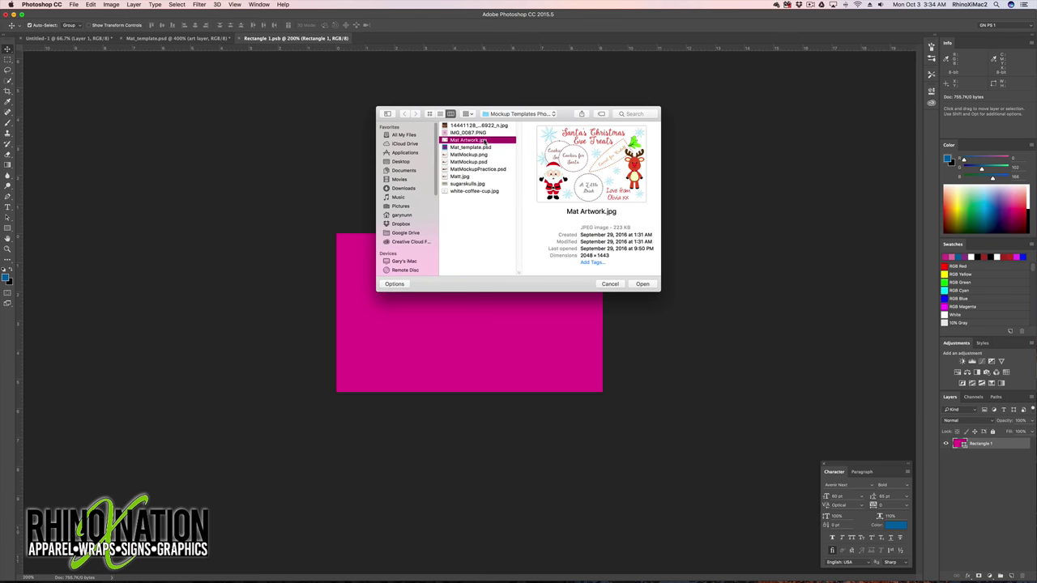
click(641, 284)
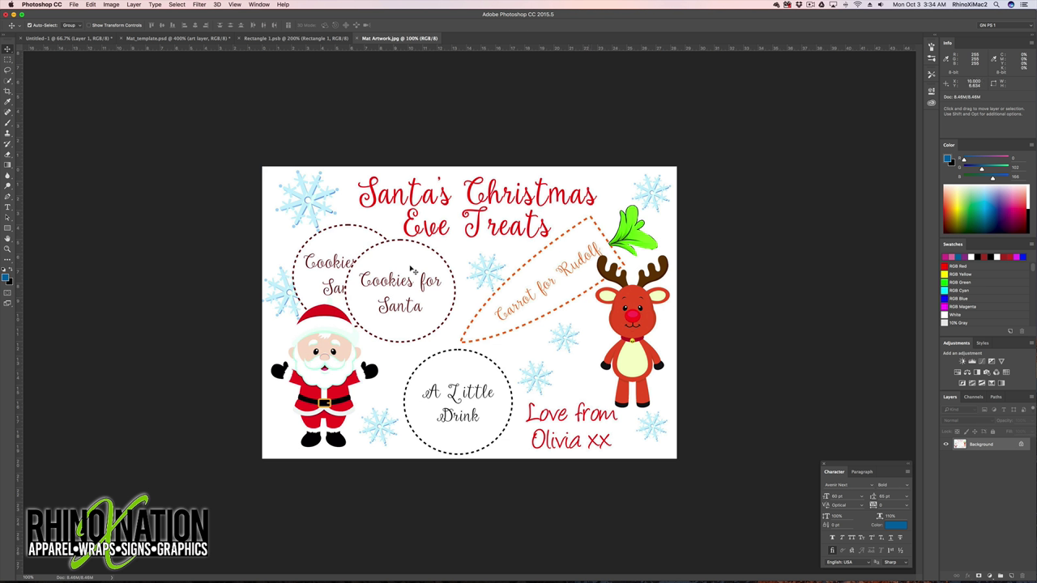
Paste the Christmas artwork into Rectangle 1.psb, stretch it to fill the canvas, then close.
click(264, 38)
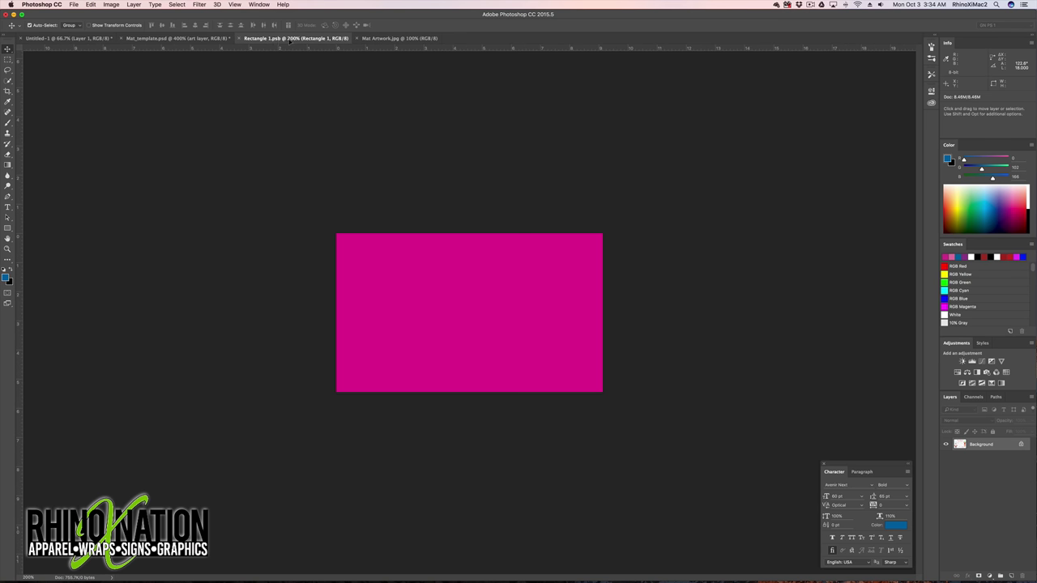
key(super+v)
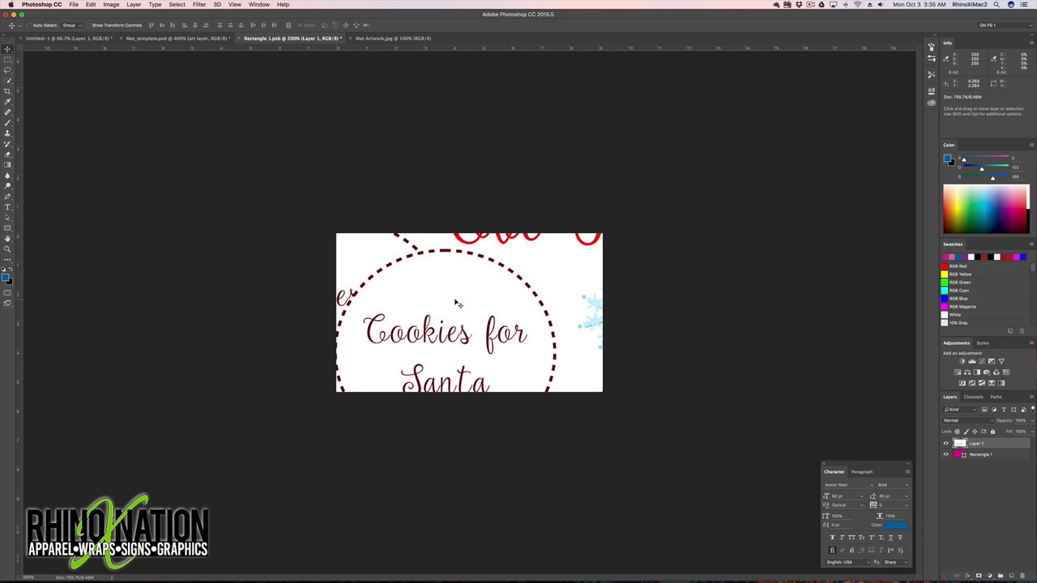
key(super+t)
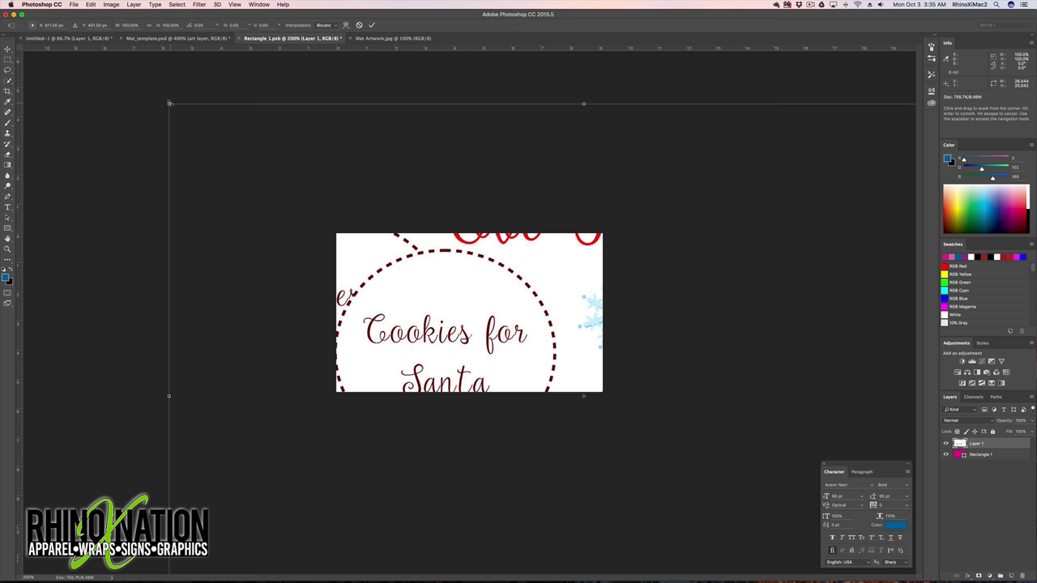
drag(170, 104, 464, 383)
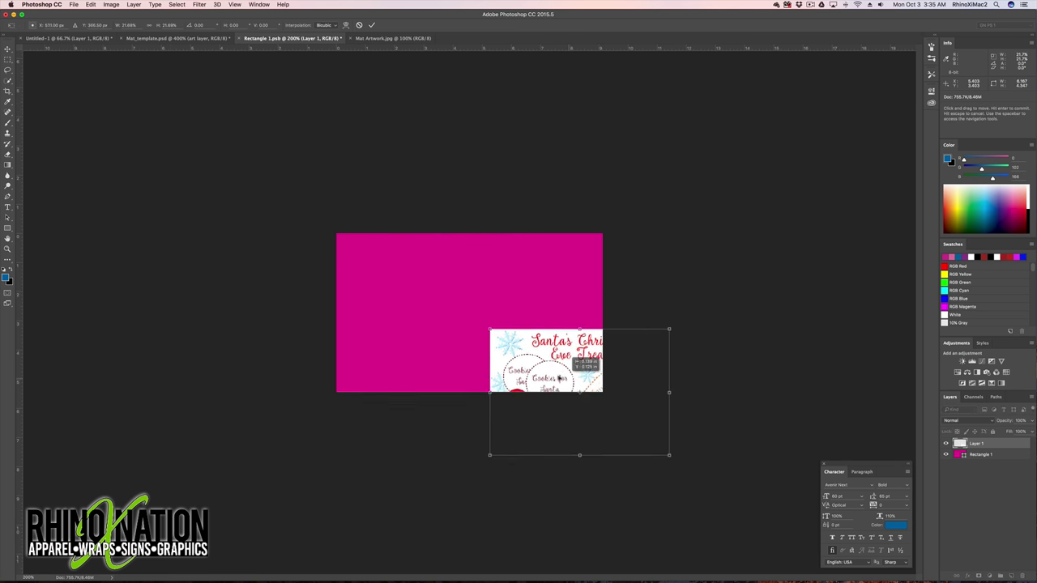
drag(565, 371, 415, 278)
drag(424, 362, 426, 392)
drag(517, 311, 604, 313)
key(Return)
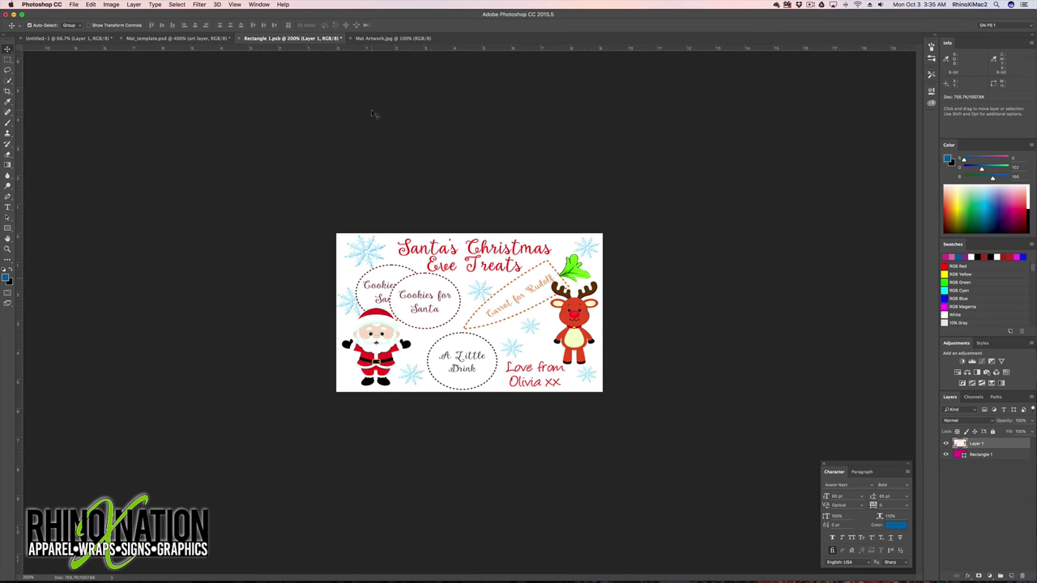
key(super+w)
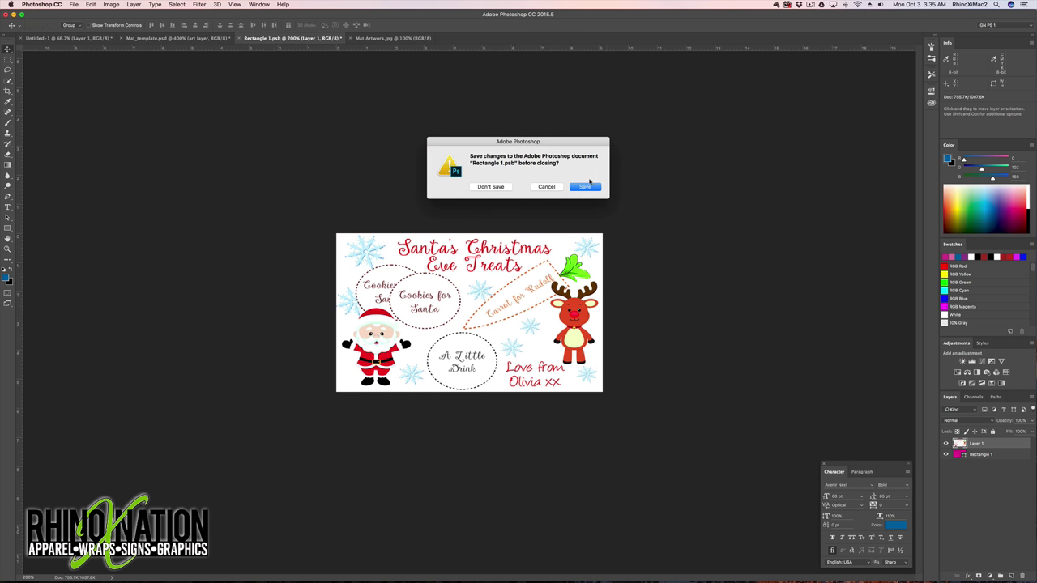
Save the smart object changes and close the Mat Artwork.jpg document.
click(585, 188)
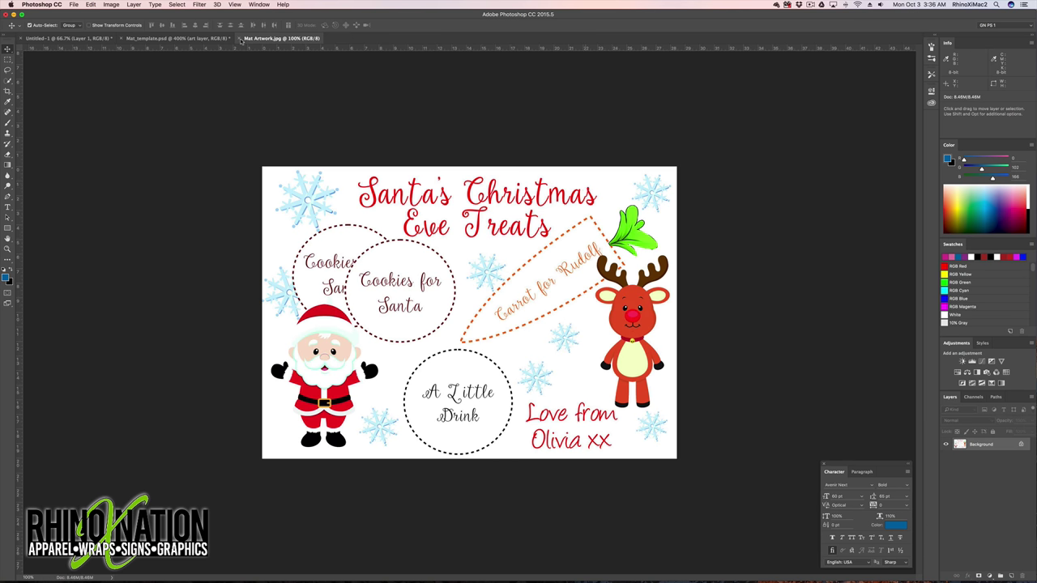
click(240, 39)
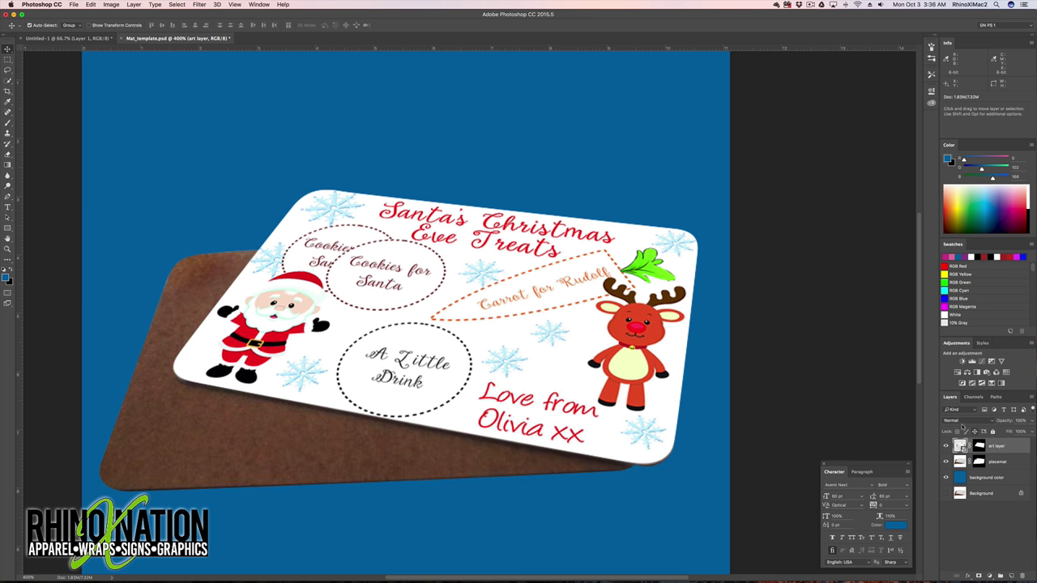
Set the art layer's blend mode to Multiply.
click(960, 422)
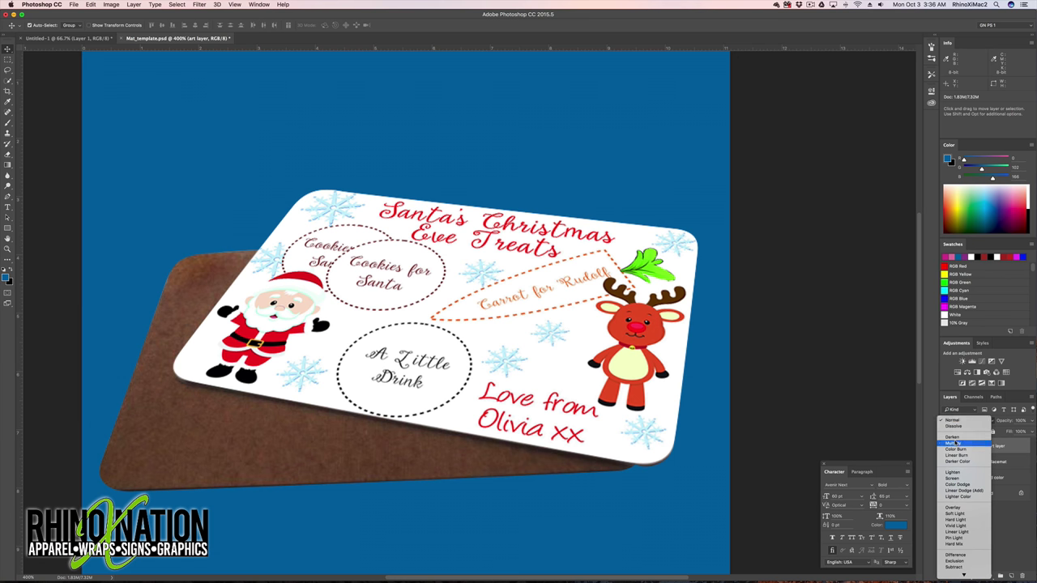
click(954, 444)
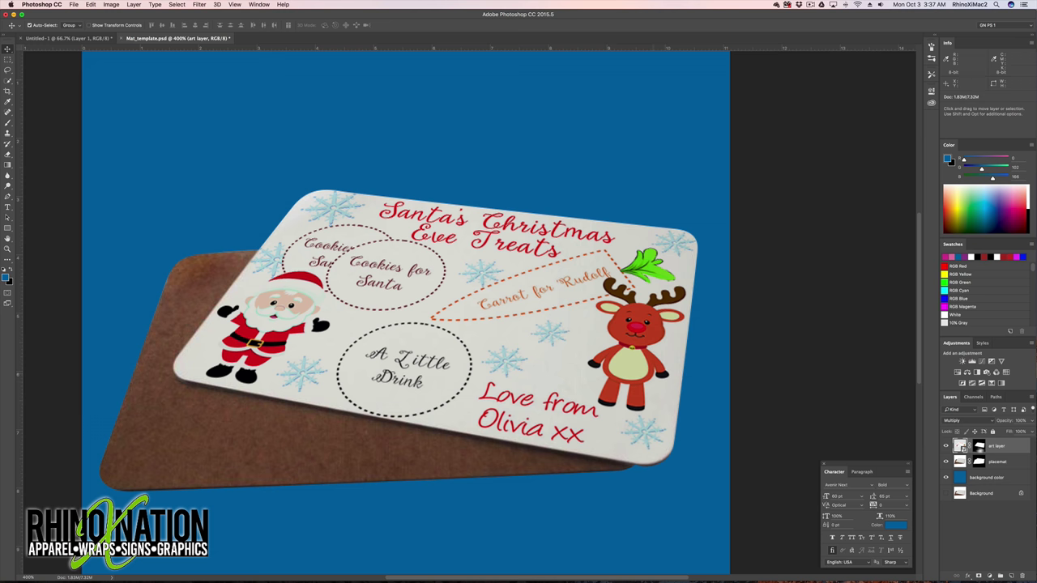
Delete the Santa artwork layer inside the smart object, then open IMG_0087.PNG.
double_click(960, 445)
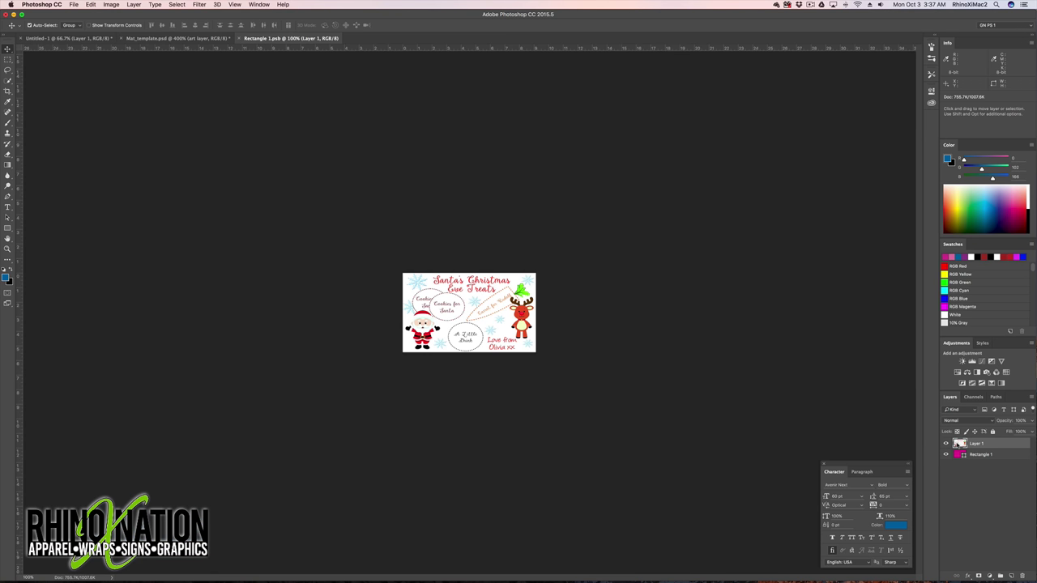
key(Delete)
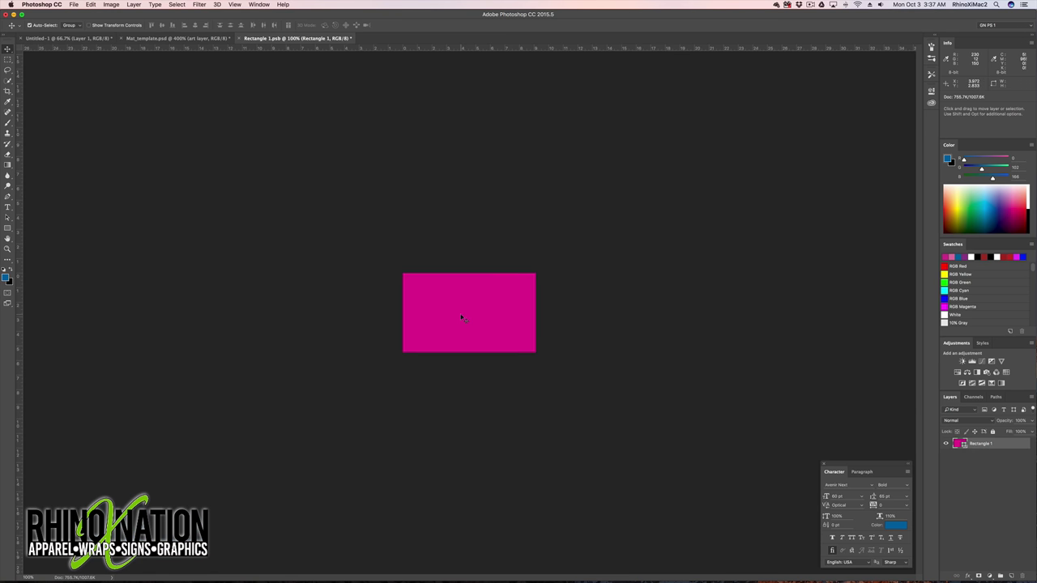
click(76, 5)
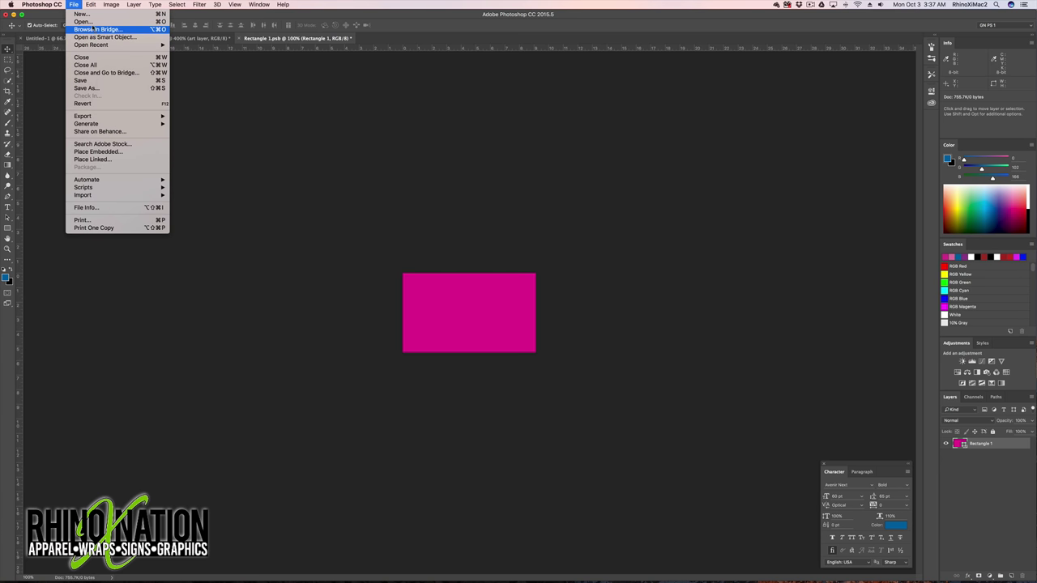
click(85, 21)
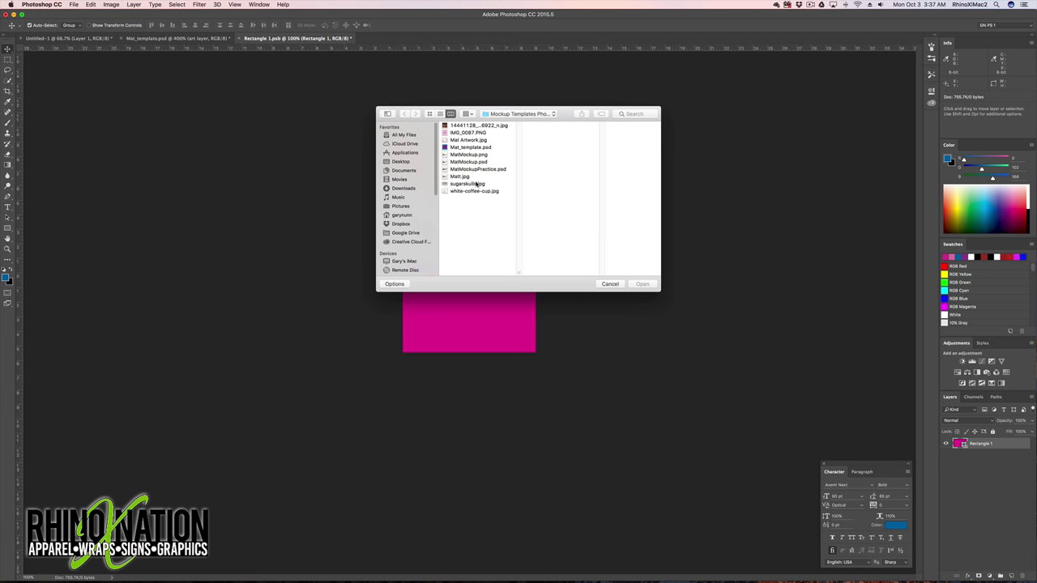
click(475, 134)
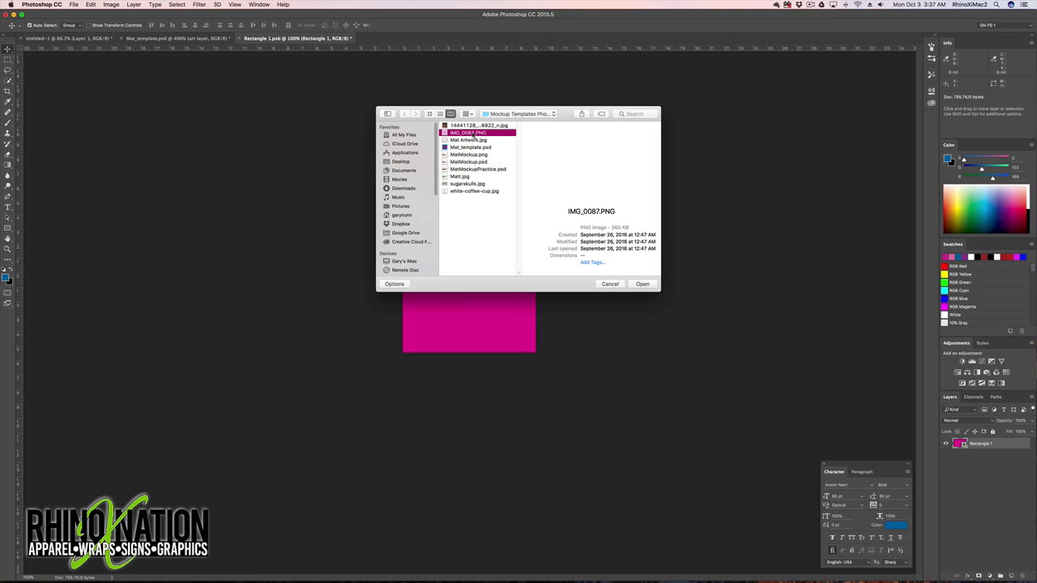
click(641, 285)
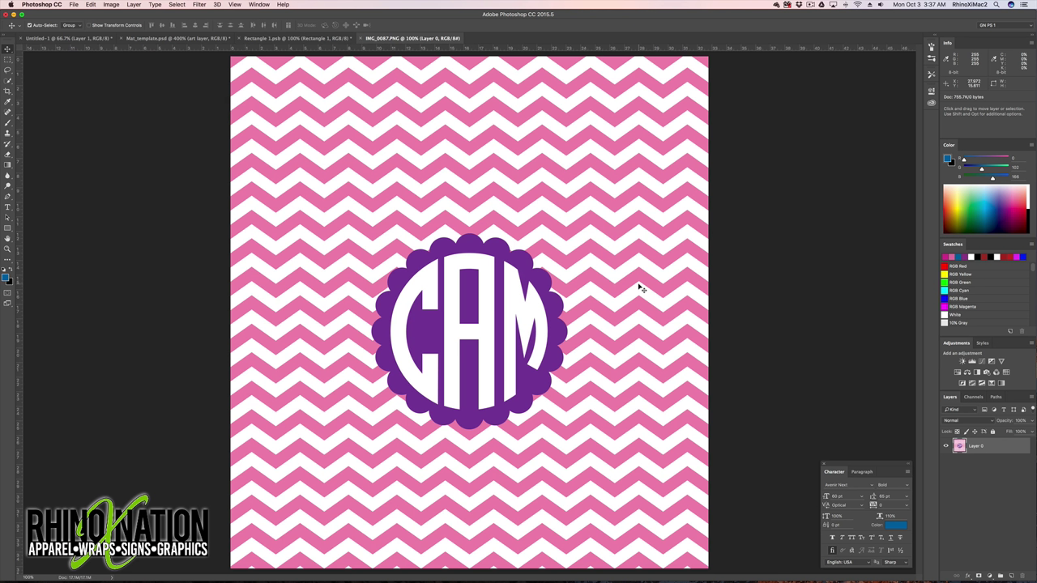
Bring the IMG_0087 chevron monogram into Rectangle 1.psb and scale it to cover the pink rectangle.
drag(370, 149, 281, 41)
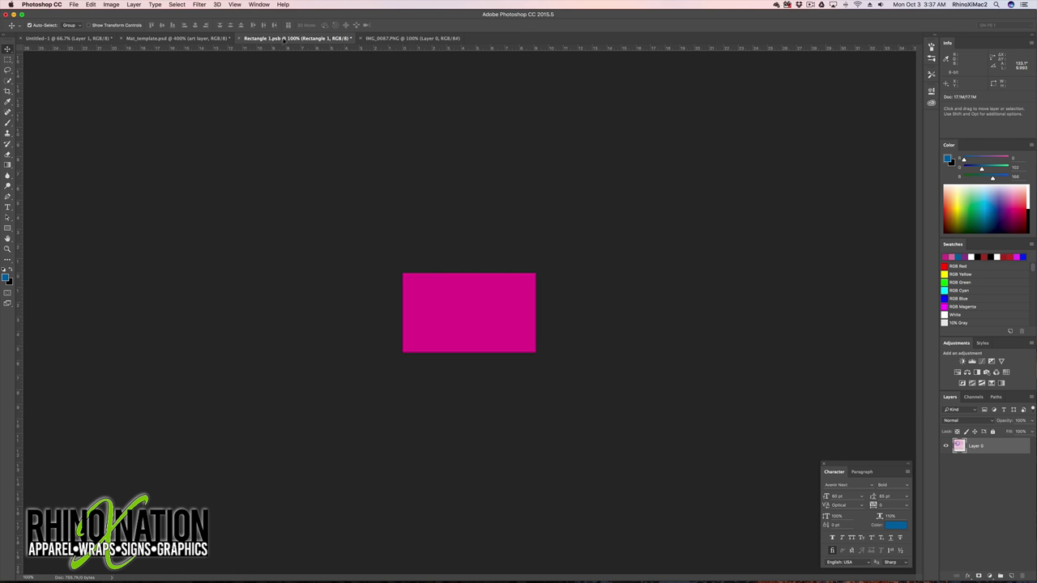
drag(470, 317, 473, 320)
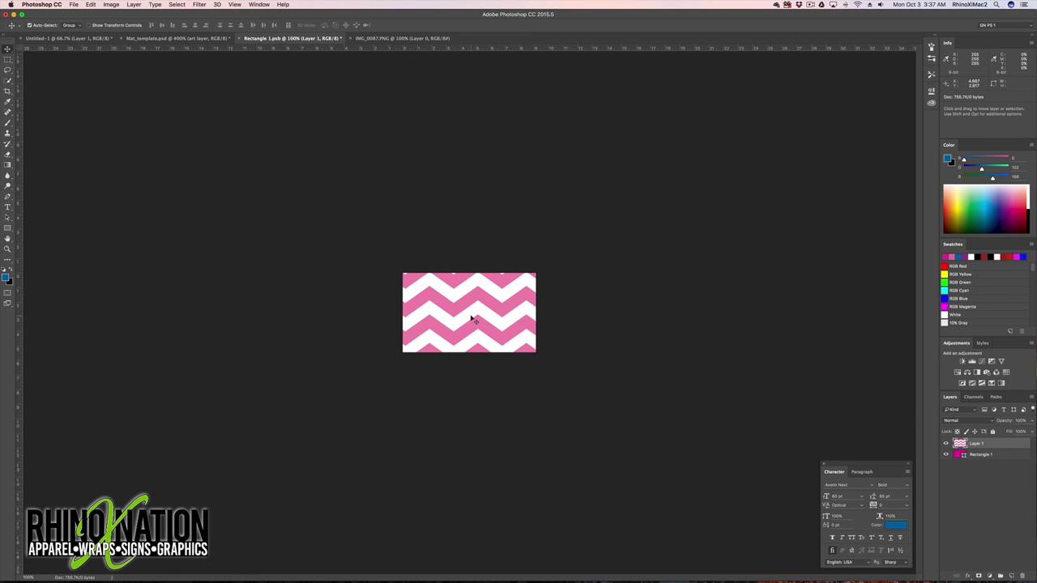
key(super+t)
drag(359, 219, 546, 416)
drag(582, 459, 439, 293)
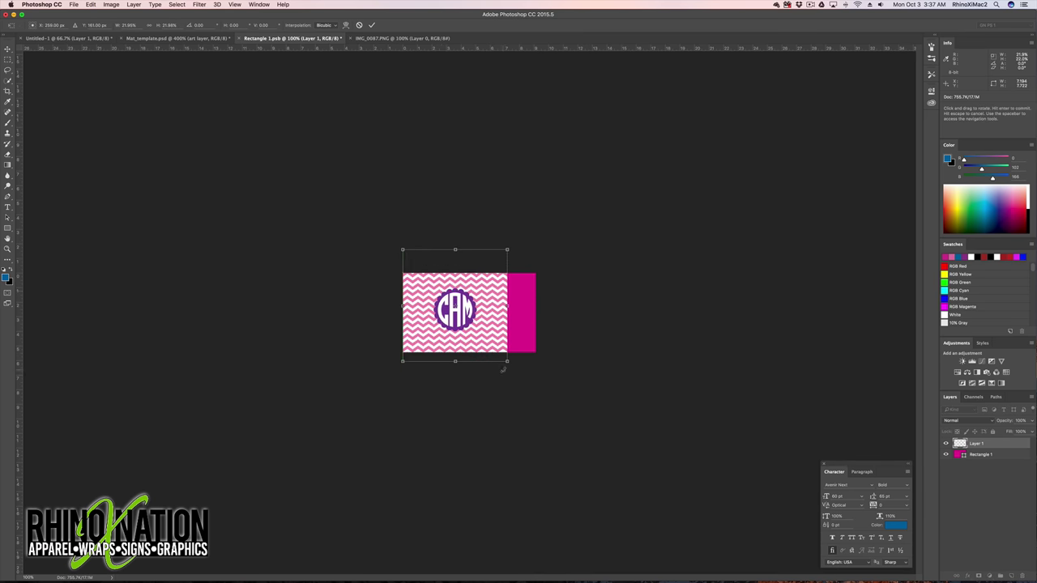
drag(506, 361, 537, 389)
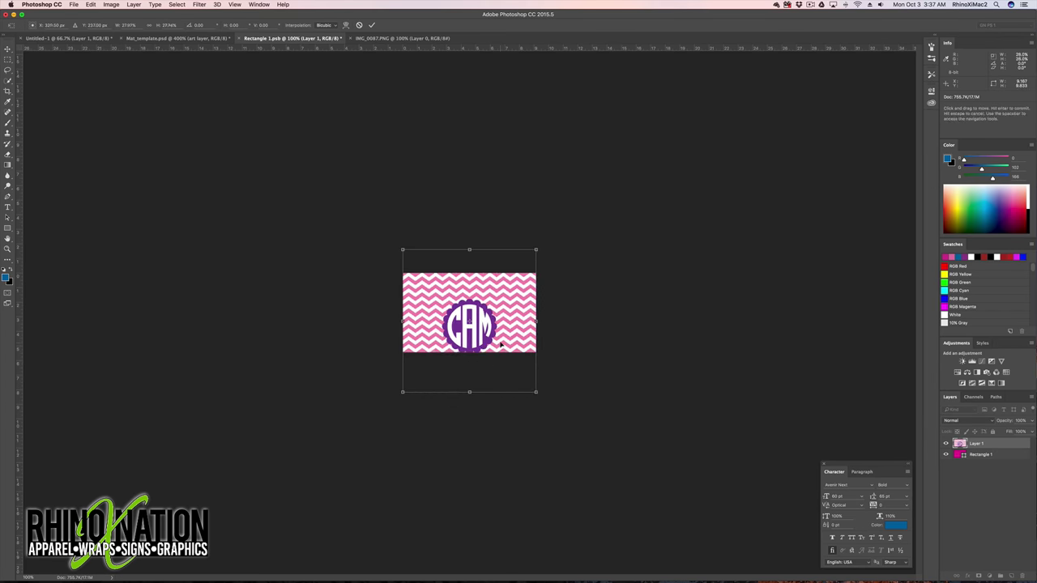
drag(501, 344, 502, 337)
key(Up)
key(Up)
key(Up)
key(Up)
key(Up)
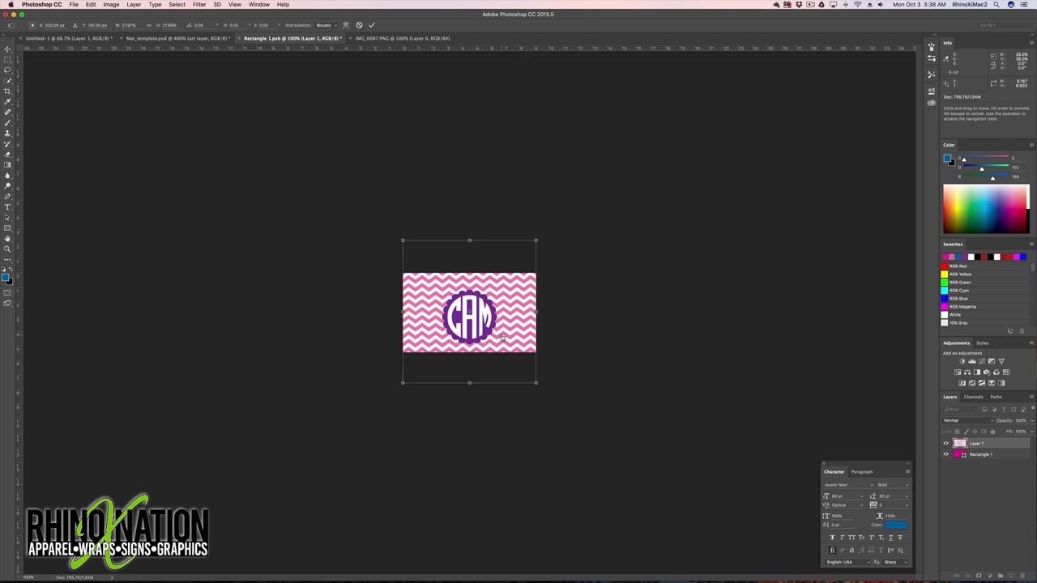
key(Down)
key(Down)
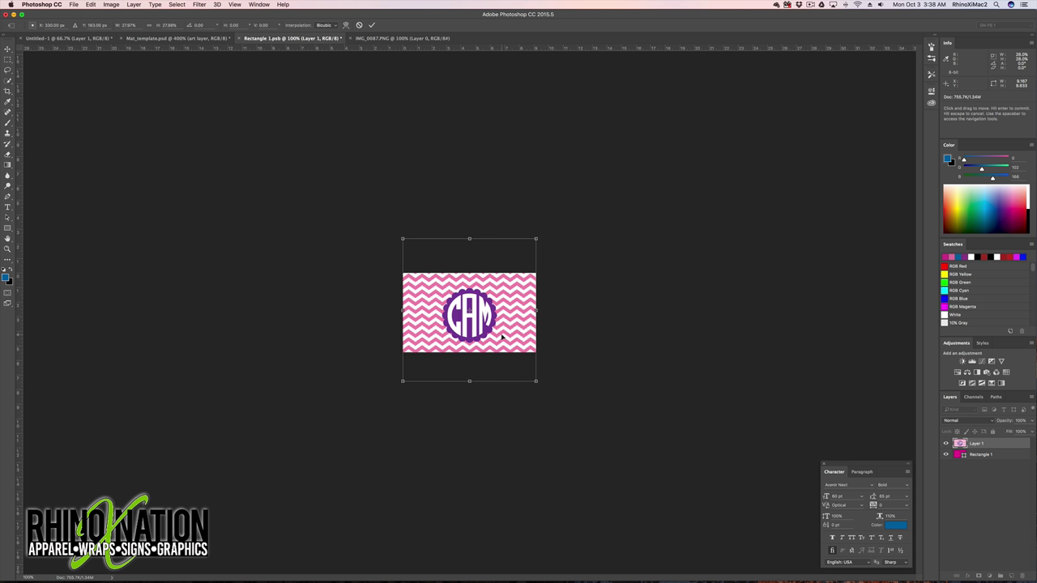
key(Return)
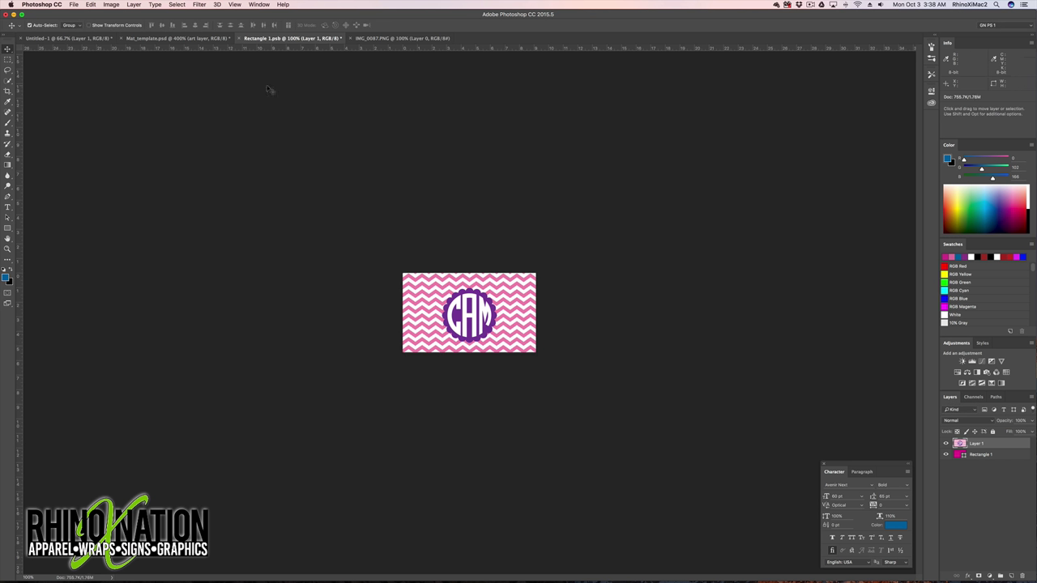
Close and save the smart object, then view Mat_template.psd showing the chevron monogram on the mat.
key(super+w)
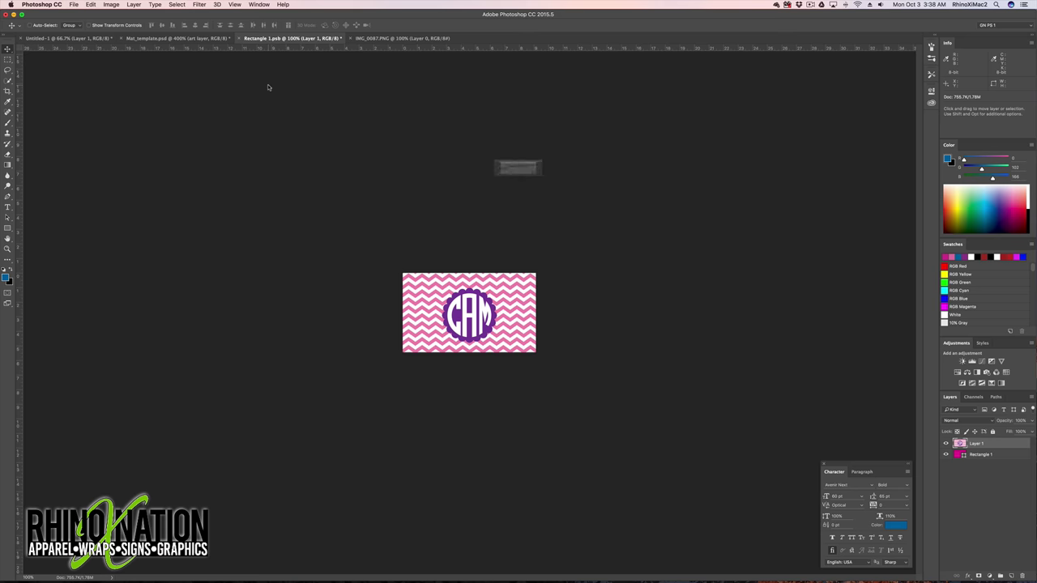
click(583, 188)
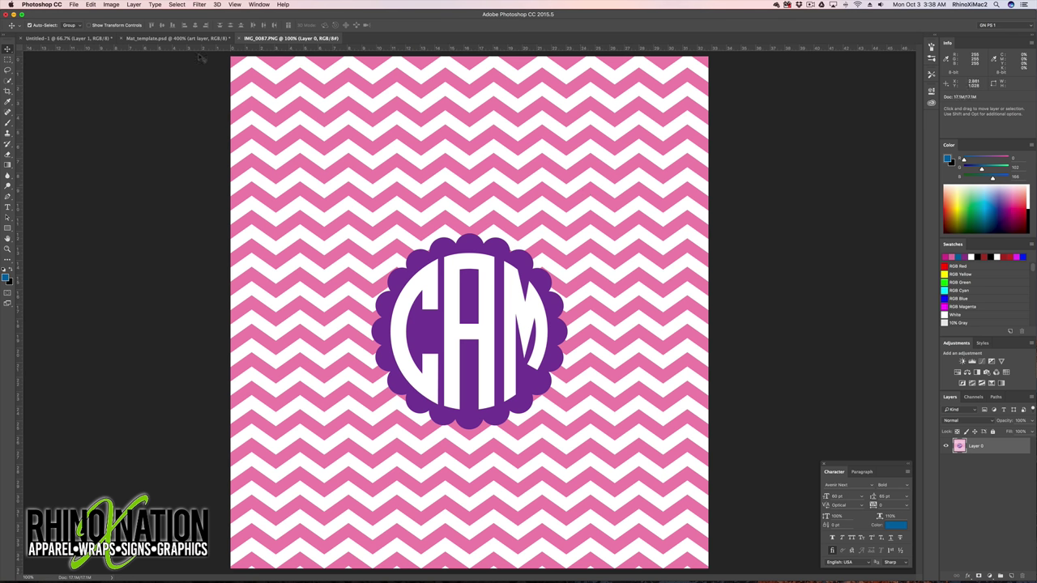
click(139, 39)
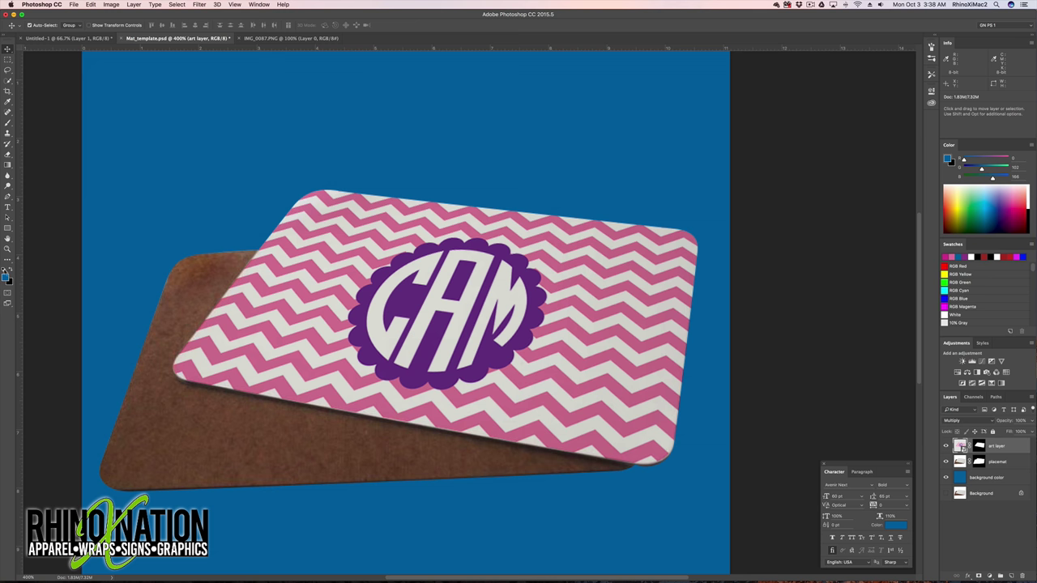
Set the foreground colour to deep purple (RGB 64, 11, 145) and select the background color layer.
click(6, 278)
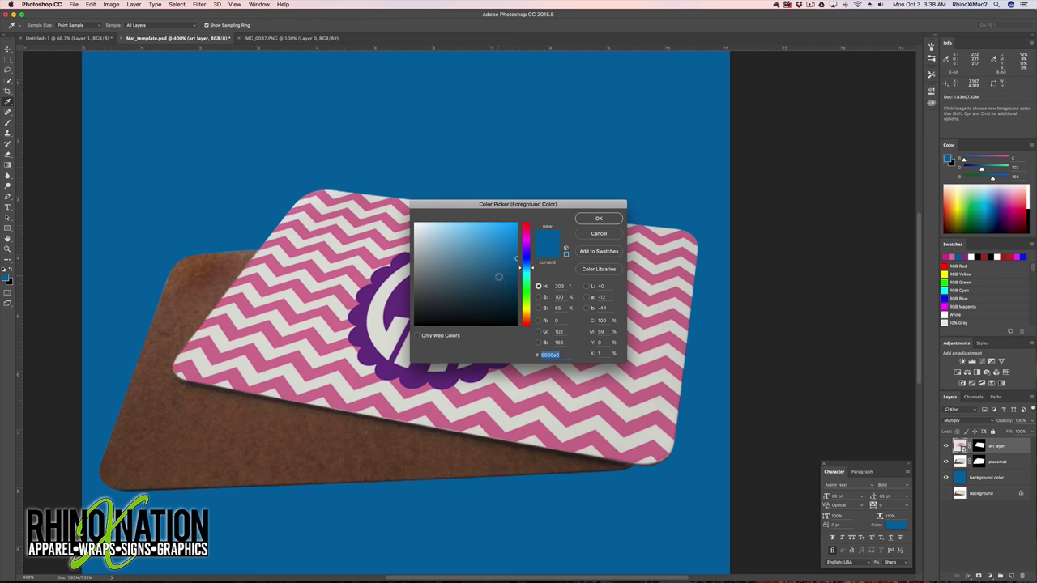
drag(498, 277, 479, 302)
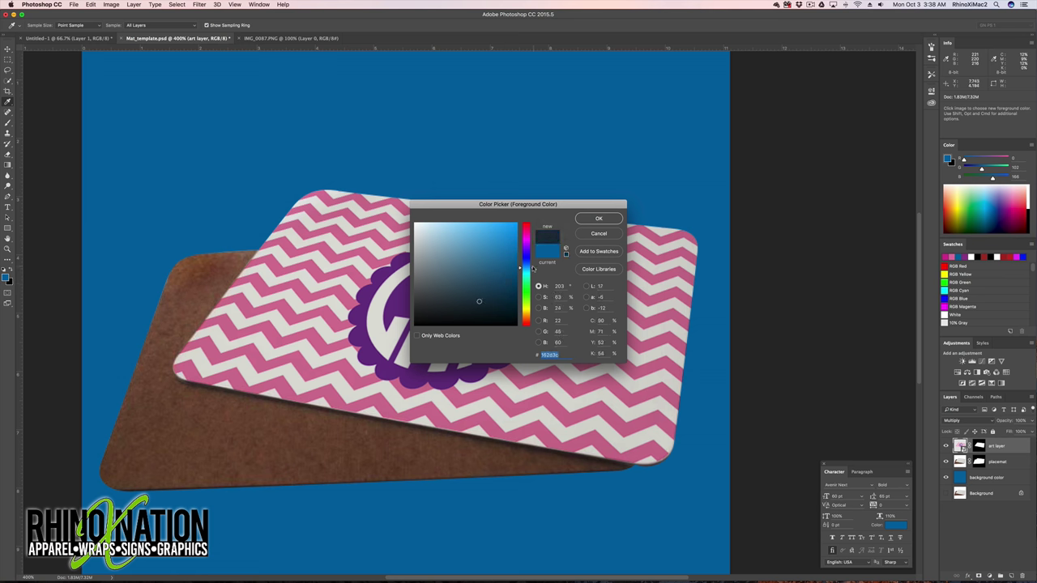
drag(534, 270, 537, 252)
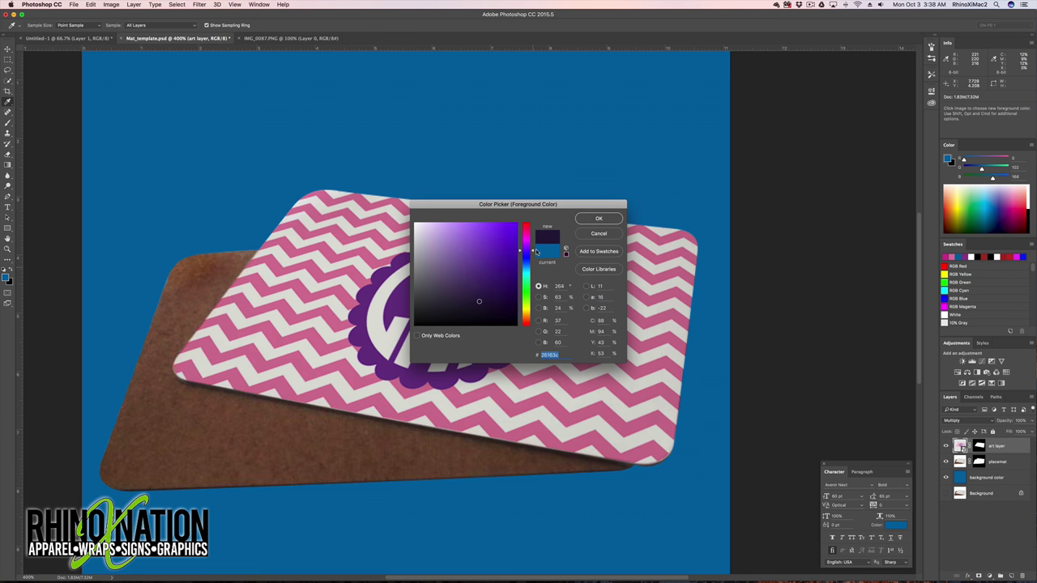
drag(479, 302, 510, 270)
click(599, 218)
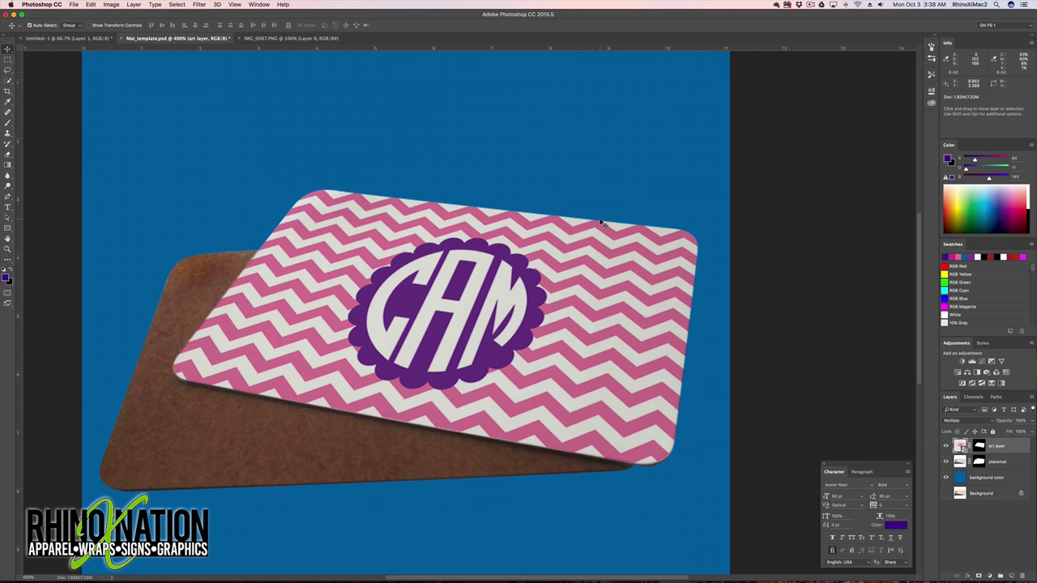
click(987, 477)
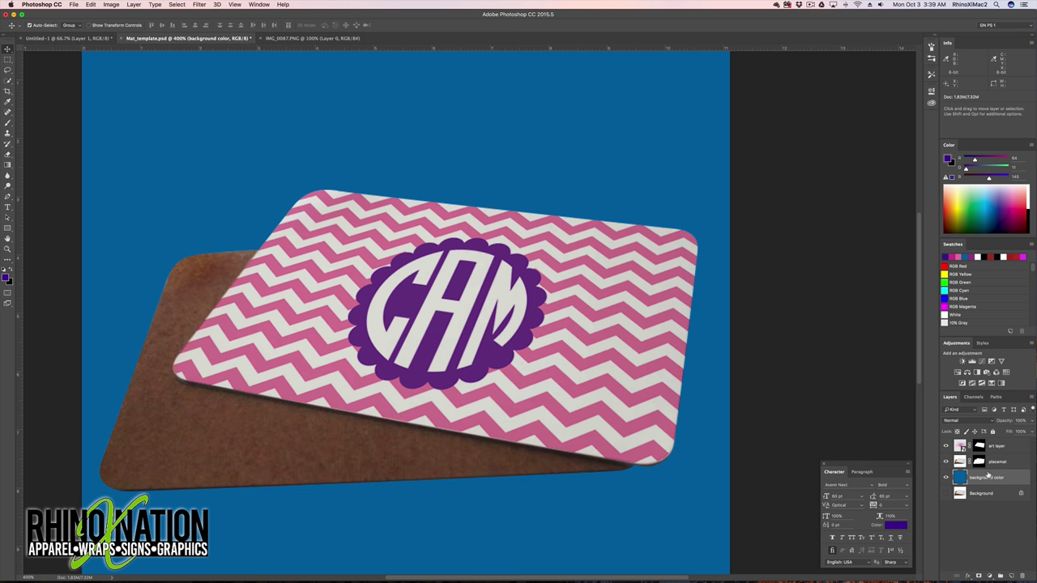
Fill the mockup's background color layer with purple and switch to the Eyedropper.
key(alt+BackSpace)
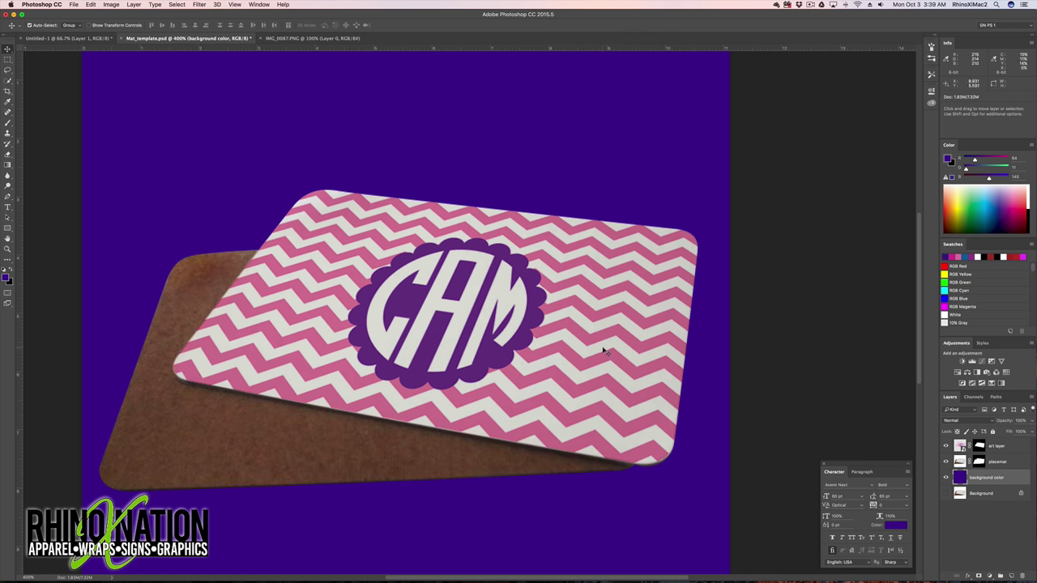
key(alt+BackSpace)
key(i)
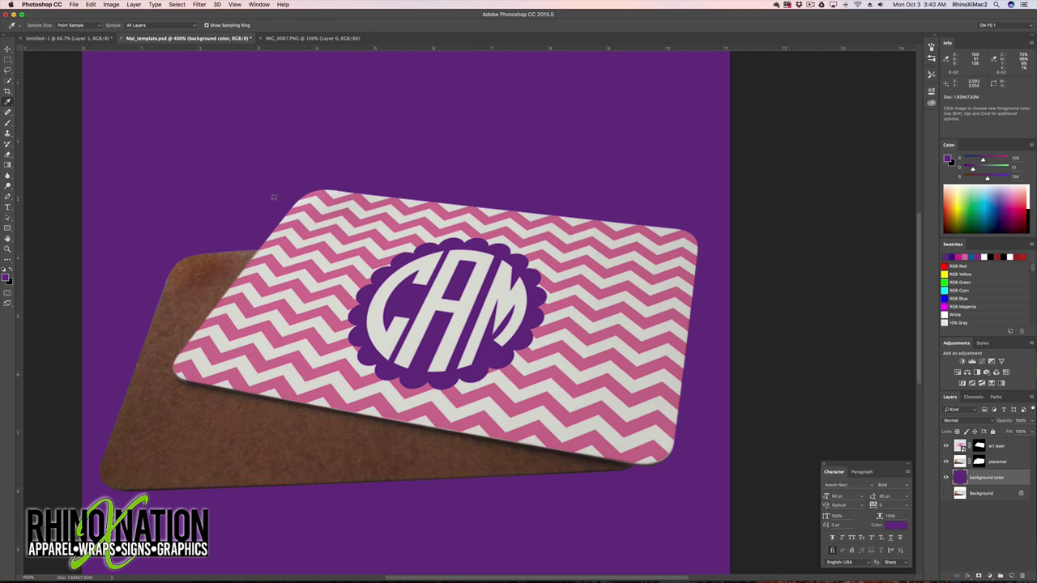
Close IMG_0087.PNG and the placemat mockup document, answering the save prompt.
click(261, 38)
key(super+w)
click(587, 189)
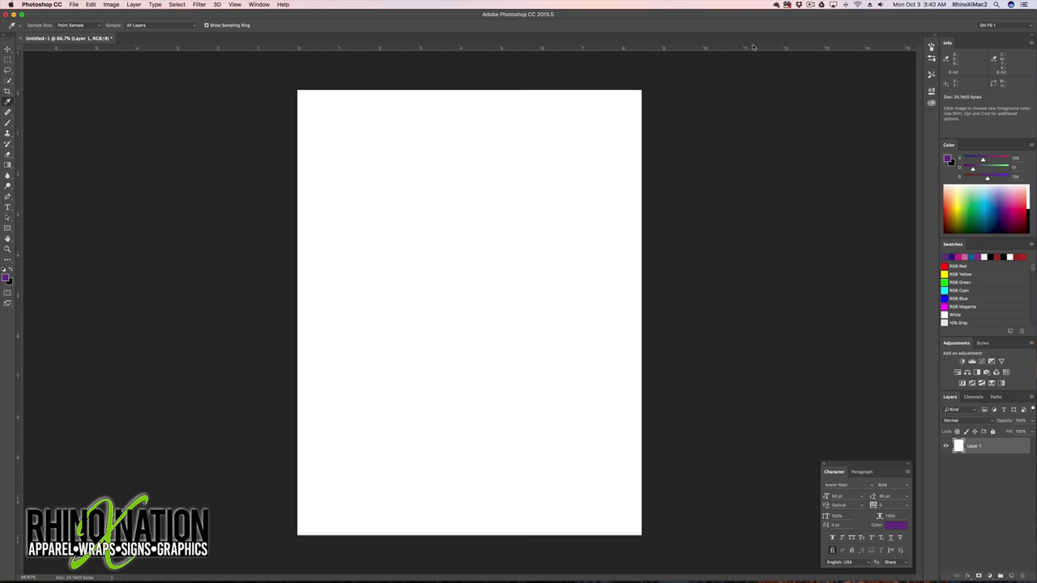
Select white-coffee-cup.jpg from the Mockup Templates folder in the file-open dialog.
click(73, 4)
click(94, 22)
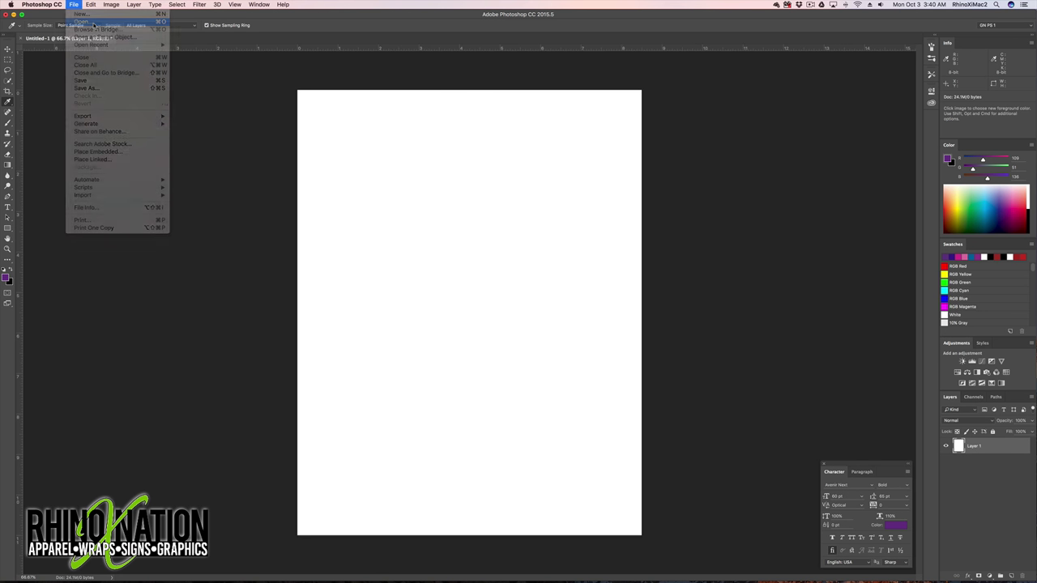
click(478, 191)
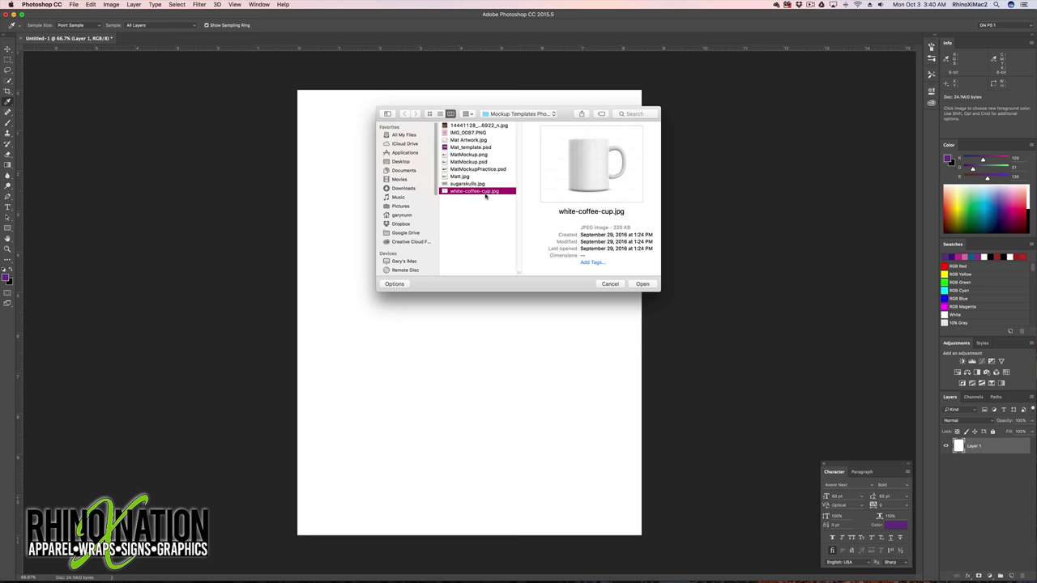
Open white-coffee-cup.jpg and duplicate its Background layer as Background copy.
click(642, 284)
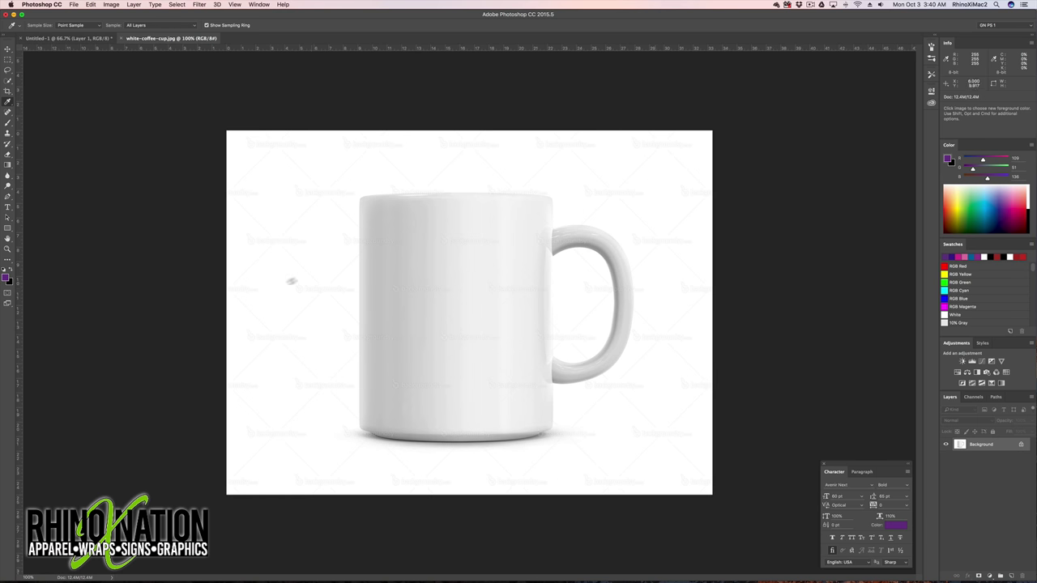
drag(982, 445, 1011, 575)
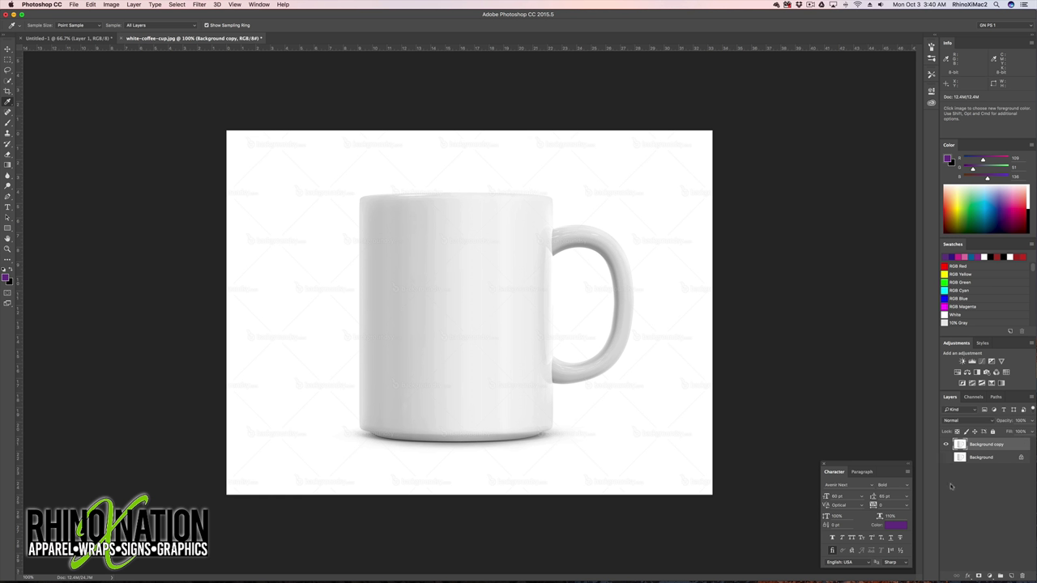
With the Pen tool, place anchors along the mug's right edge and curved top rim.
click(7, 196)
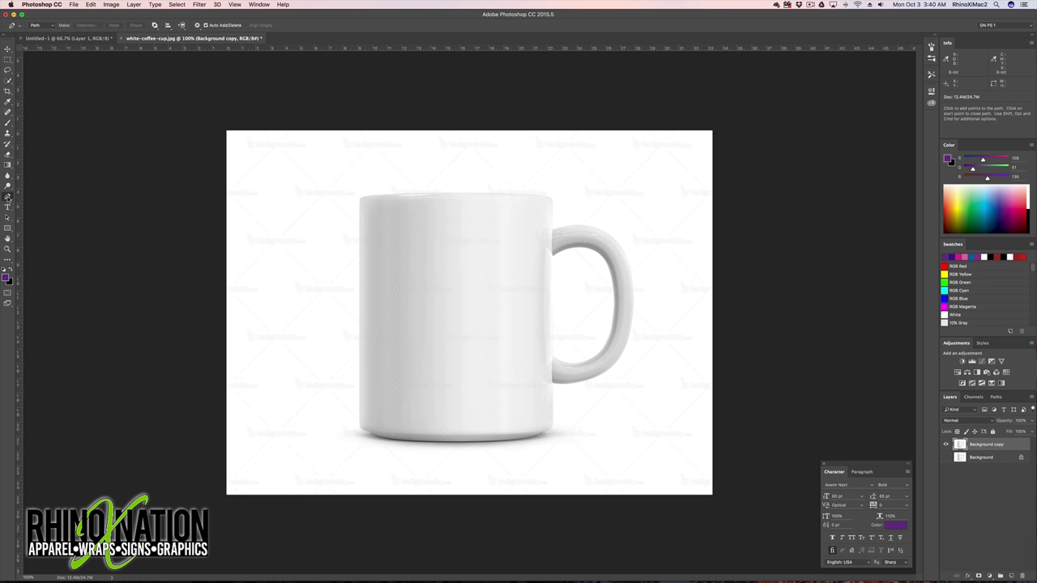
click(551, 230)
click(552, 196)
click(539, 196)
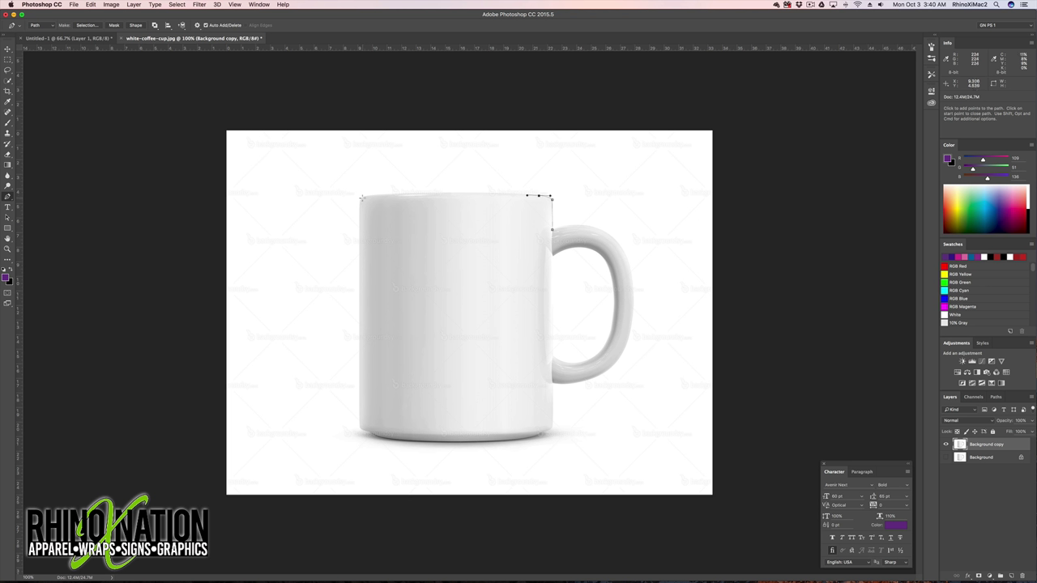
drag(367, 197, 336, 203)
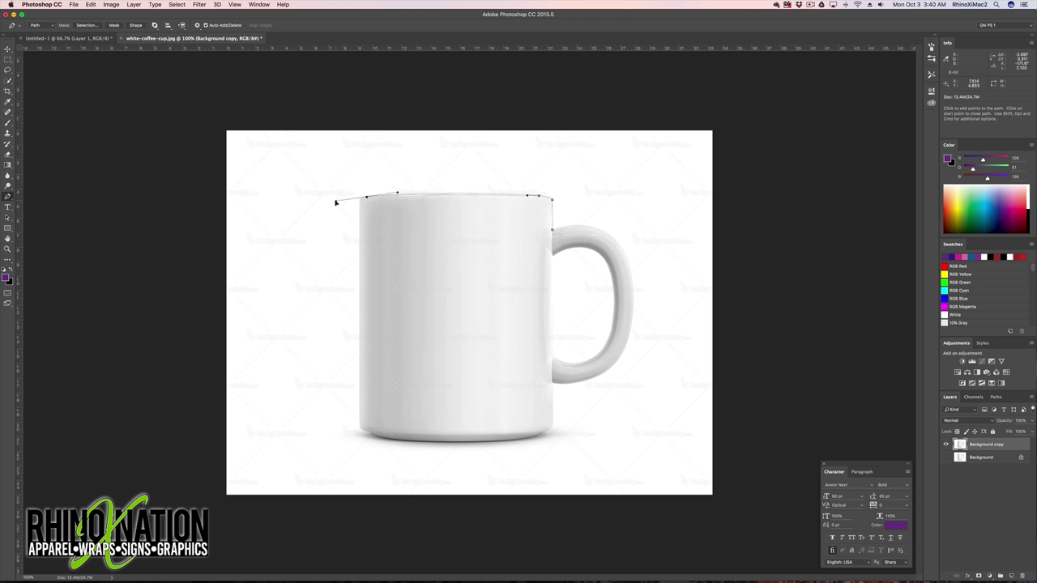
key(super)
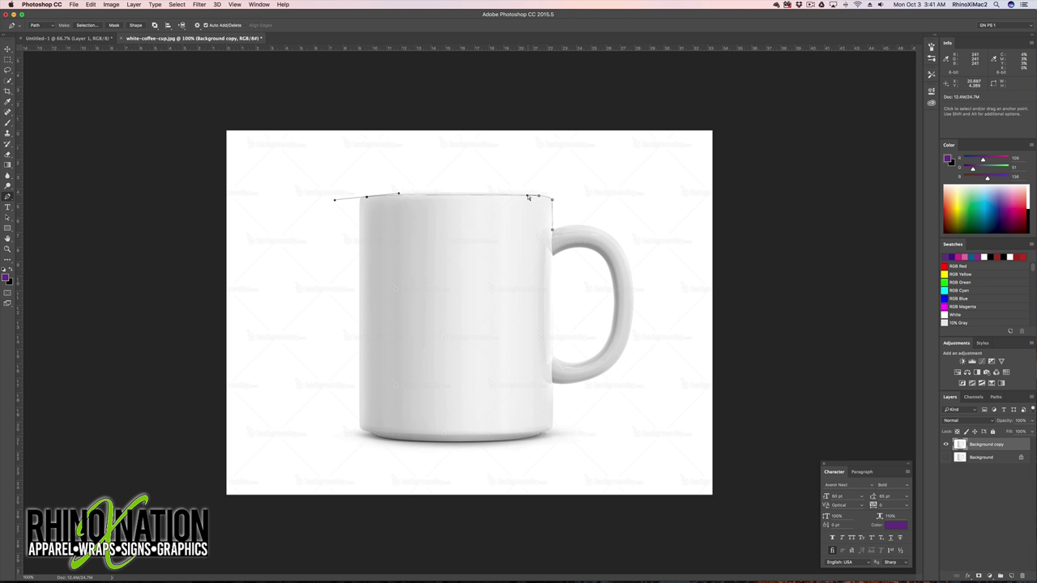
drag(527, 197, 514, 197)
drag(406, 195, 358, 200)
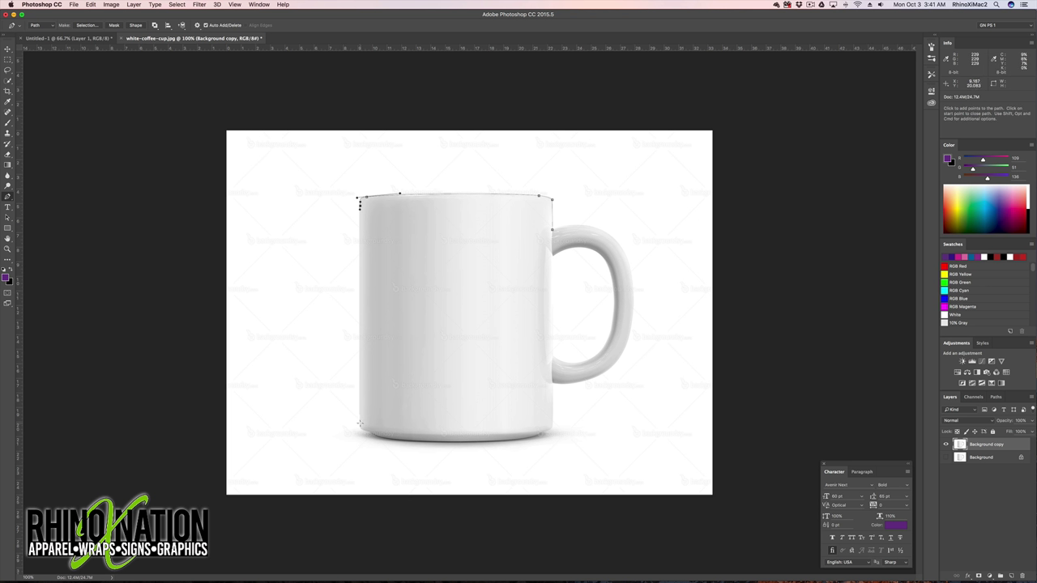
Continue the path down the mug's left side, across the bottom, and around the outer handle.
drag(360, 421, 470, 444)
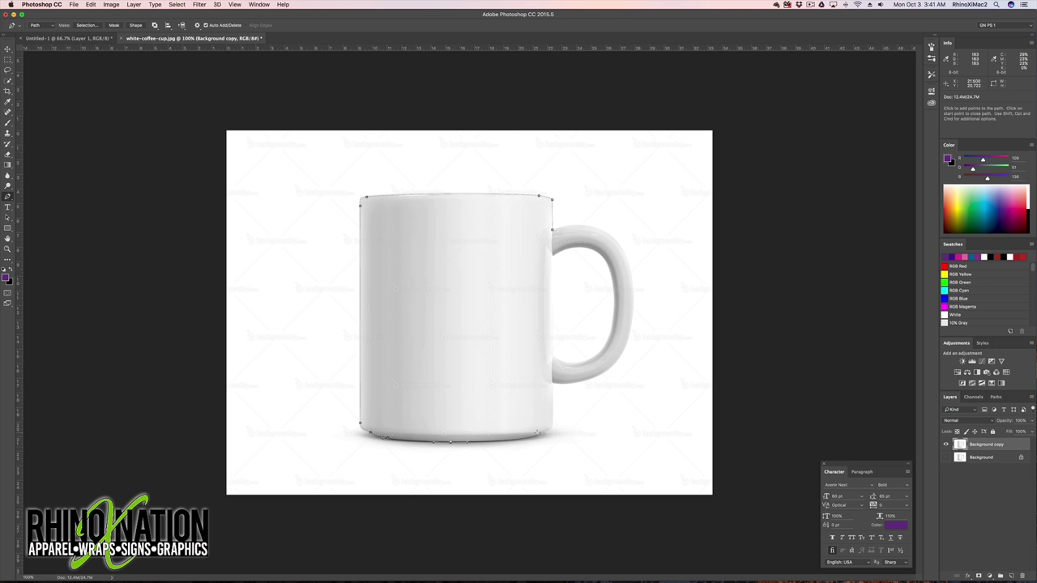
drag(540, 432, 551, 419)
drag(551, 380, 552, 379)
alt+click(552, 380)
drag(593, 384, 596, 379)
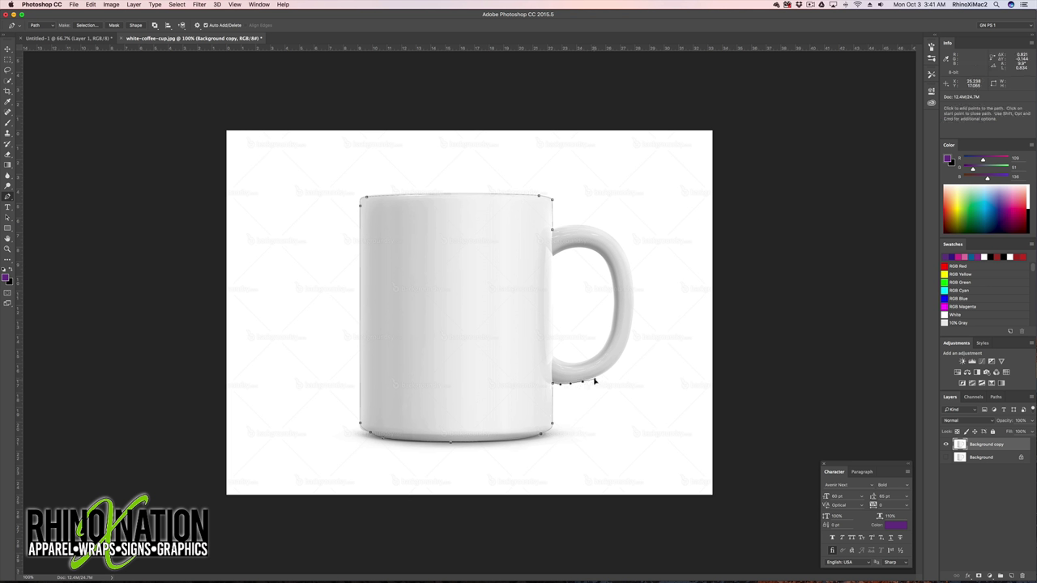
click(624, 344)
drag(630, 344, 635, 325)
mouse_move(605, 233)
mouse_down()
mouse_move(578, 195)
mouse_move(568, 205)
mouse_up()
drag(553, 230, 552, 225)
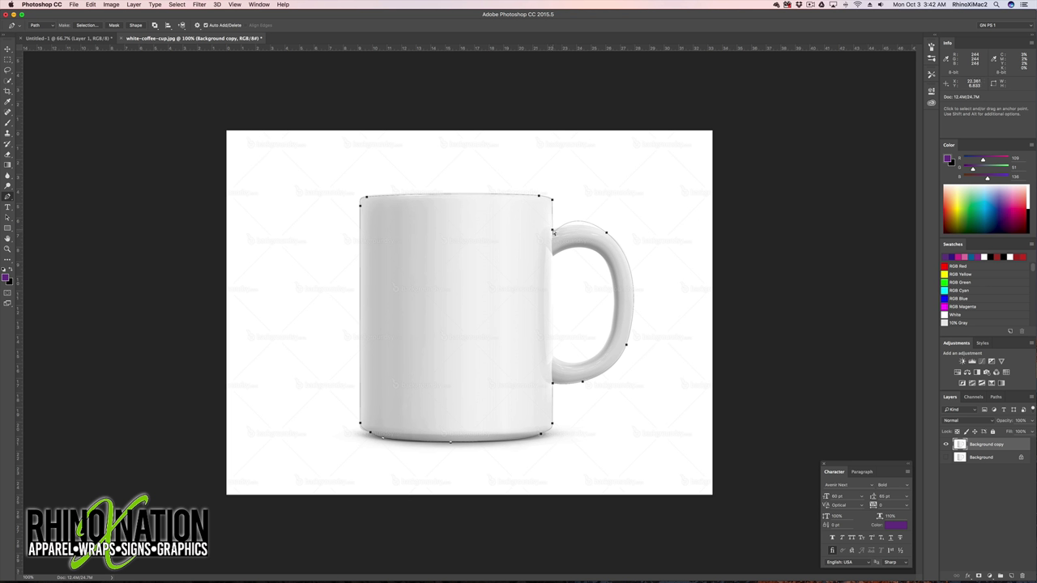
Refine the curves where the handle joins the mug and nudge the bottom-left anchor onto the corner.
ctrl+click(551, 233)
drag(552, 235, 583, 217)
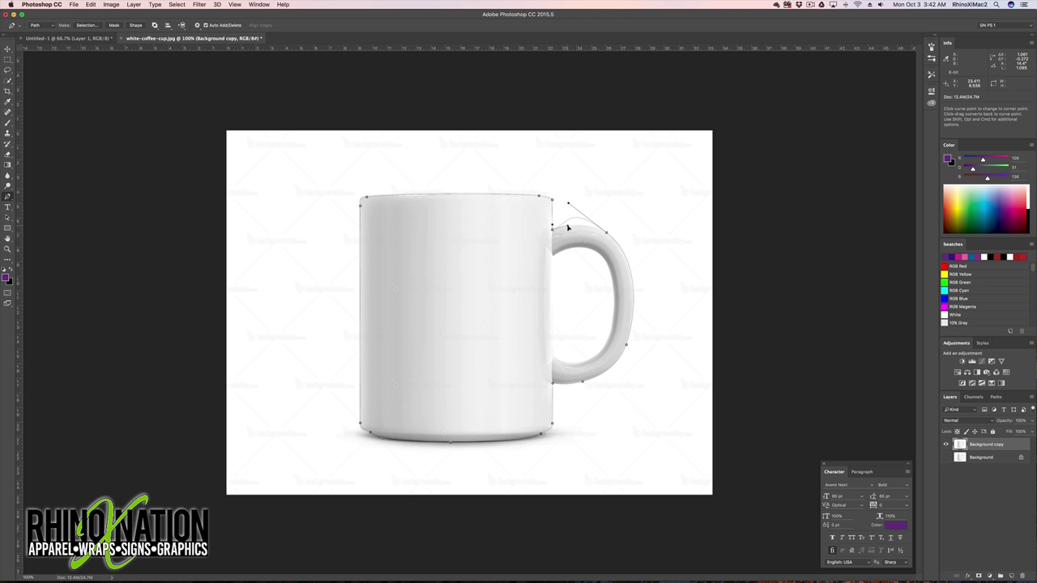
ctrl+click(569, 204)
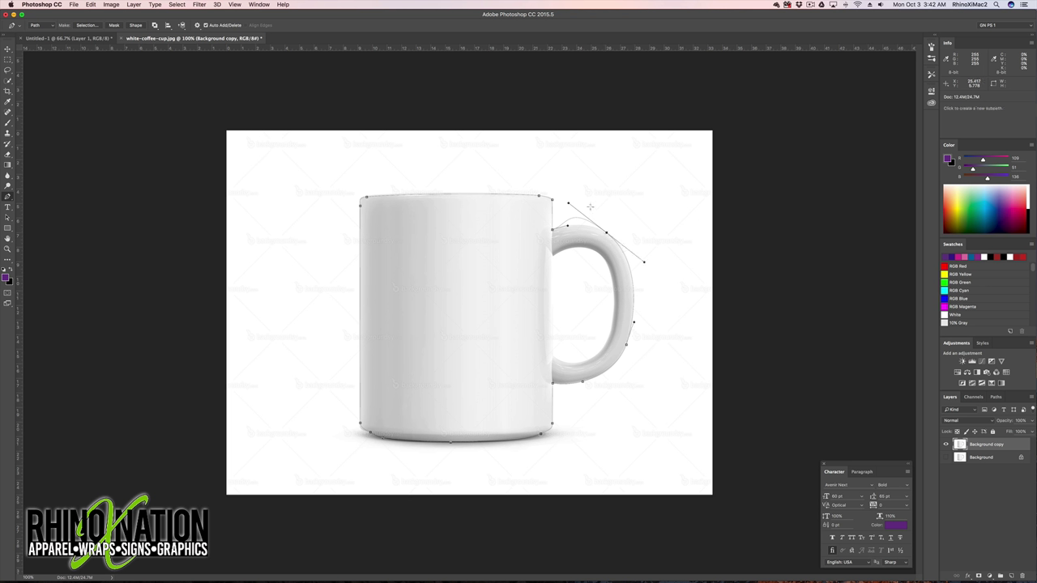
drag(568, 204, 587, 219)
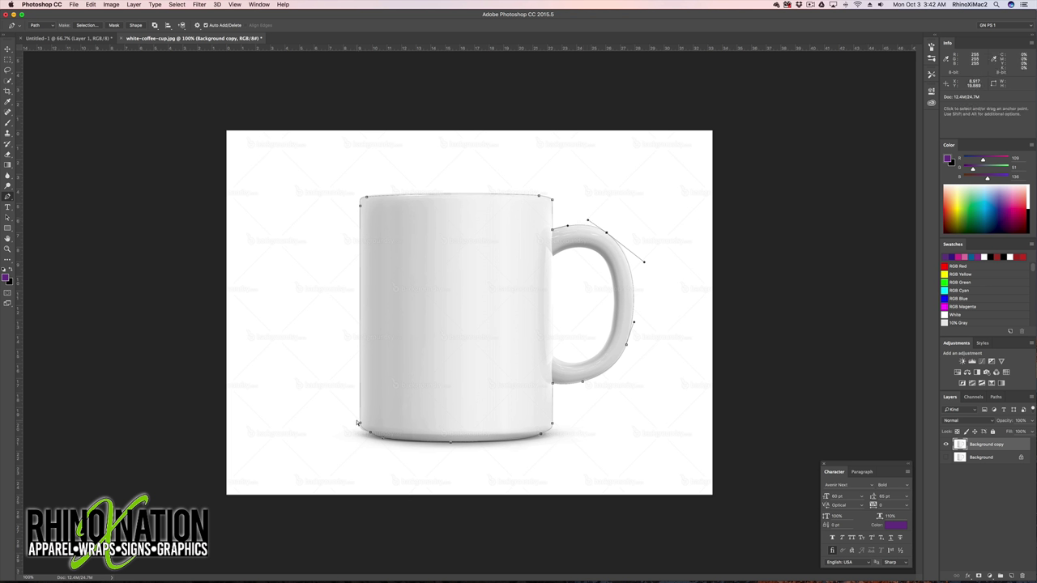
click(362, 425)
drag(361, 423, 361, 434)
Close the body outline and trace a second closed path around the handle's inner opening.
click(552, 255)
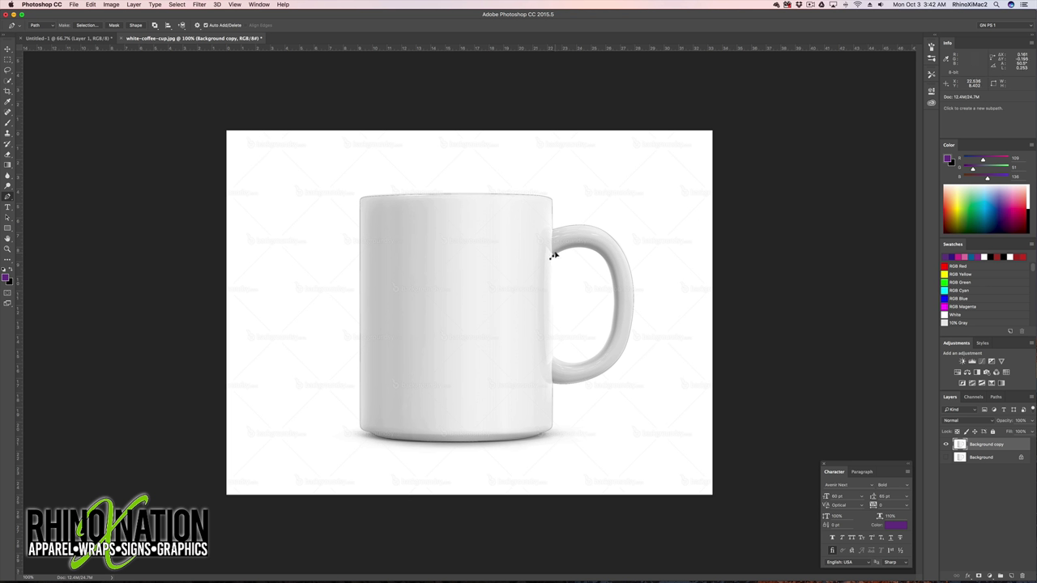
click(552, 256)
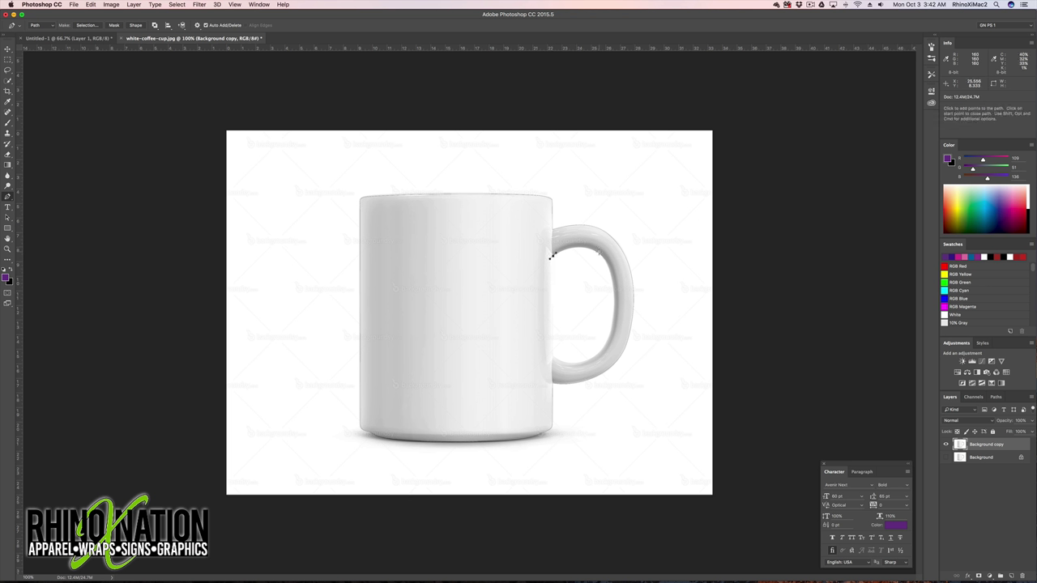
click(576, 238)
click(600, 252)
click(622, 267)
click(616, 333)
click(603, 348)
click(552, 356)
drag(552, 356, 535, 345)
click(552, 256)
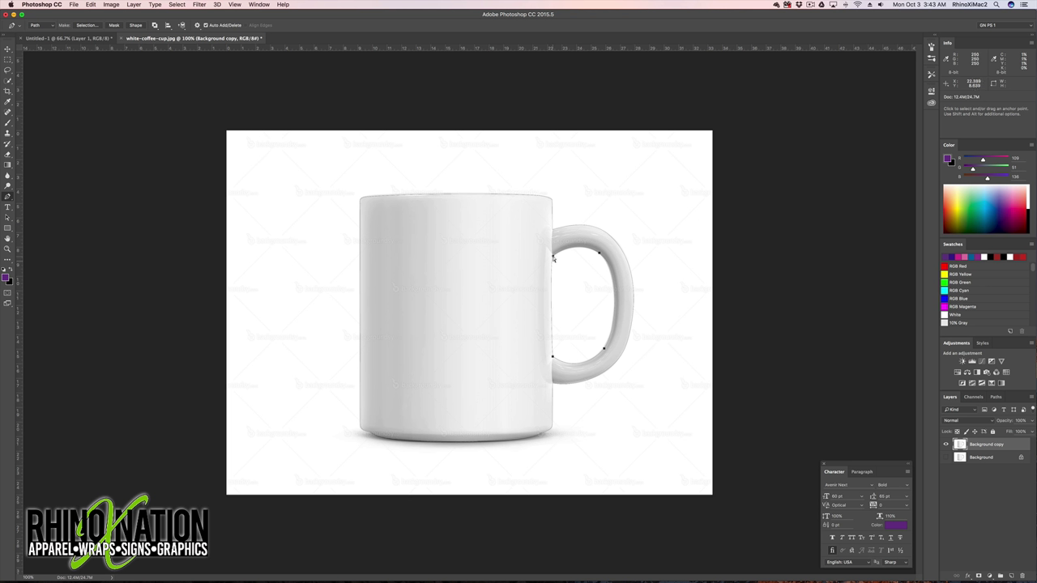
Reshape the curve at the inner handle's top and show the Work Path in the Paths panel.
key(alt)
alt+drag(550, 257, 553, 266)
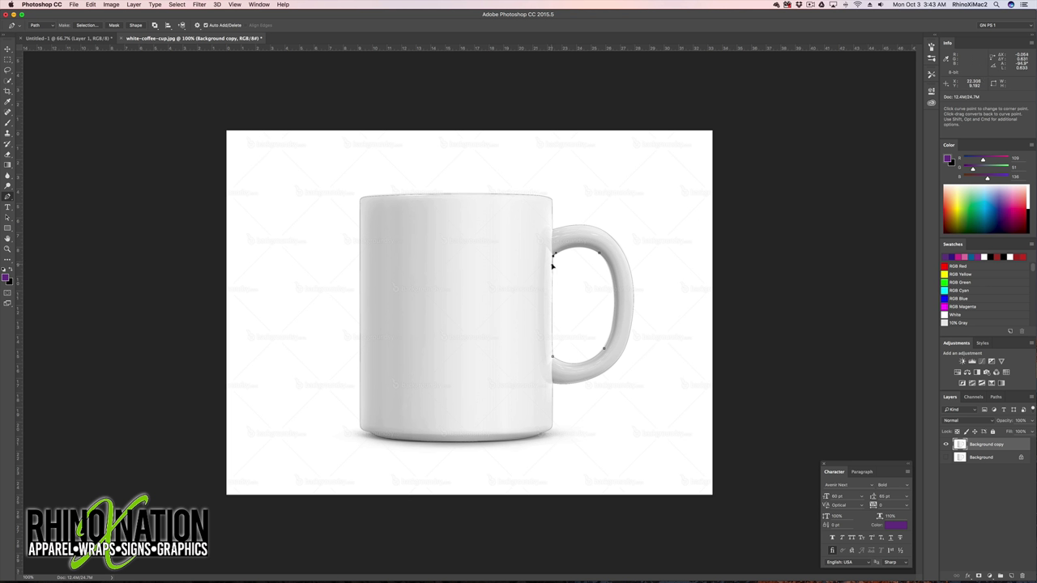
click(7, 49)
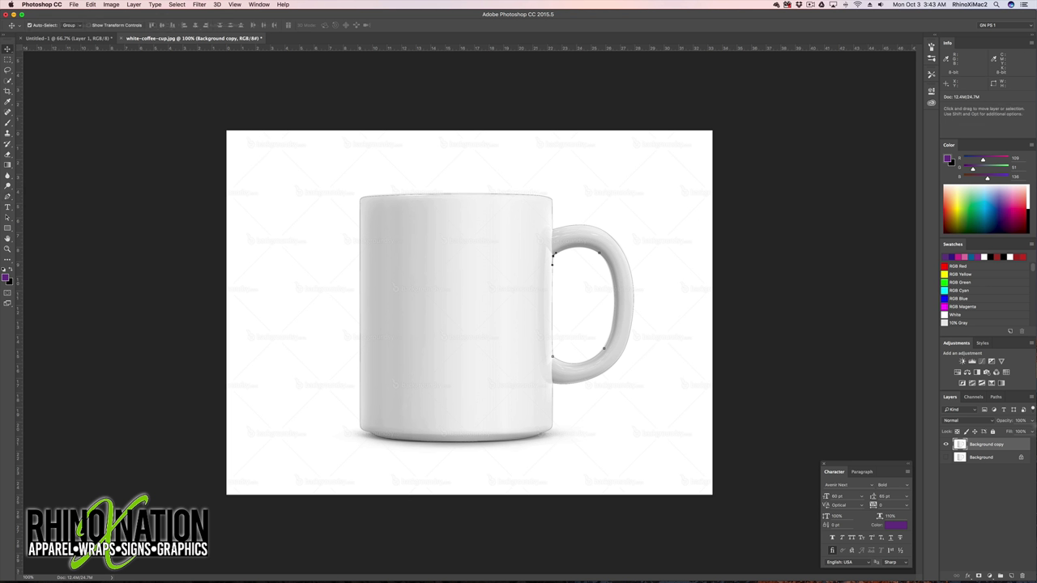
click(996, 397)
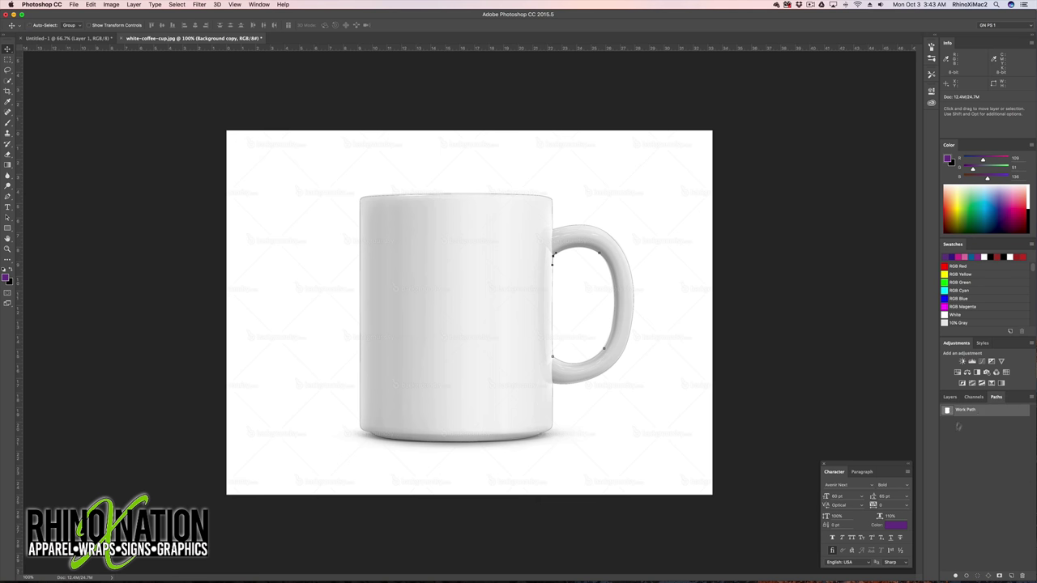
Mask Background copy with the Work Path selection and add a new Layer 1 beneath it.
super+click(947, 411)
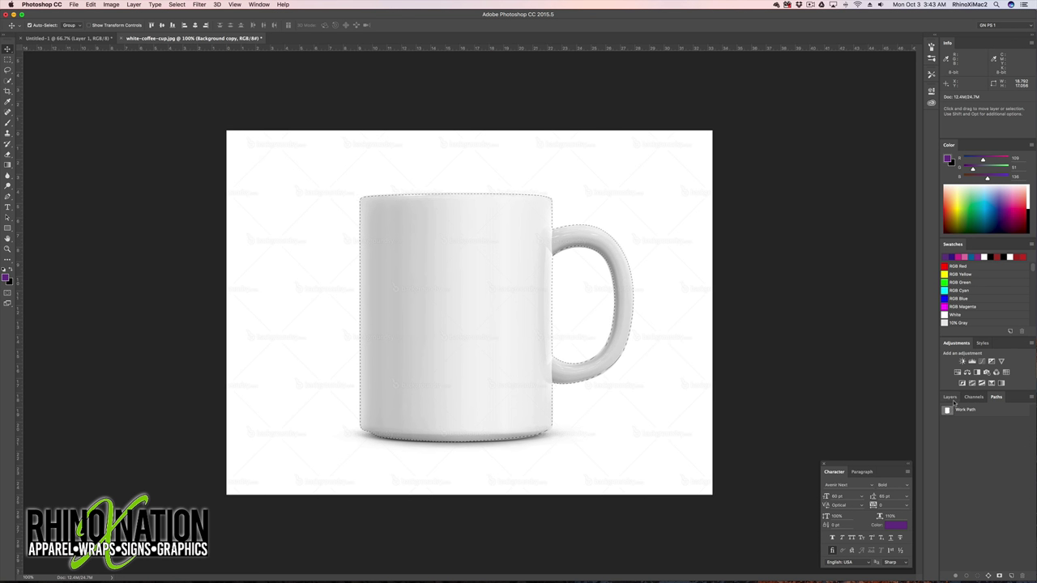
click(951, 397)
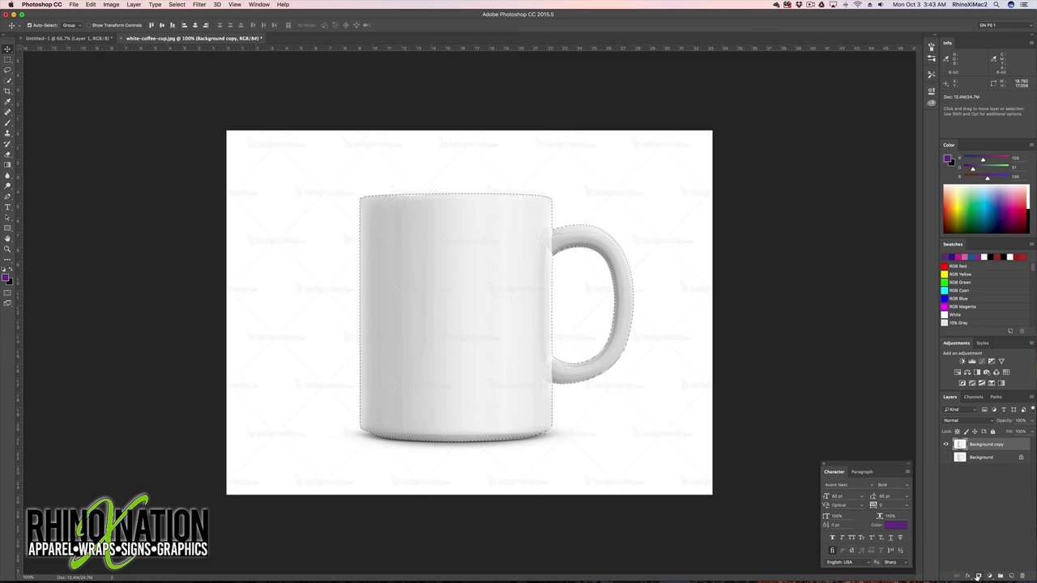
click(978, 576)
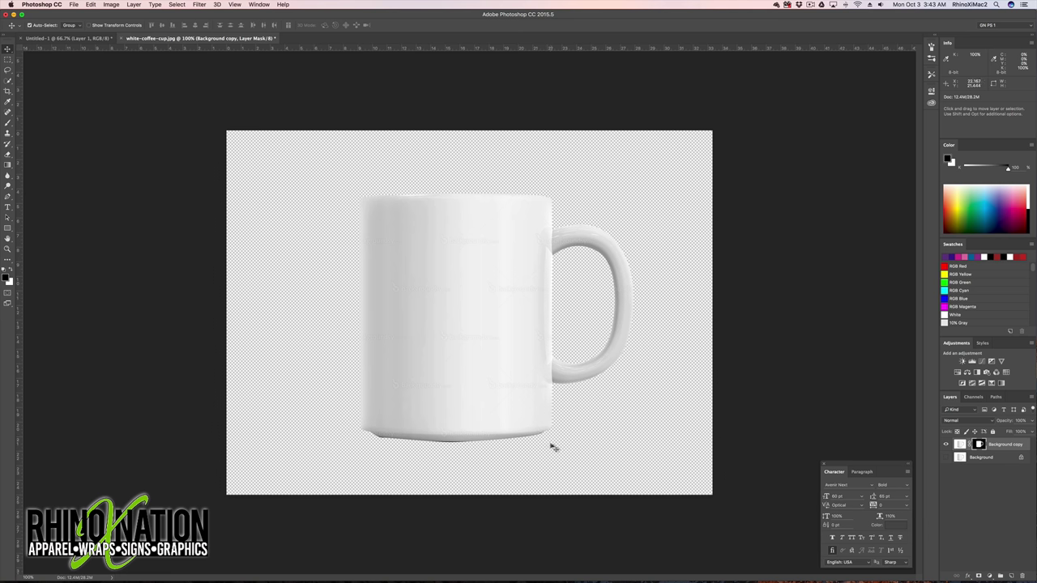
click(1010, 576)
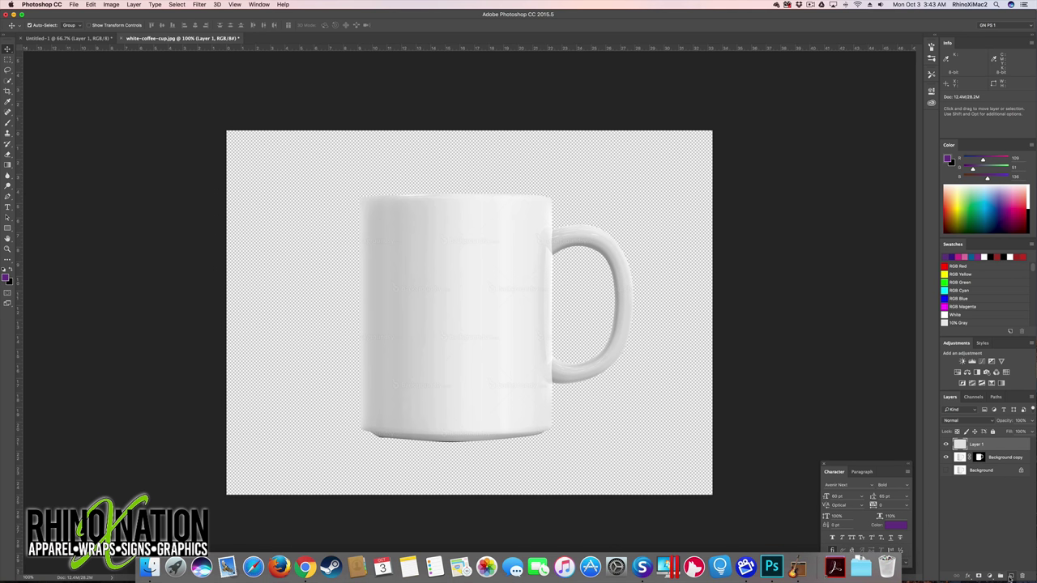
drag(980, 446, 983, 470)
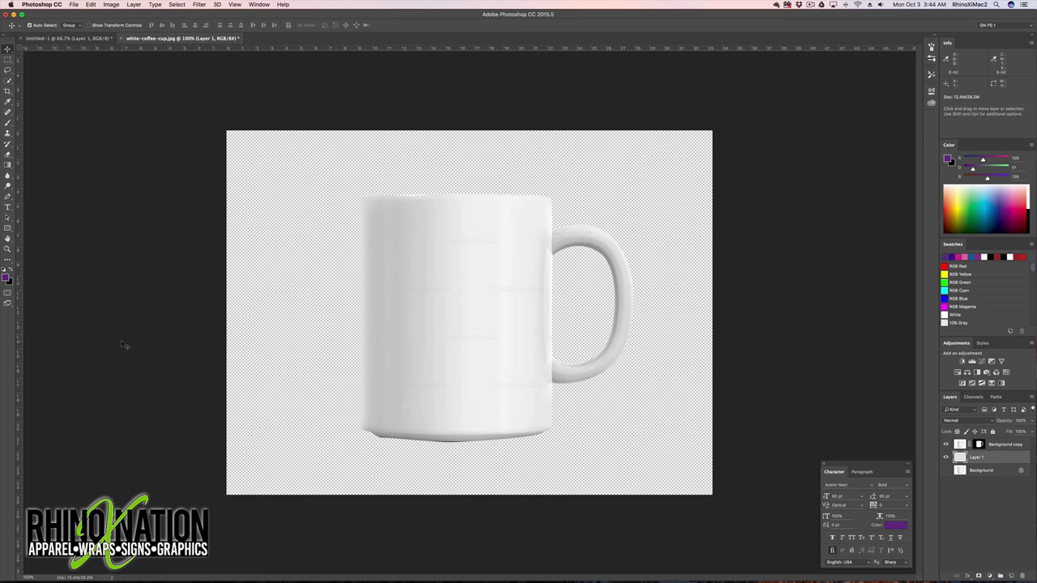
Fill Layer 1 with black and shift the masked mug to the right.
key(super+BackSpace)
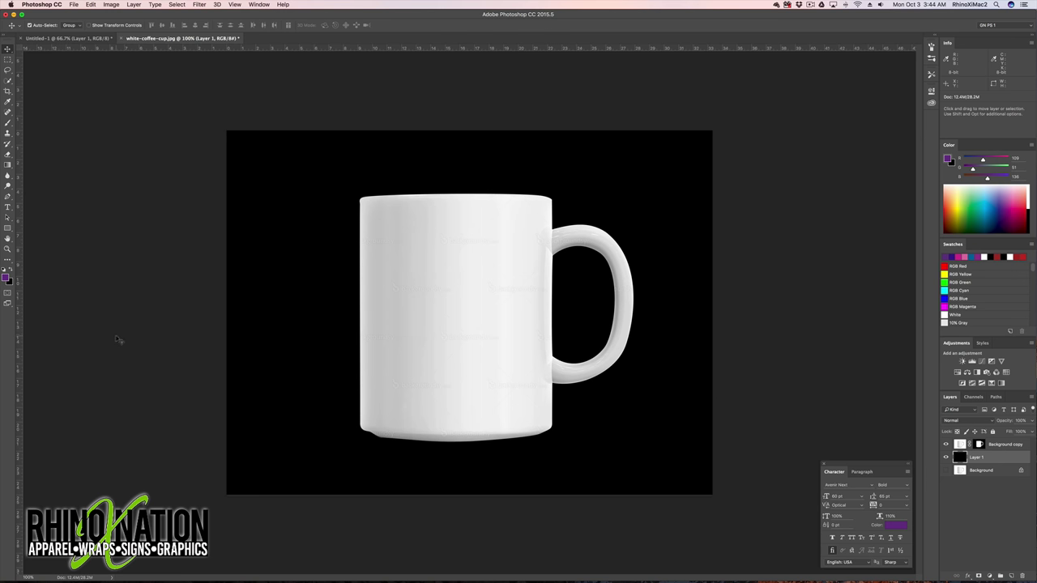
drag(465, 341, 609, 339)
key(Right)
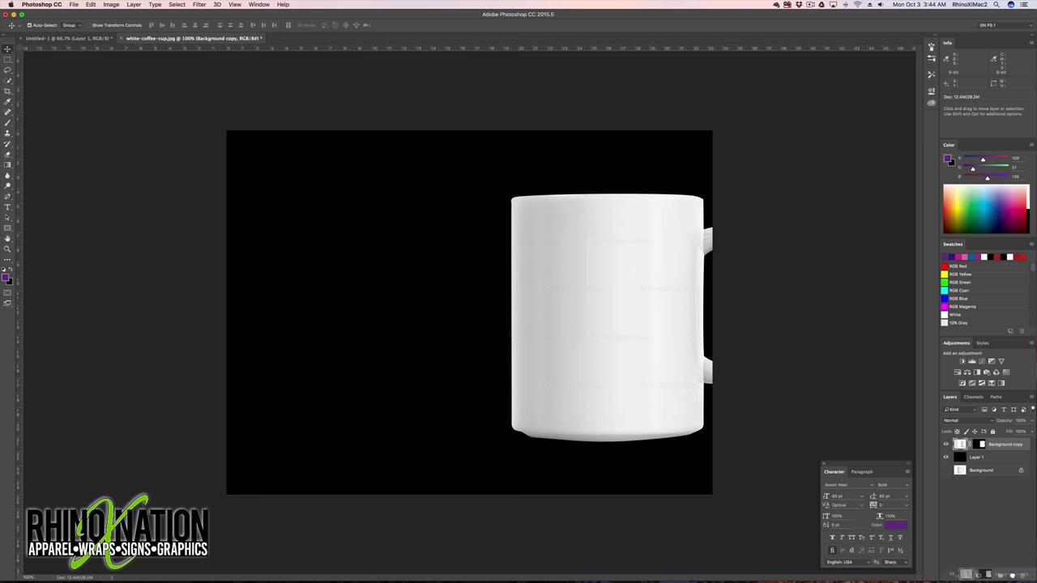
Duplicate the masked mug layer, move the copy left and flip it horizontally.
drag(1012, 575, 1012, 575)
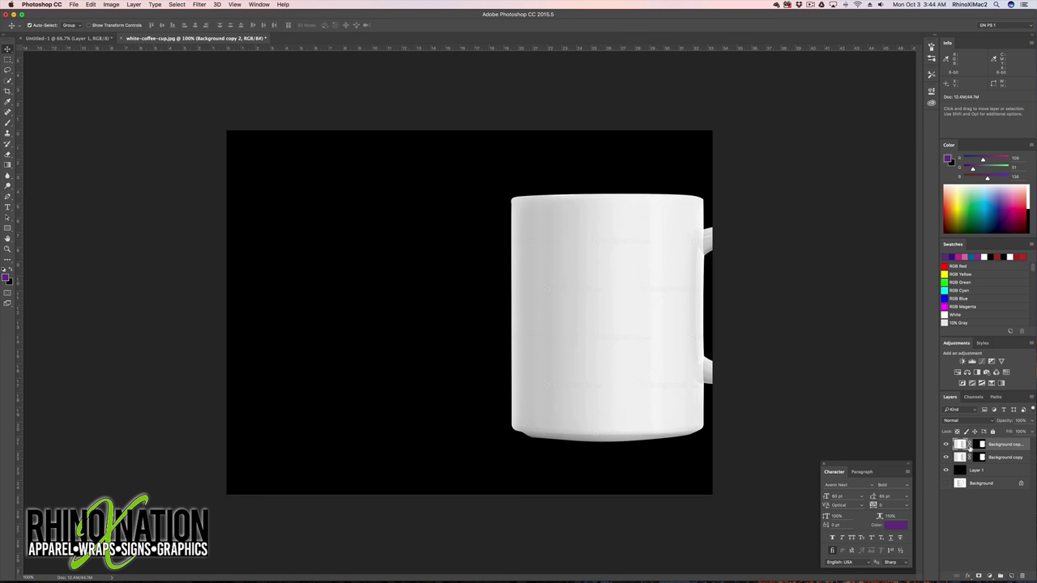
drag(634, 354, 447, 383)
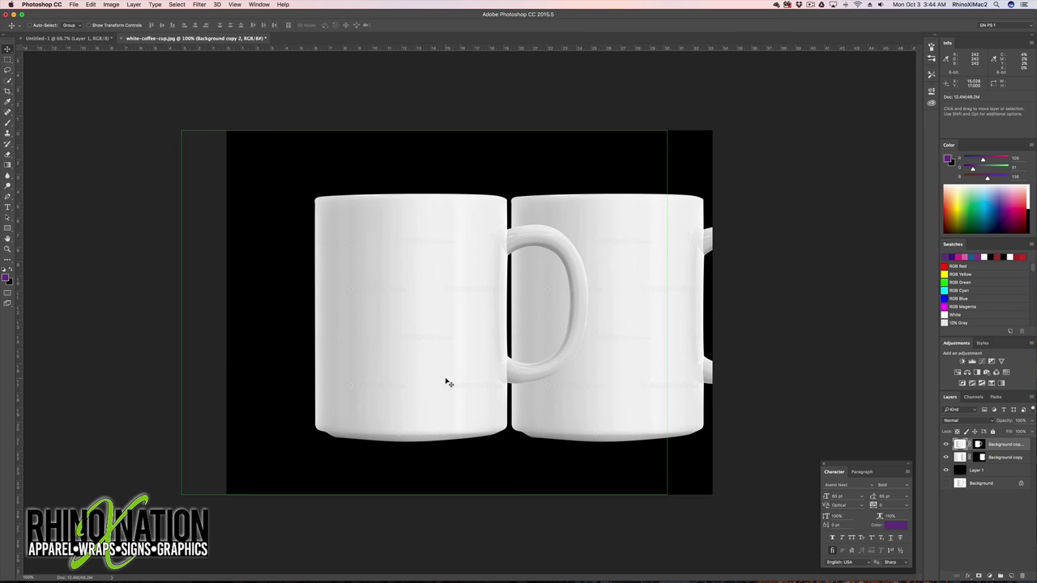
key(super+t)
right_click(445, 380)
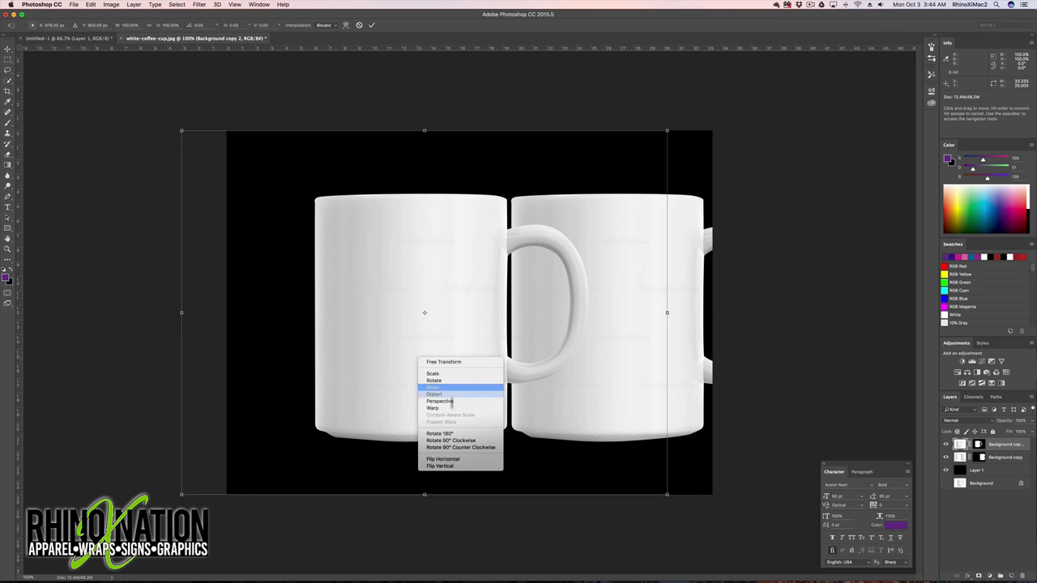
click(448, 459)
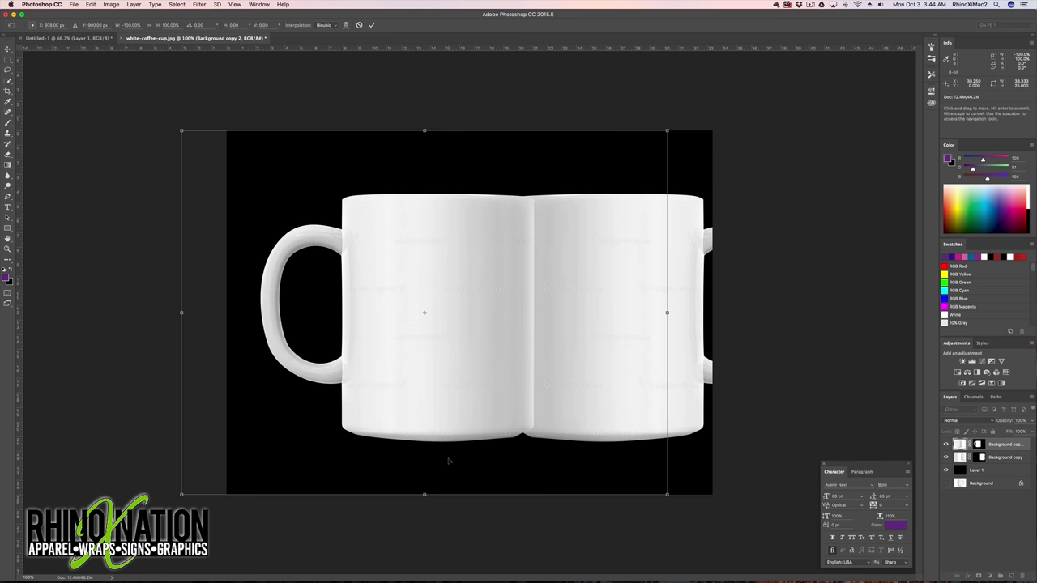
key(Return)
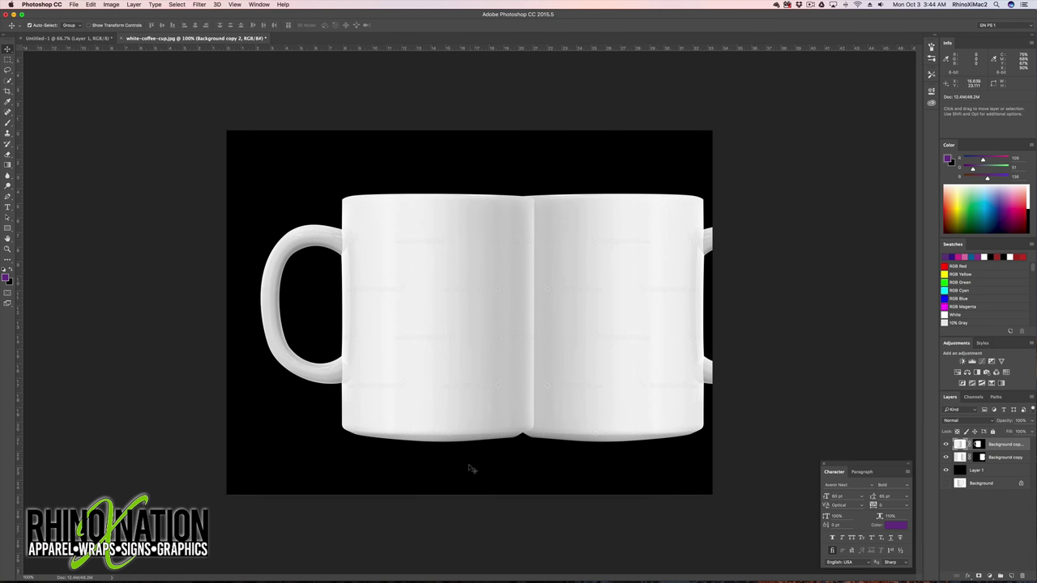
Shift the mugs left so the two bodies meet at the canvas centre.
mouse_move(483, 411)
mouse_down()
mouse_move(455, 414)
mouse_move(465, 413)
mouse_up()
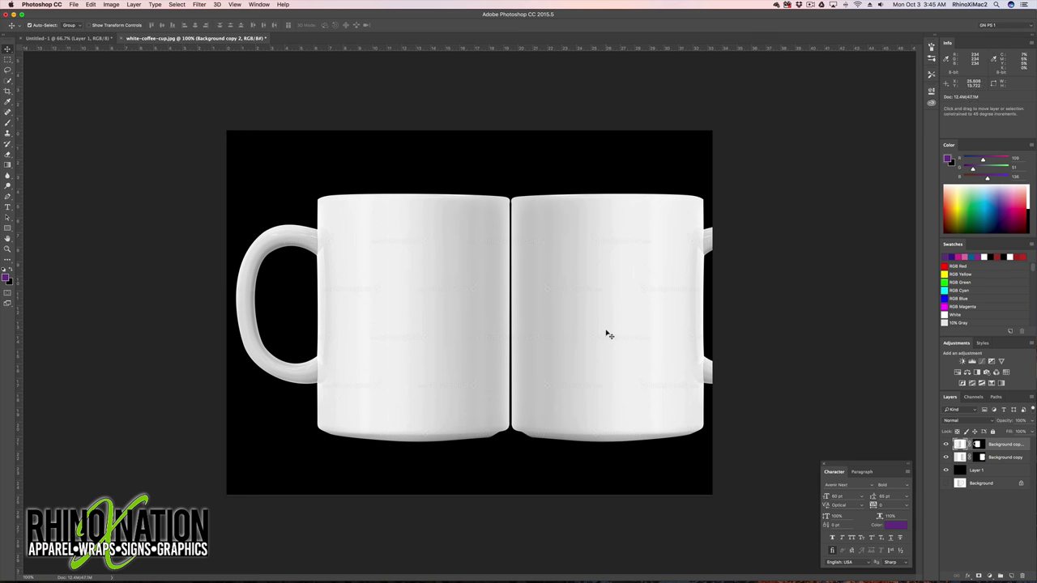
shift+click(631, 338)
drag(632, 338, 589, 337)
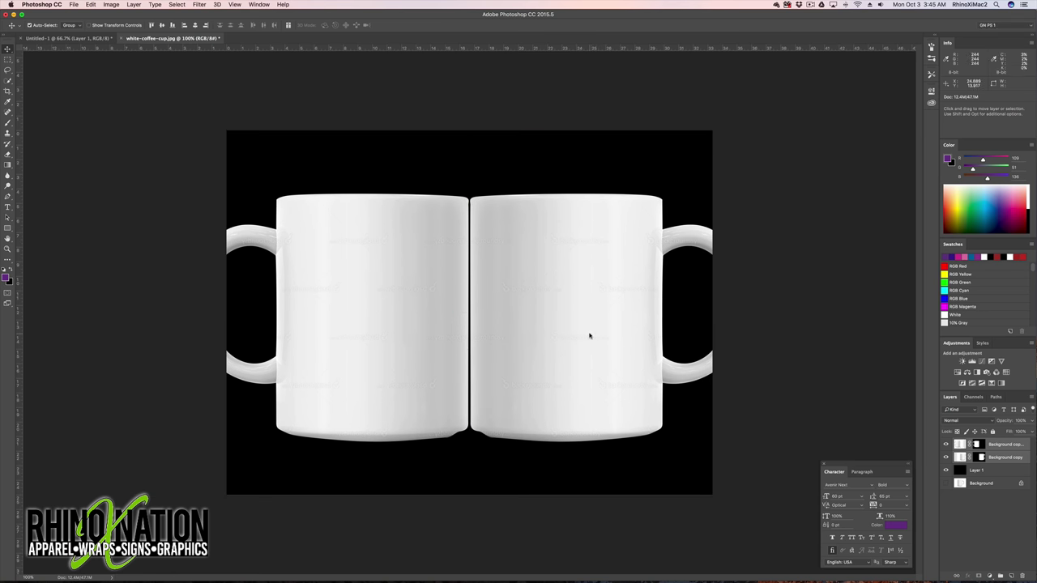
Widen the canvas to 40 inches via Canvas Size.
click(111, 4)
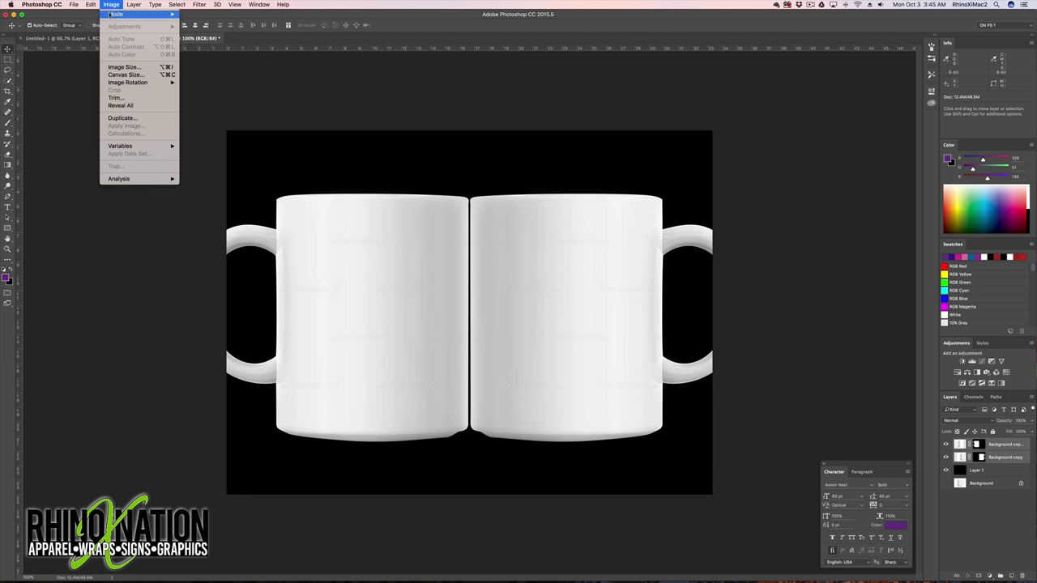
click(125, 75)
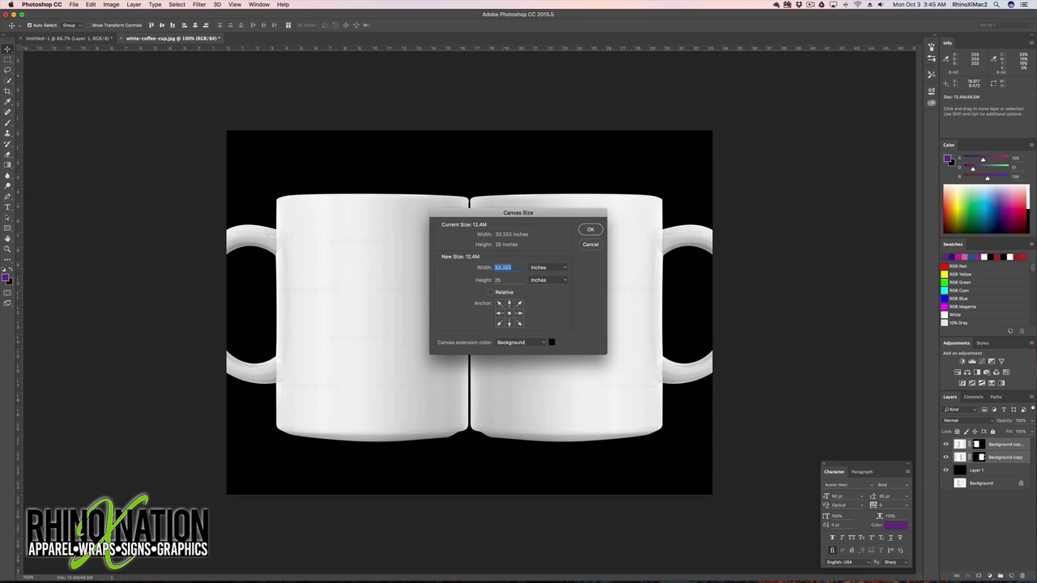
text(40)
click(590, 229)
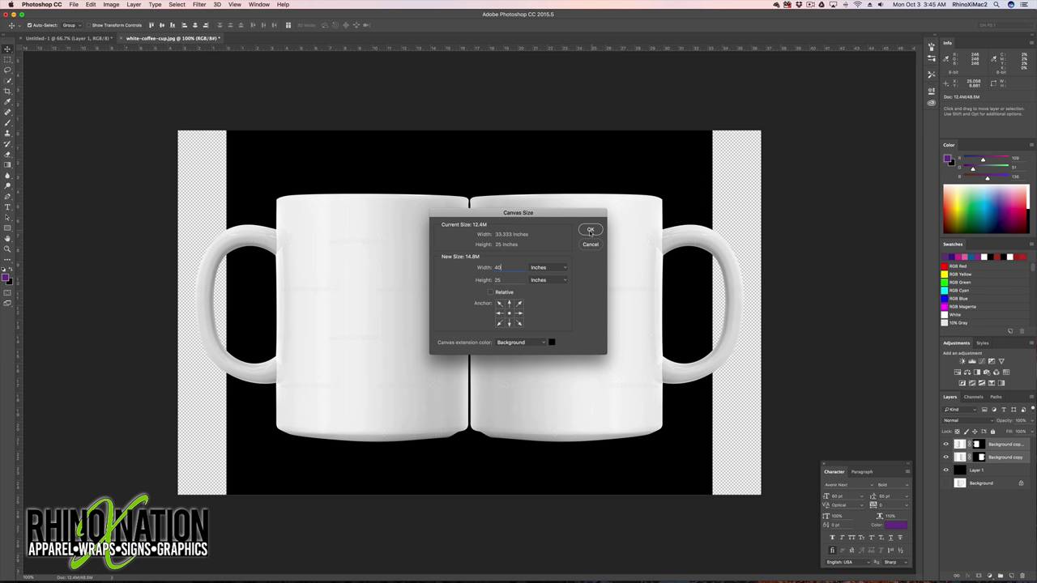
Fill Layer 1 with black to cover the new side strips.
click(974, 468)
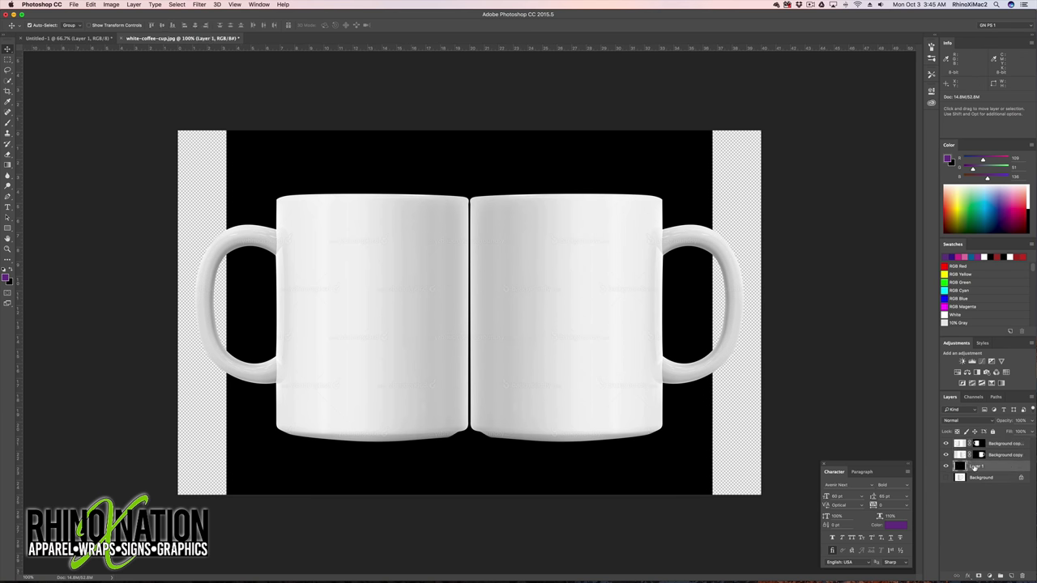
key(super+BackSpace)
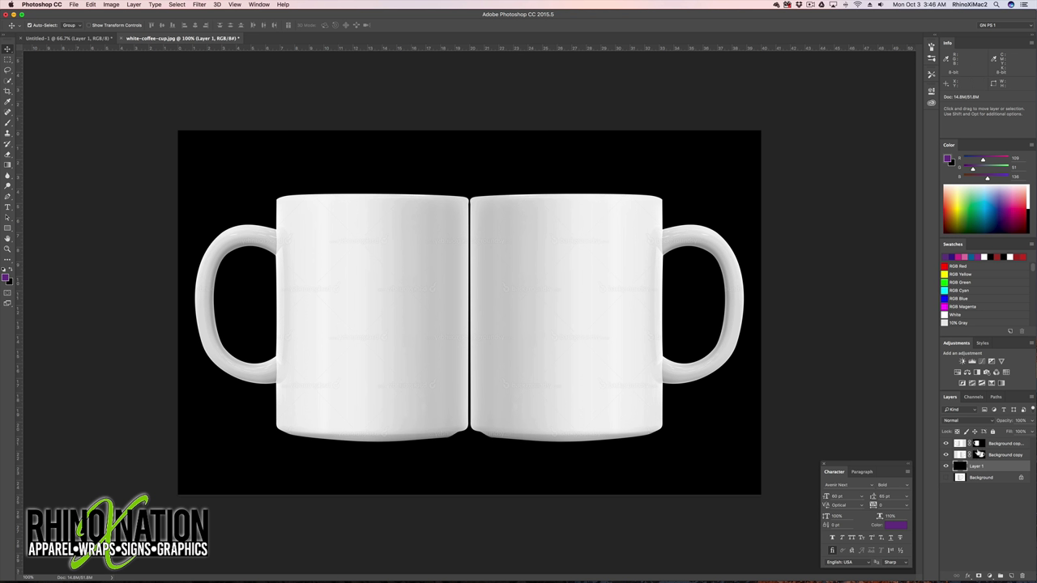
click(961, 444)
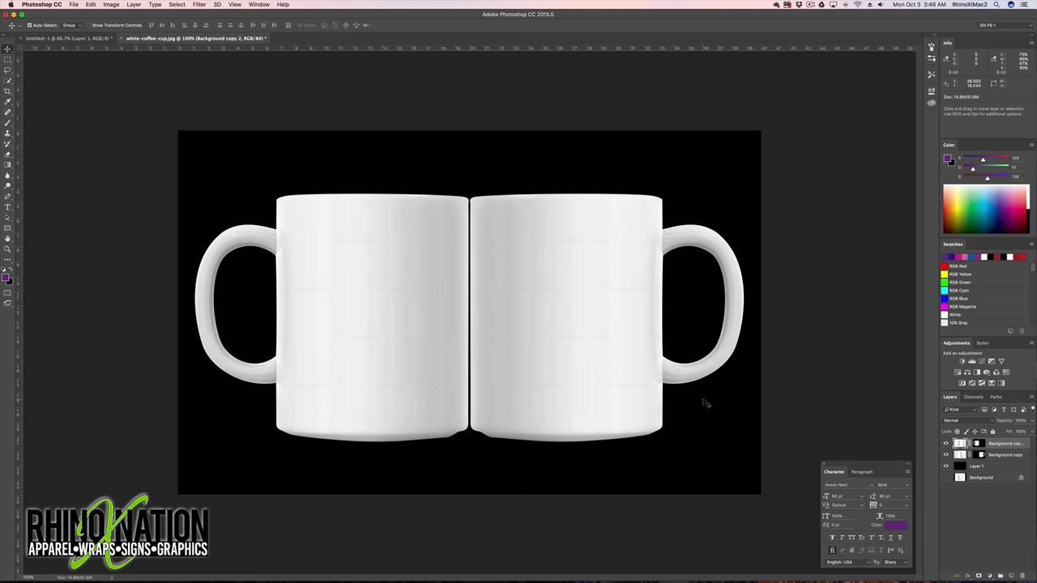
Draw a rectangle over the left mug's face and give it a magenta fill.
click(8, 228)
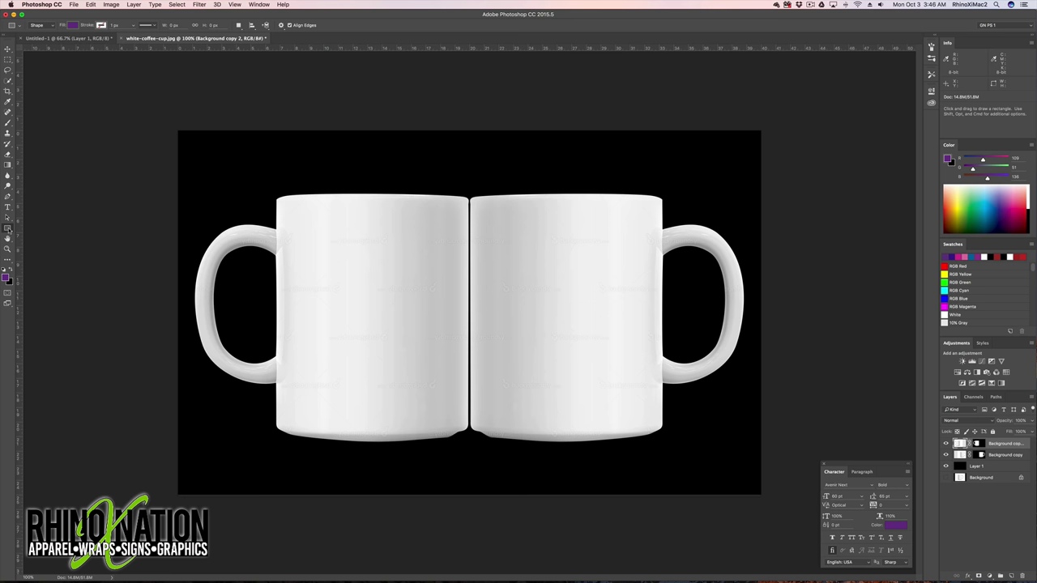
drag(279, 210, 467, 423)
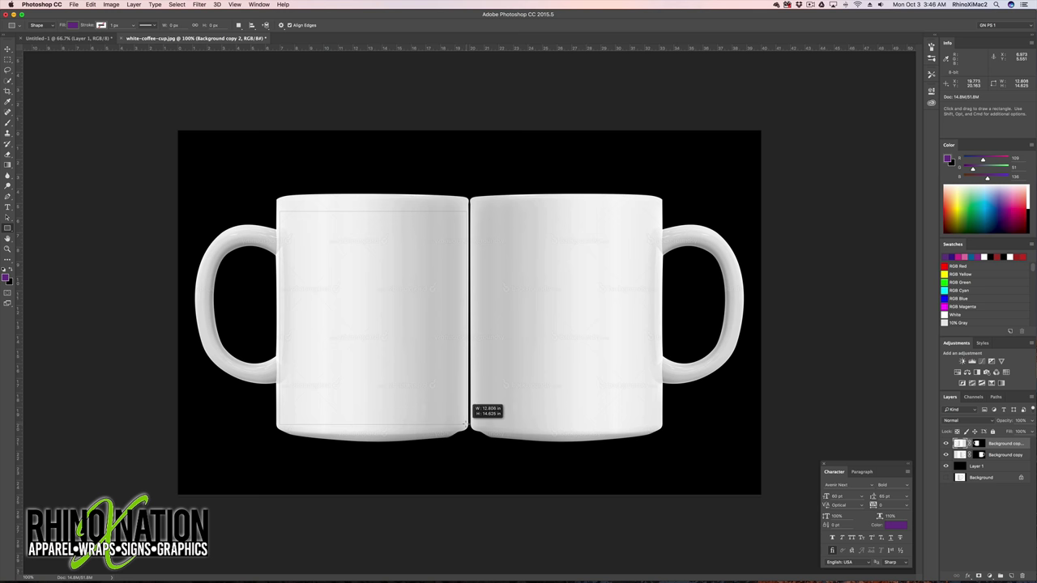
drag(467, 422, 467, 423)
click(668, 138)
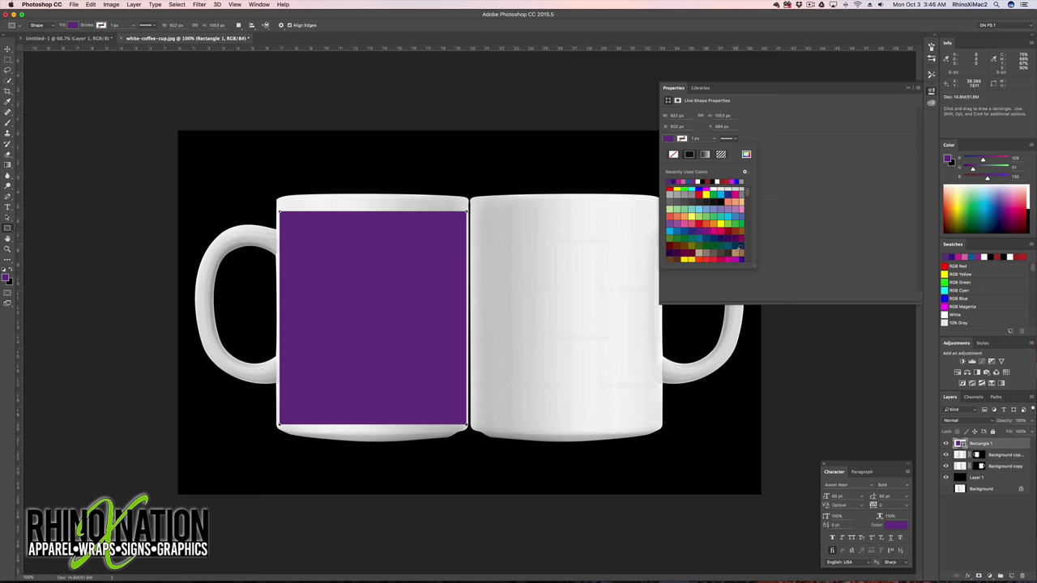
click(740, 194)
Resize the magenta rectangle to reach the mugs' seam and the mug rim.
key(v)
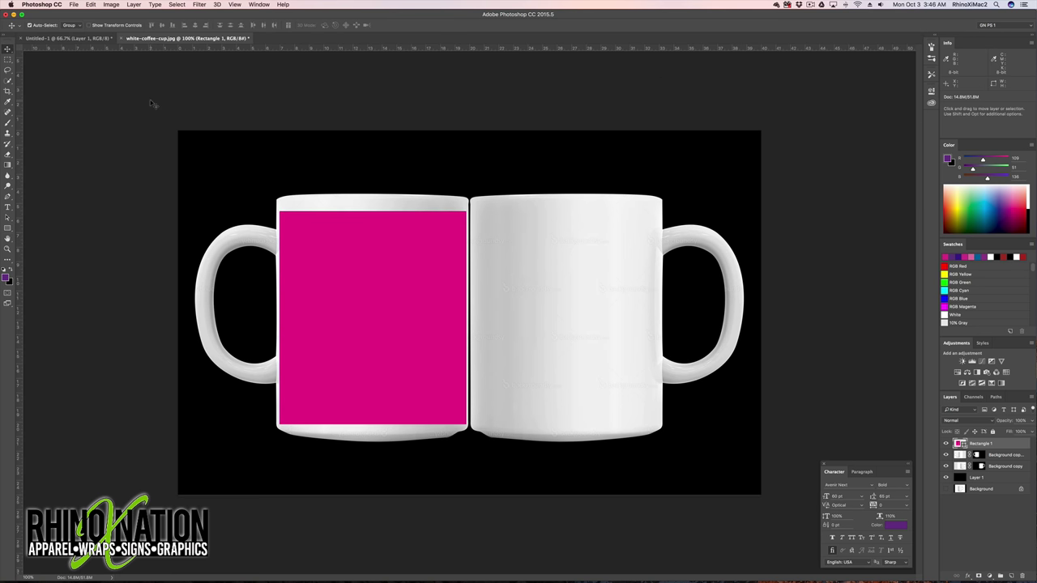
key(super+t)
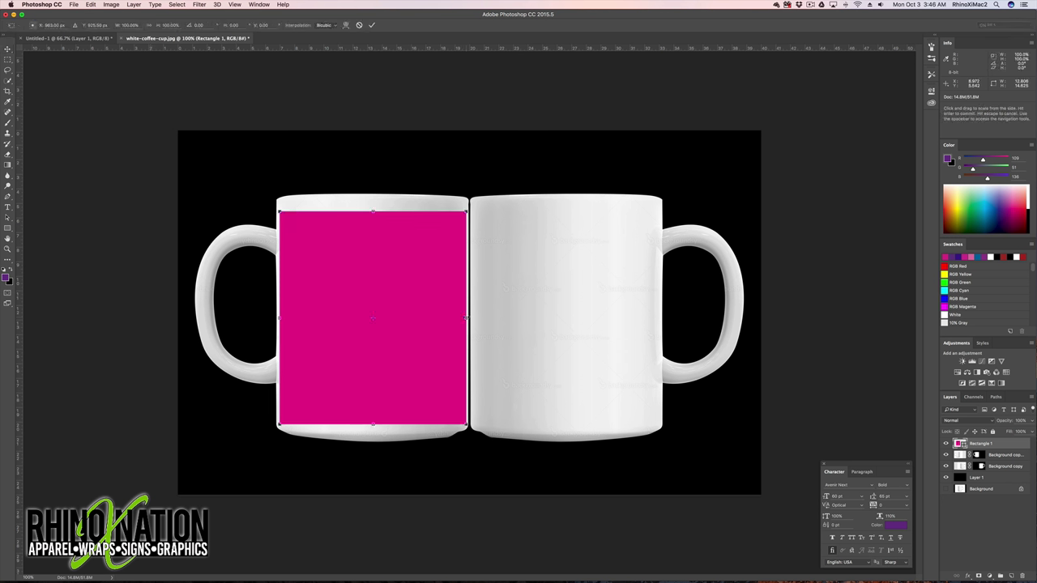
drag(467, 318, 469, 318)
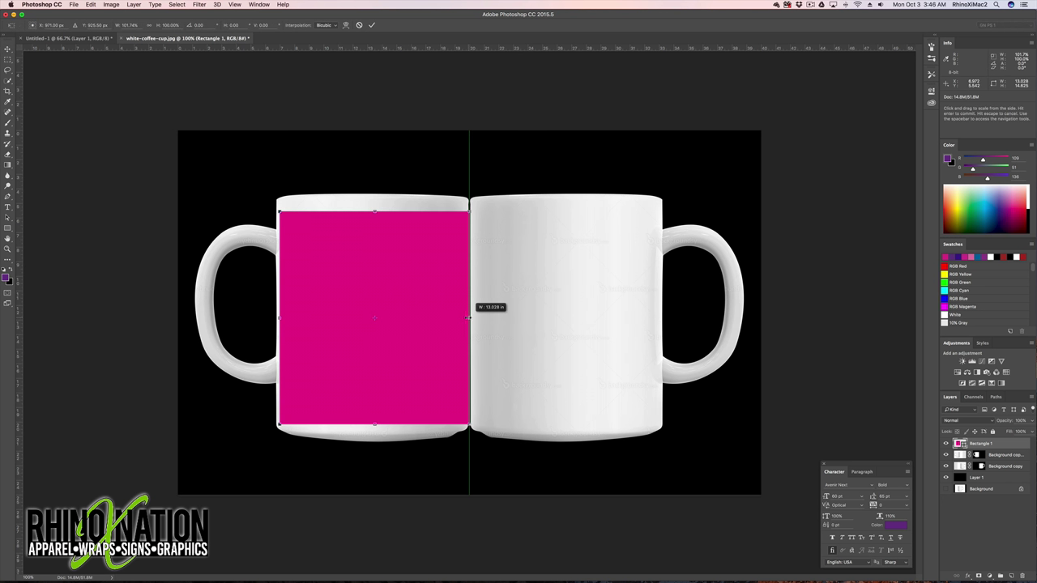
drag(375, 211, 375, 205)
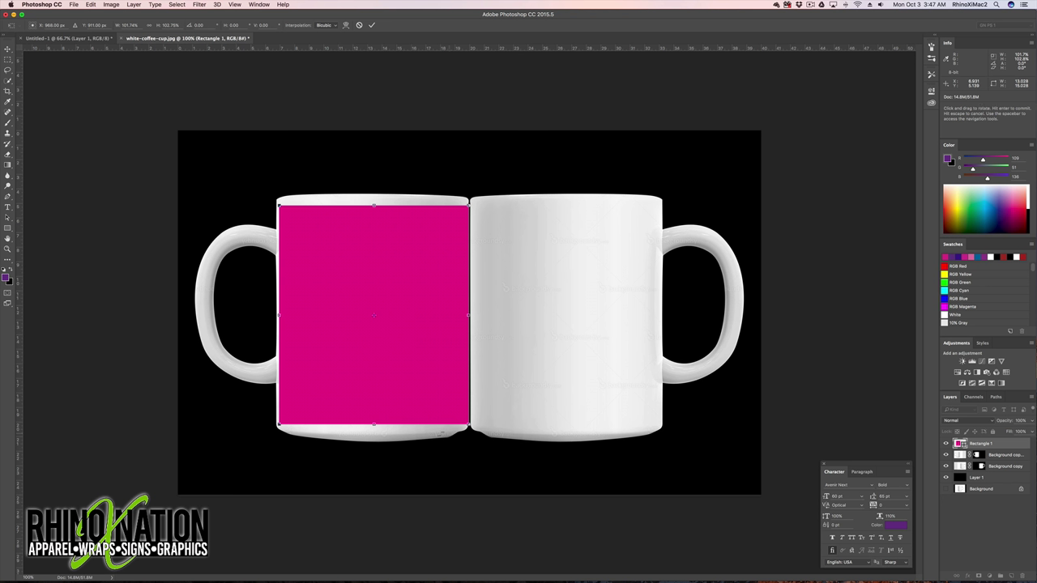
Duplicate Rectangle 1 and move the copy over the right mug's face.
key(Return)
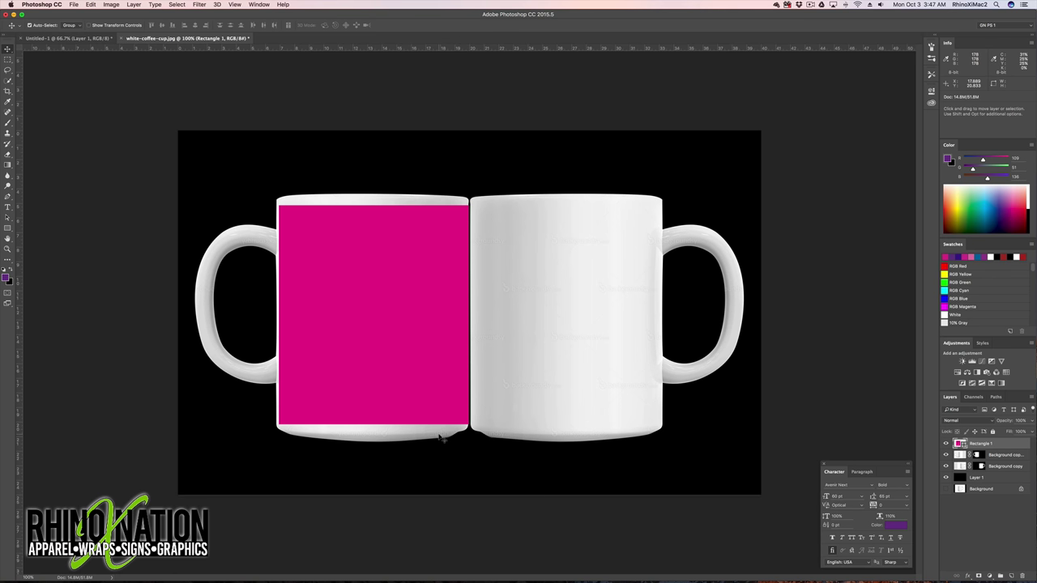
drag(977, 445, 1011, 576)
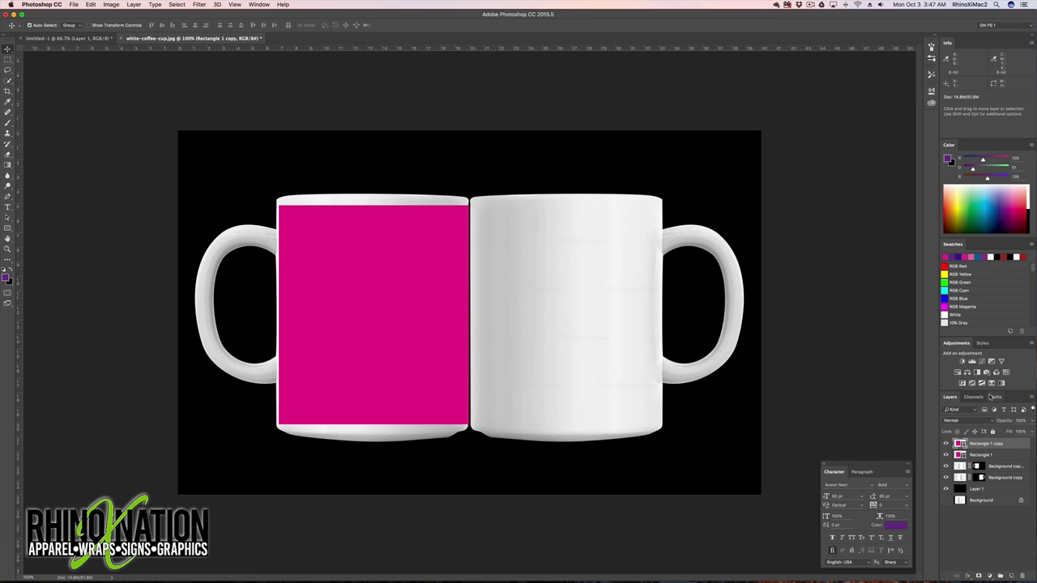
drag(374, 315, 555, 326)
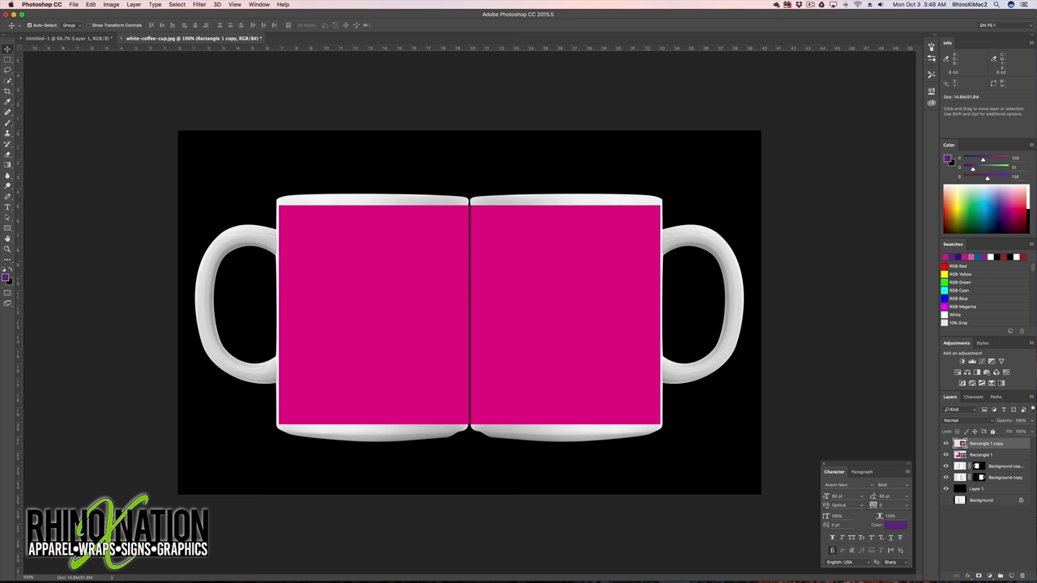
Convert Rectangle 1 and Rectangle 1 copy into smart objects.
click(974, 454)
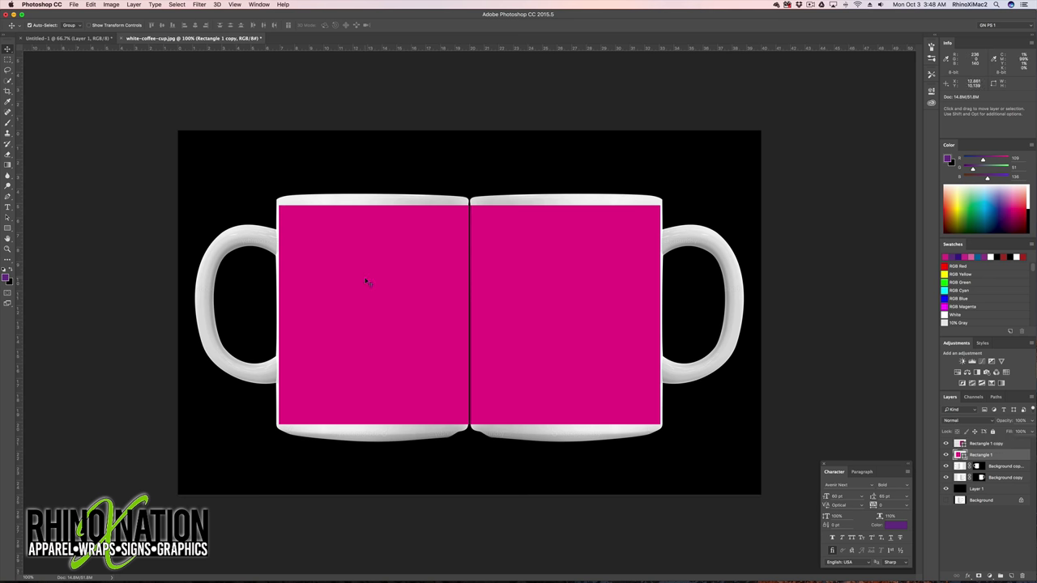
right_click(985, 455)
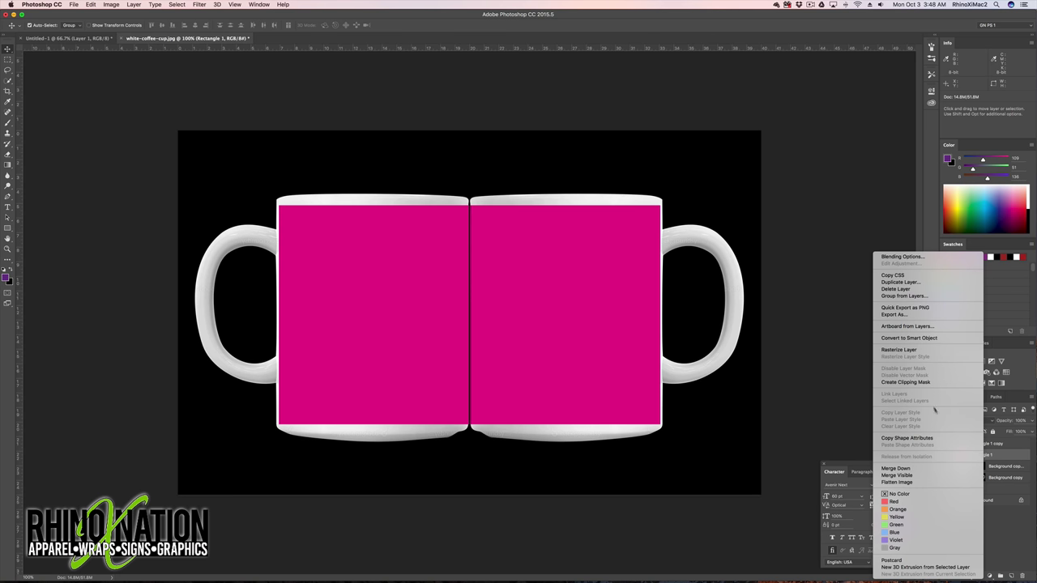
click(919, 339)
click(984, 444)
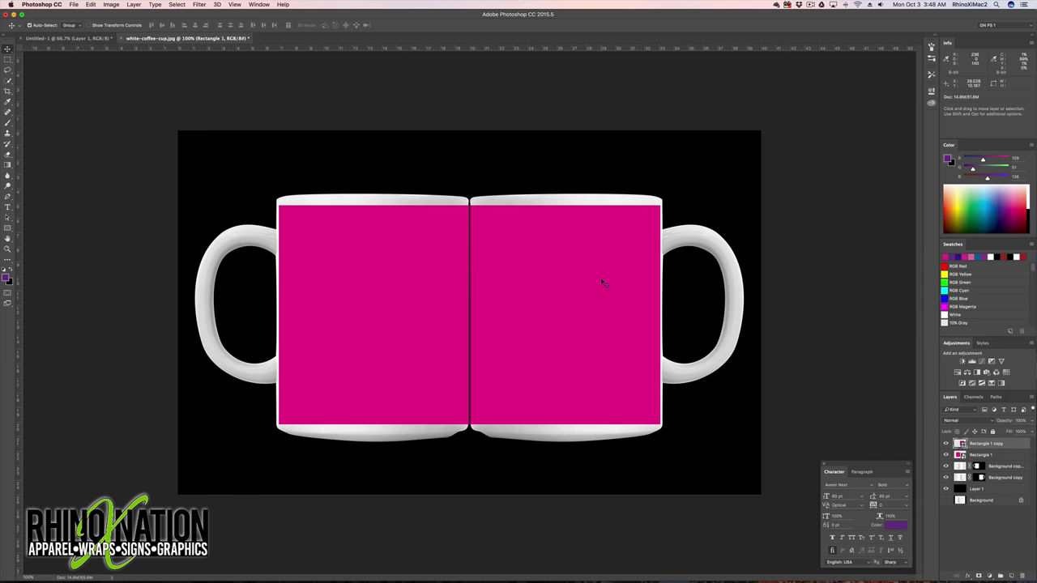
right_click(987, 444)
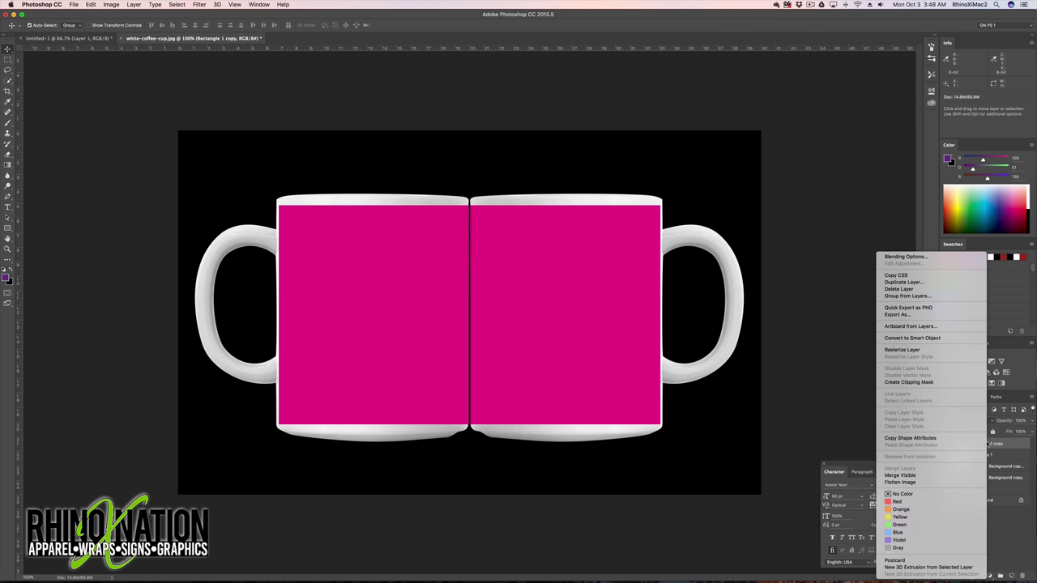
click(919, 338)
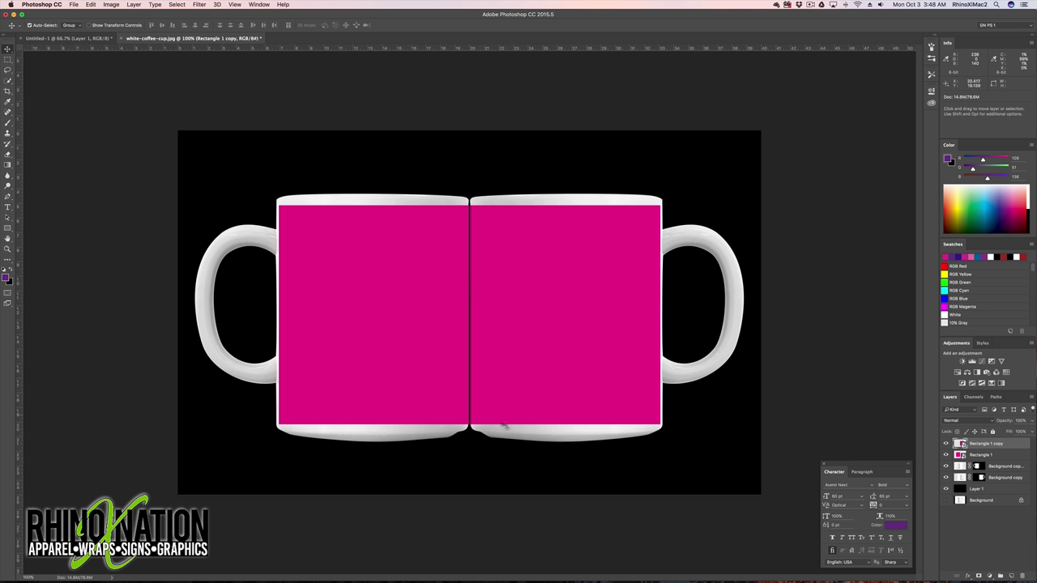
click(393, 265)
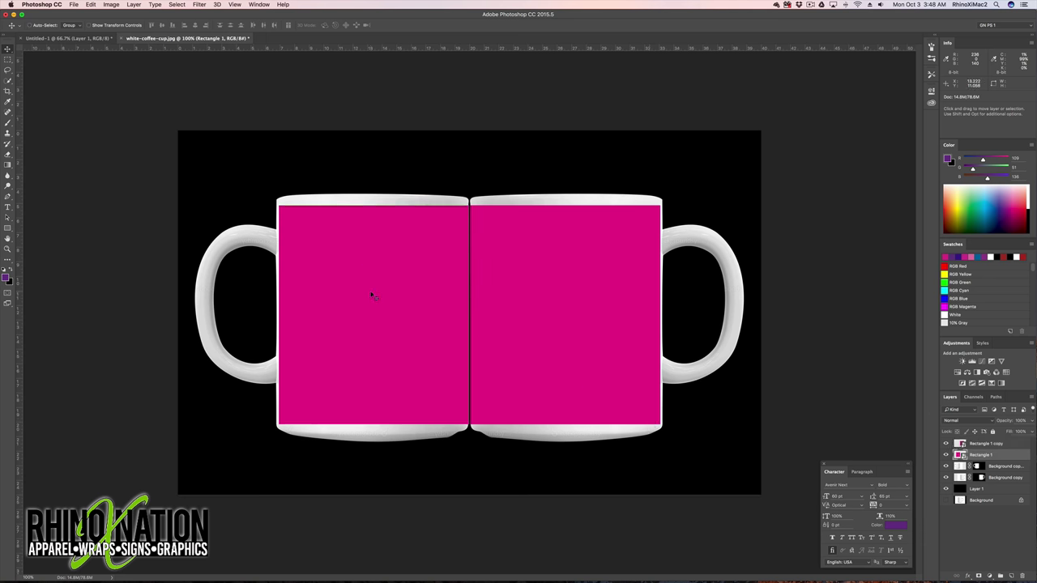
key(super+t)
Warp Rectangle 1 so its top and bottom edges curve with the left mug's rim and base.
right_click(374, 293)
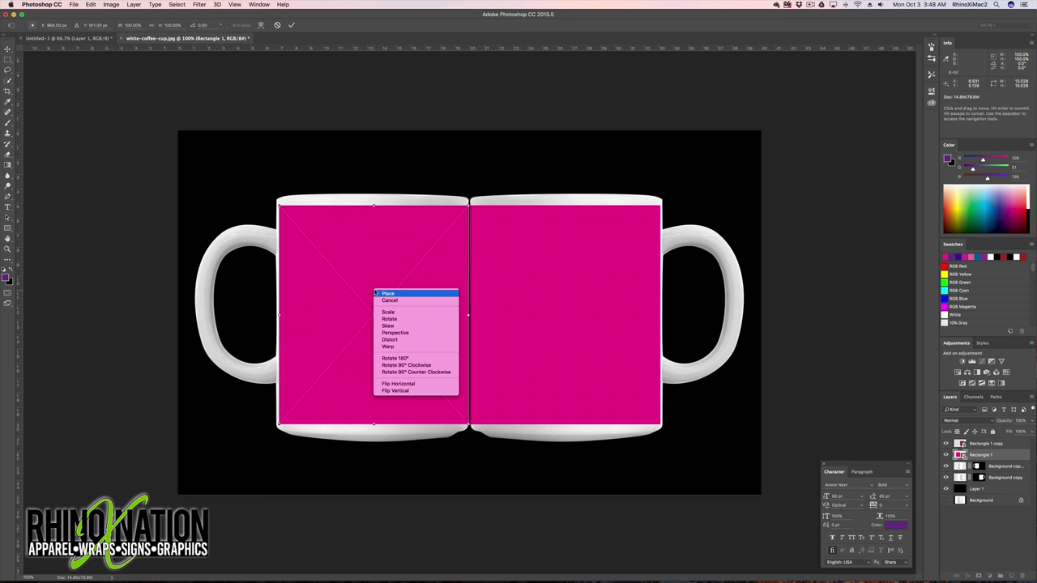
click(391, 347)
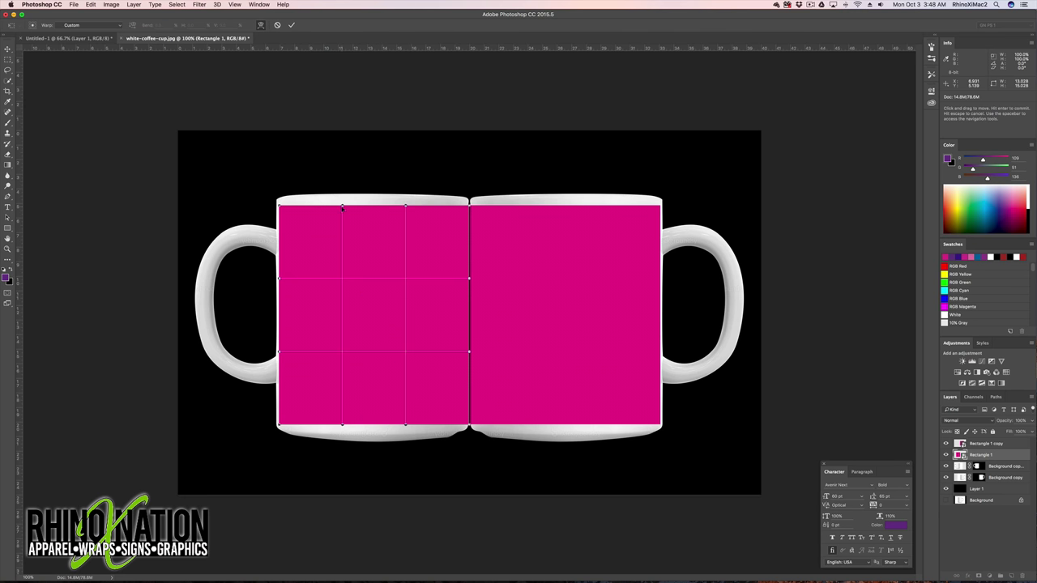
drag(342, 208, 345, 199)
drag(406, 206, 408, 201)
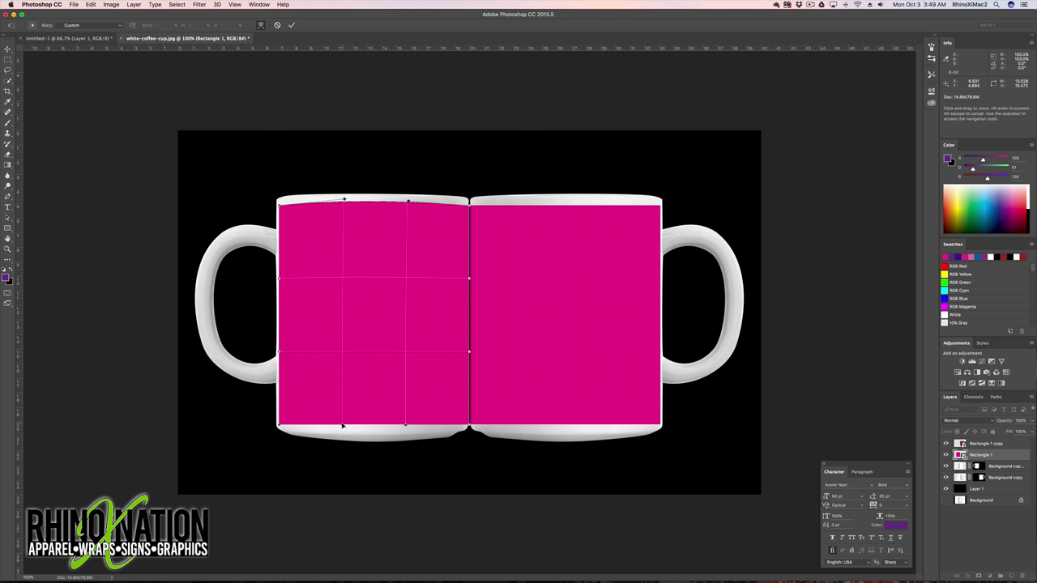
drag(342, 426, 341, 434)
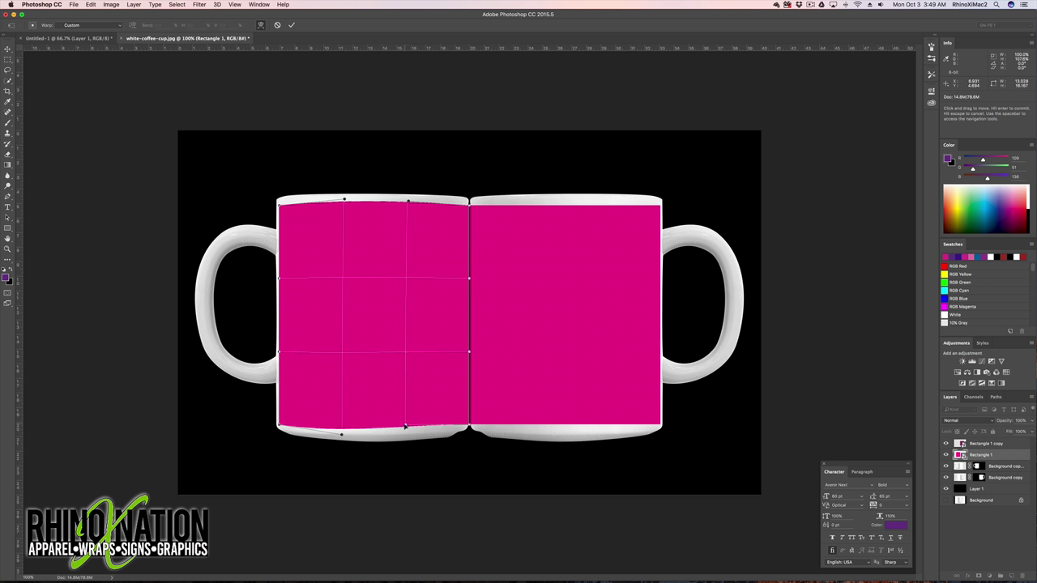
drag(405, 426, 406, 431)
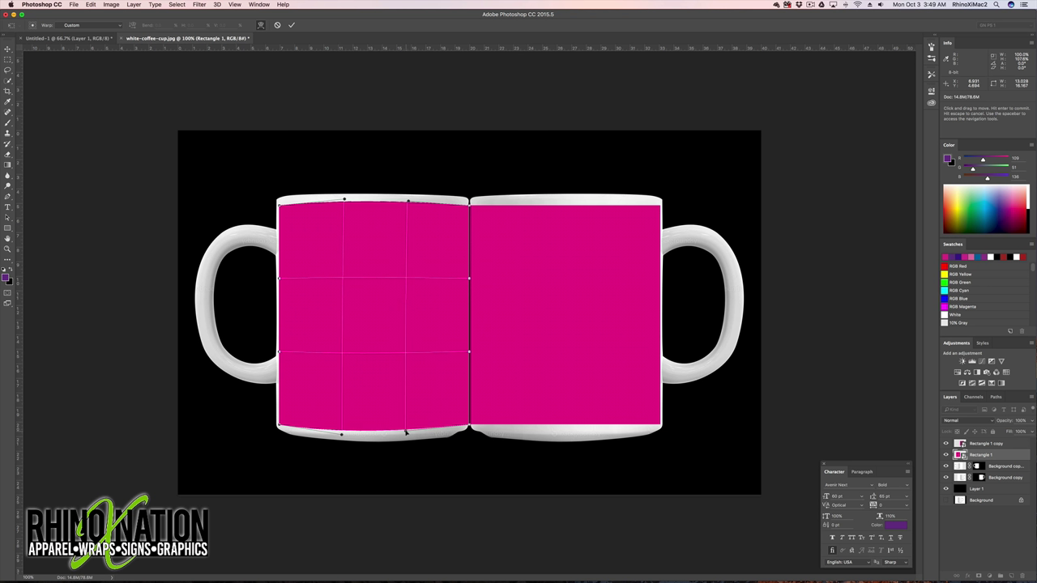
drag(341, 436, 342, 433)
drag(398, 297, 373, 316)
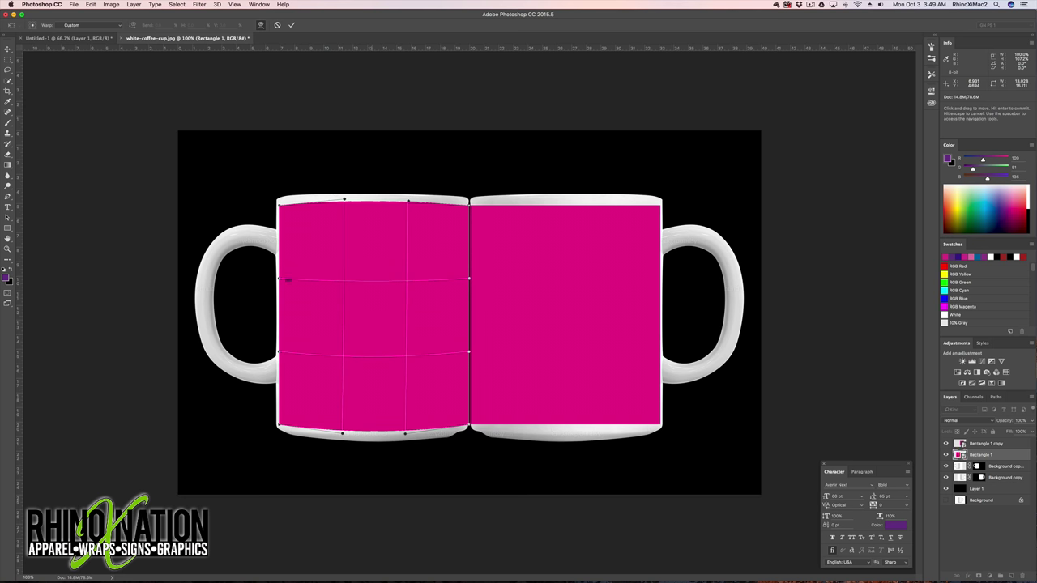
mouse_move(368, 335)
mouse_down()
mouse_move(366, 343)
mouse_move(366, 332)
mouse_up()
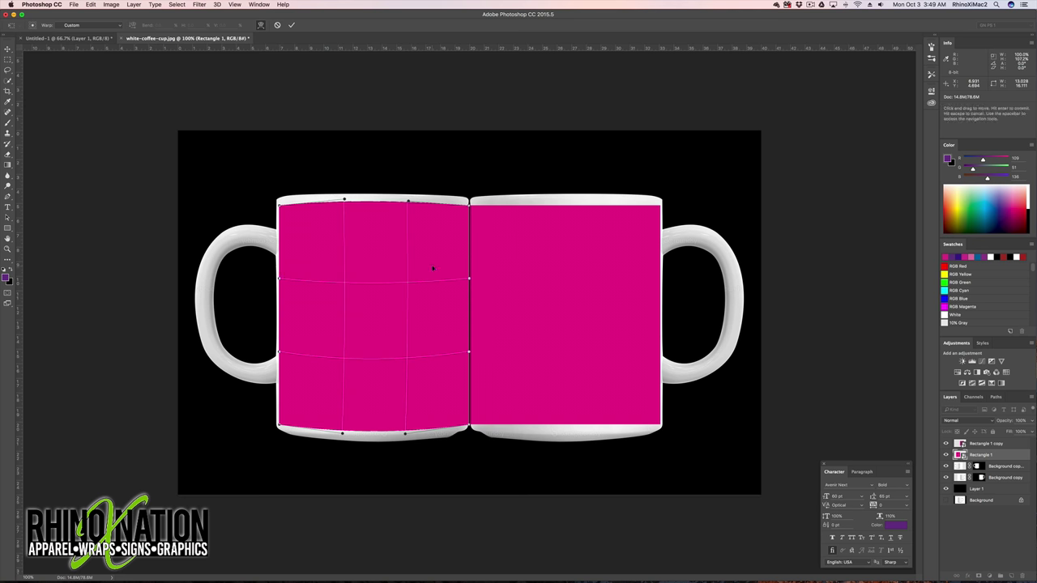
key(Return)
click(588, 358)
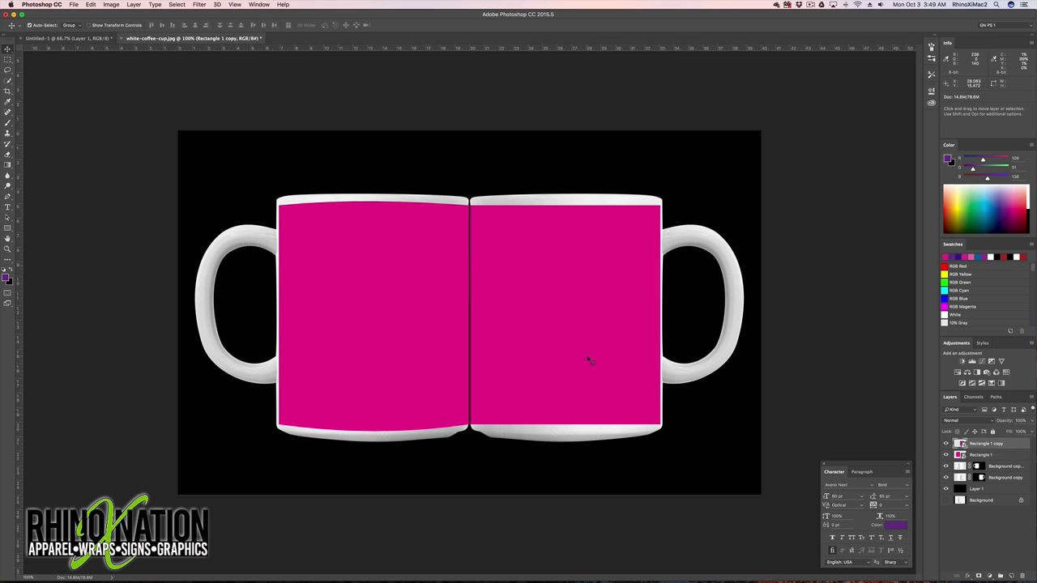
Warp Rectangle 1 copy, arching its top edge up and bowing its bottom edge down.
key(ctrl+t)
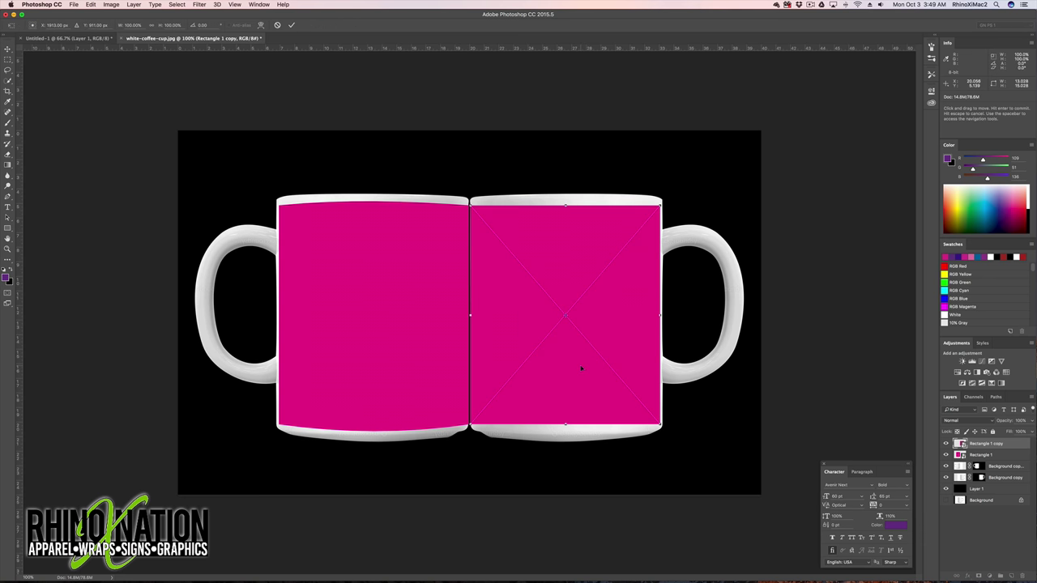
right_click(577, 316)
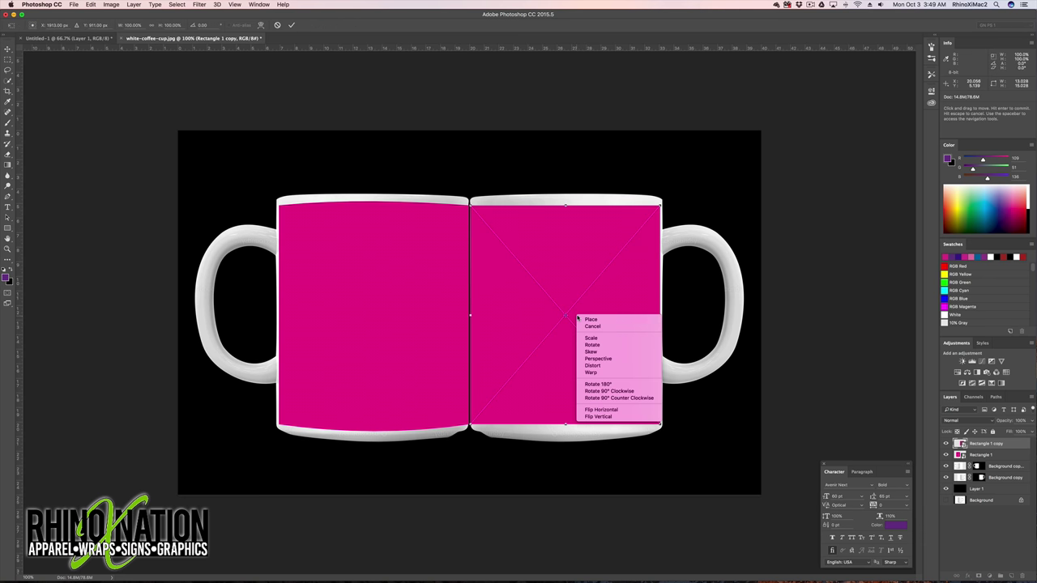
click(591, 372)
drag(534, 208, 534, 198)
drag(597, 207, 598, 199)
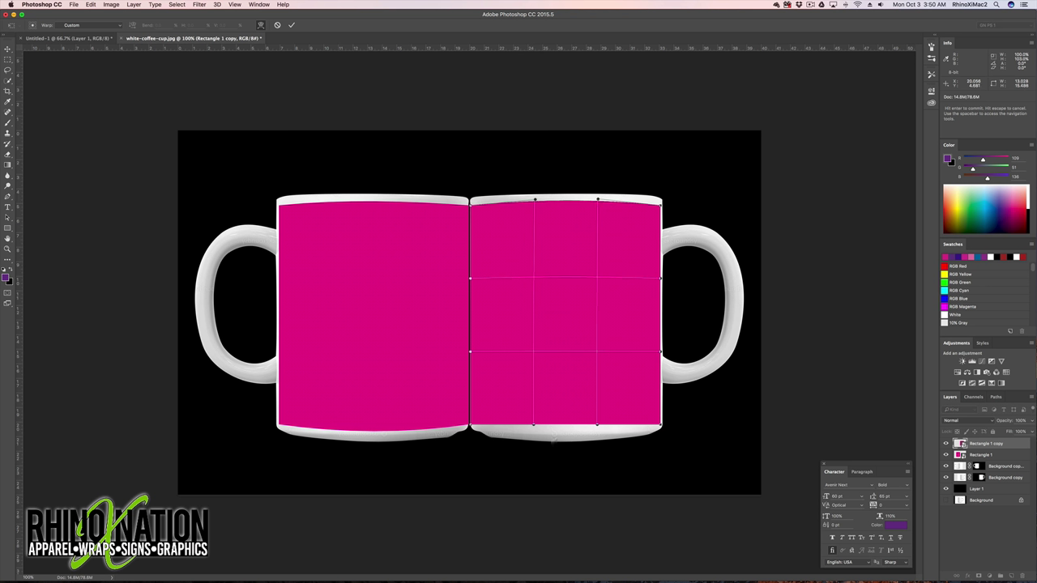
drag(534, 426, 532, 436)
drag(597, 426, 599, 435)
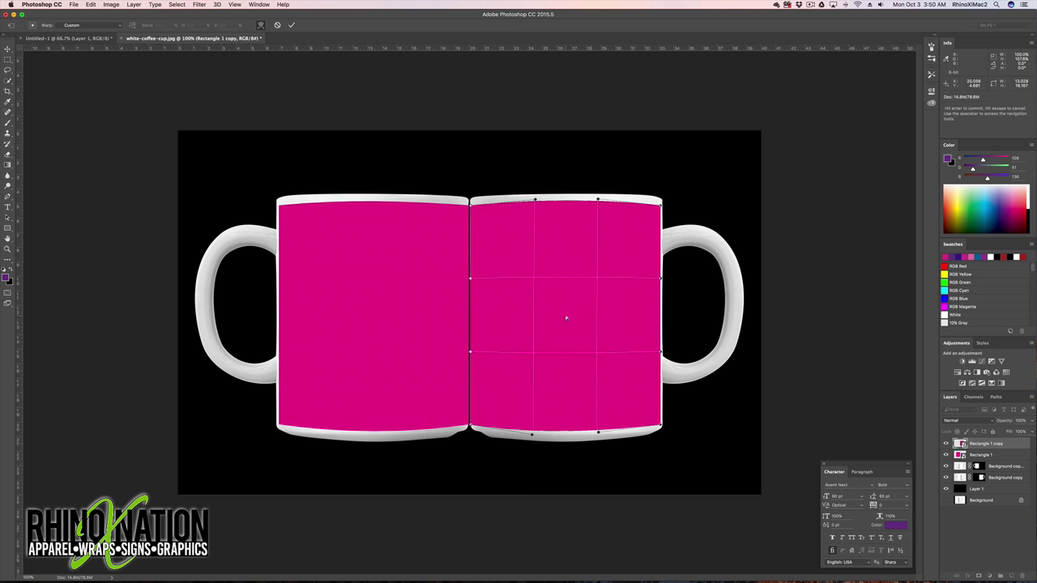
drag(566, 319, 566, 322)
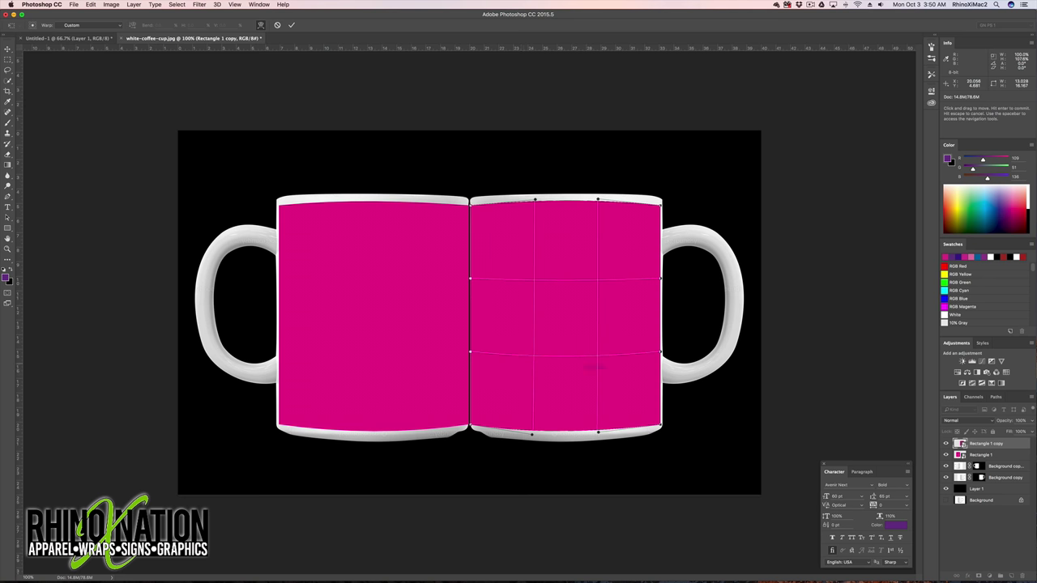
key(Return)
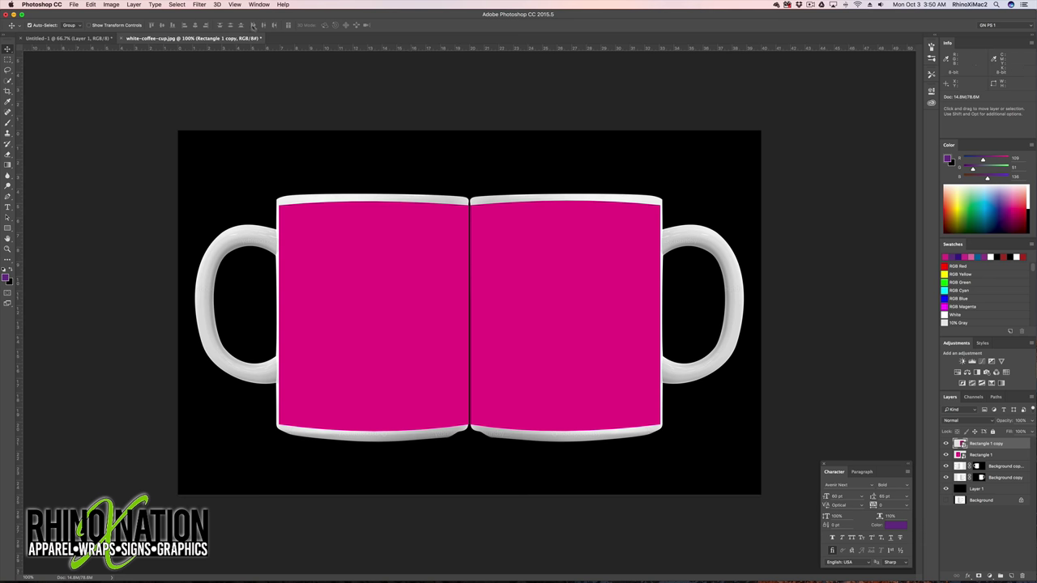
Save the mockup as 'mug template' PSD, accepting Maximize Compatibility.
click(73, 4)
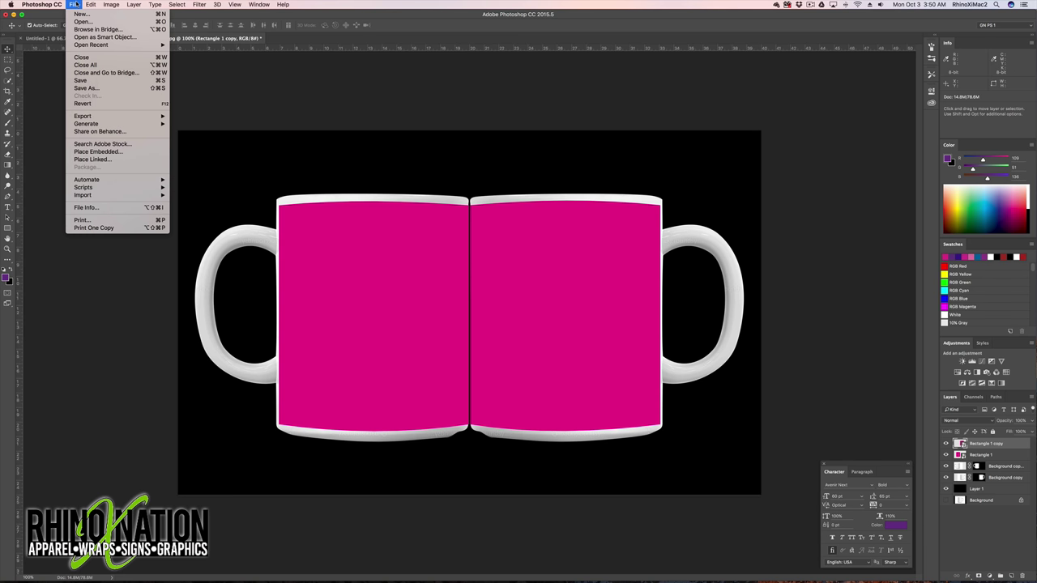
click(95, 88)
text(mug tem)
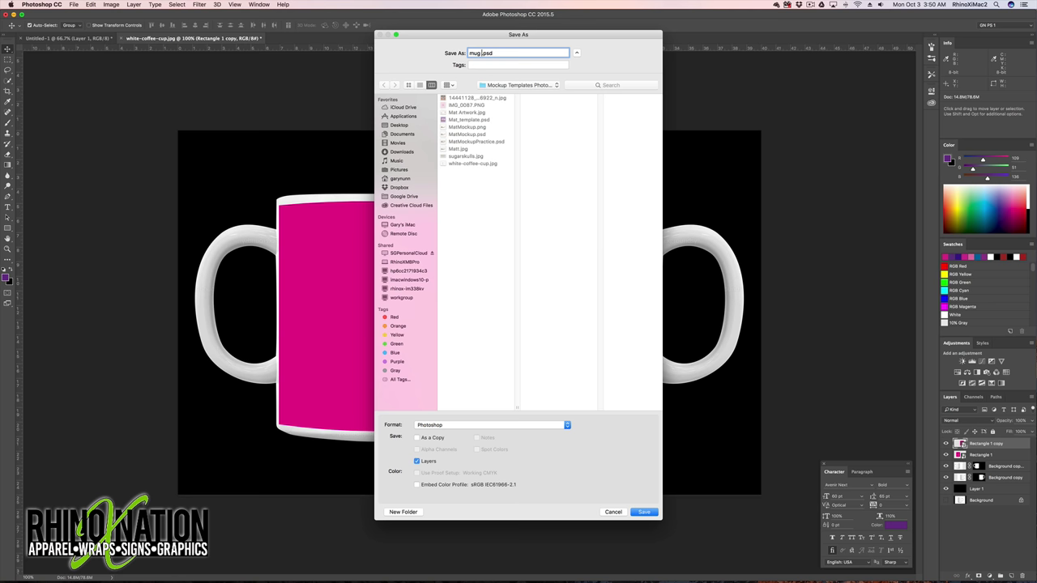
text(plate)
click(644, 512)
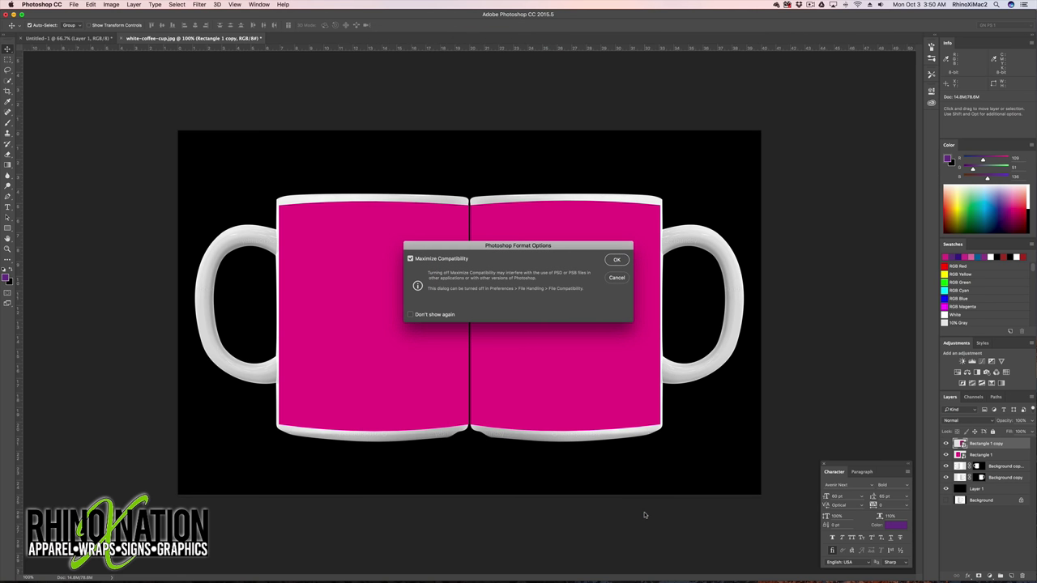
click(614, 260)
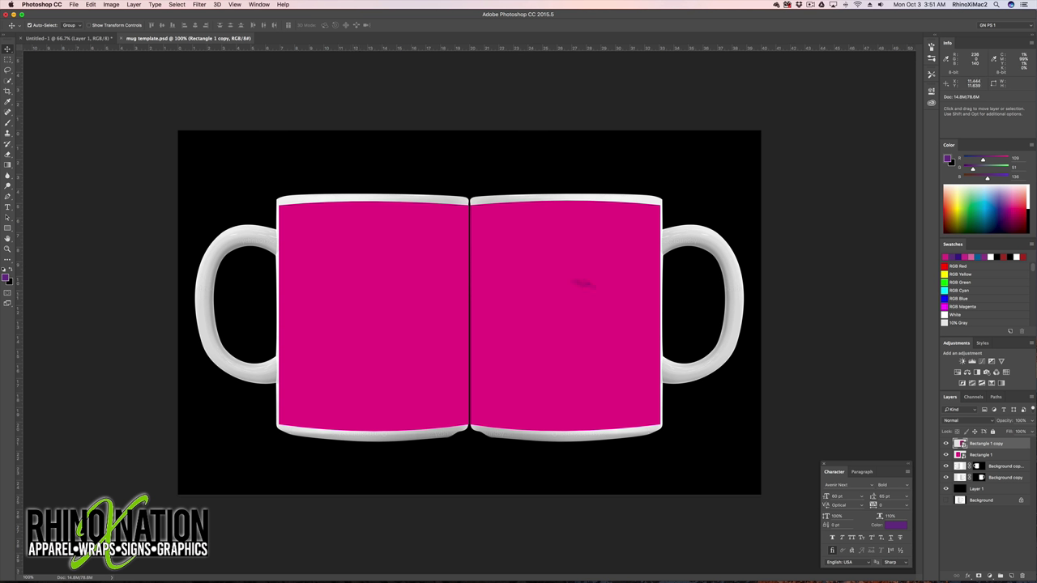
click(958, 457)
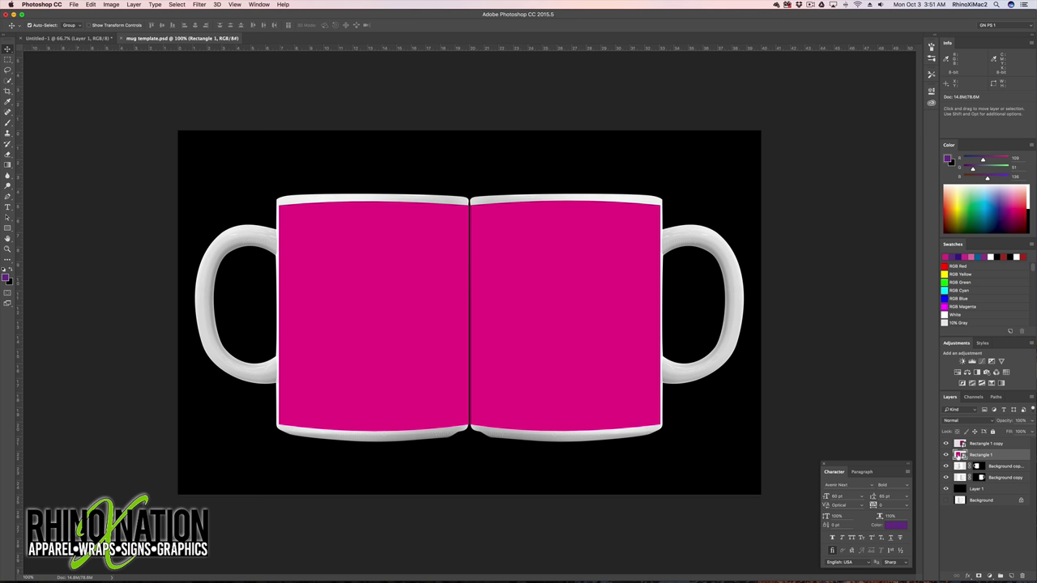
Open Rectangle 1's smart object contents, then open Mat Artwork.jpg alongside it.
double_click(960, 455)
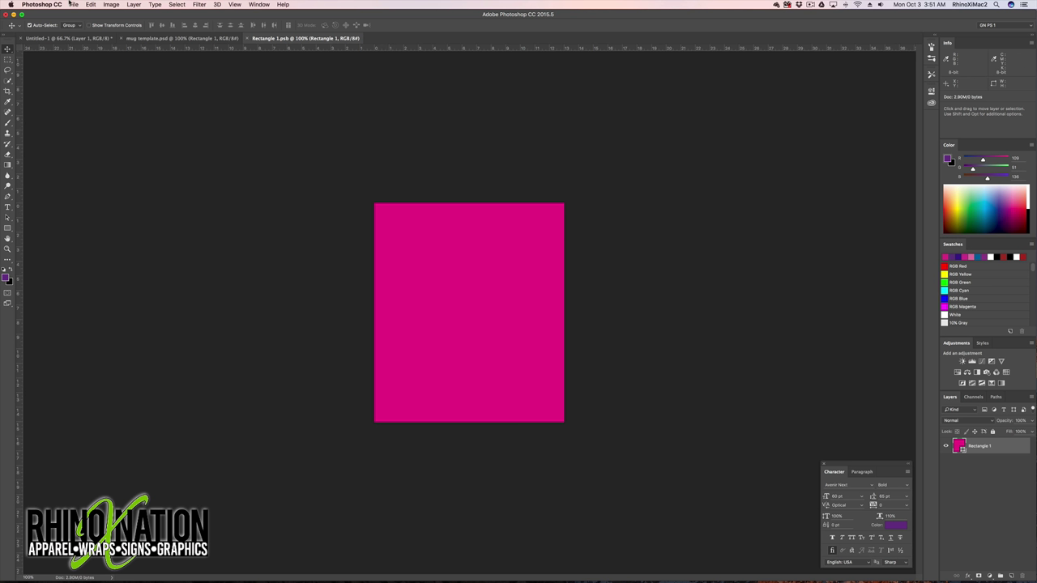
click(72, 4)
click(94, 28)
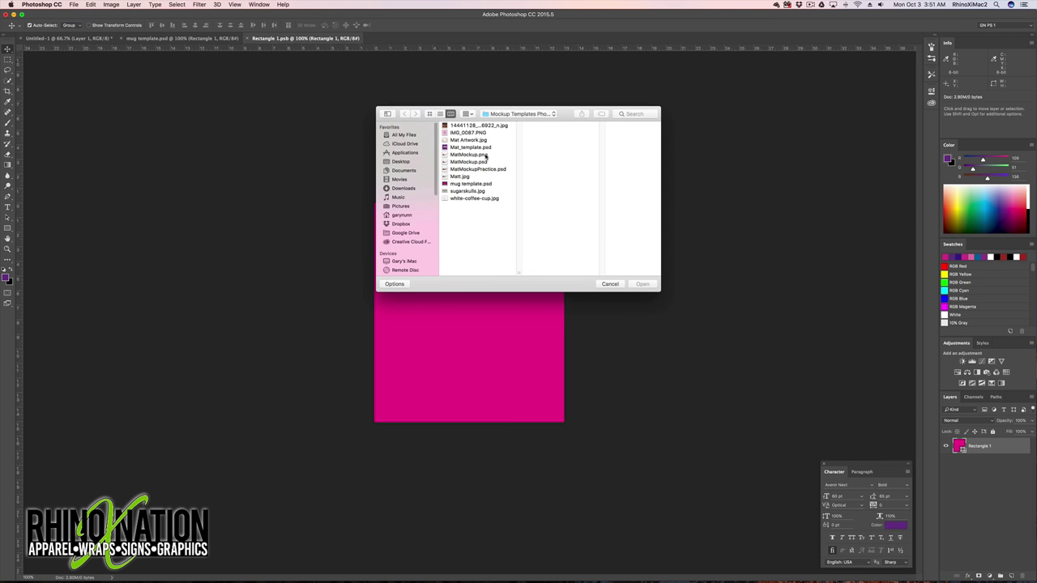
click(475, 142)
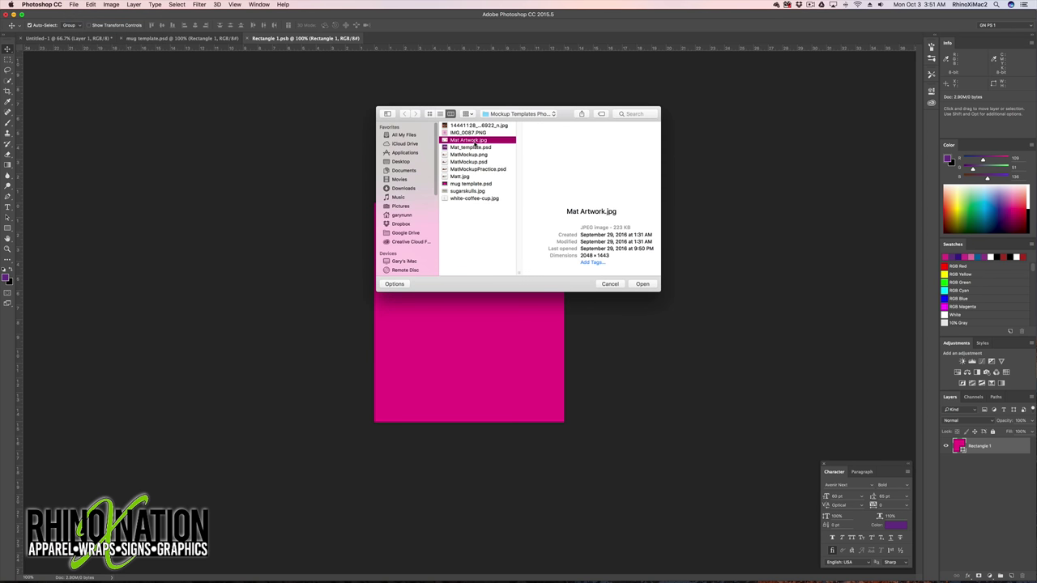
click(642, 285)
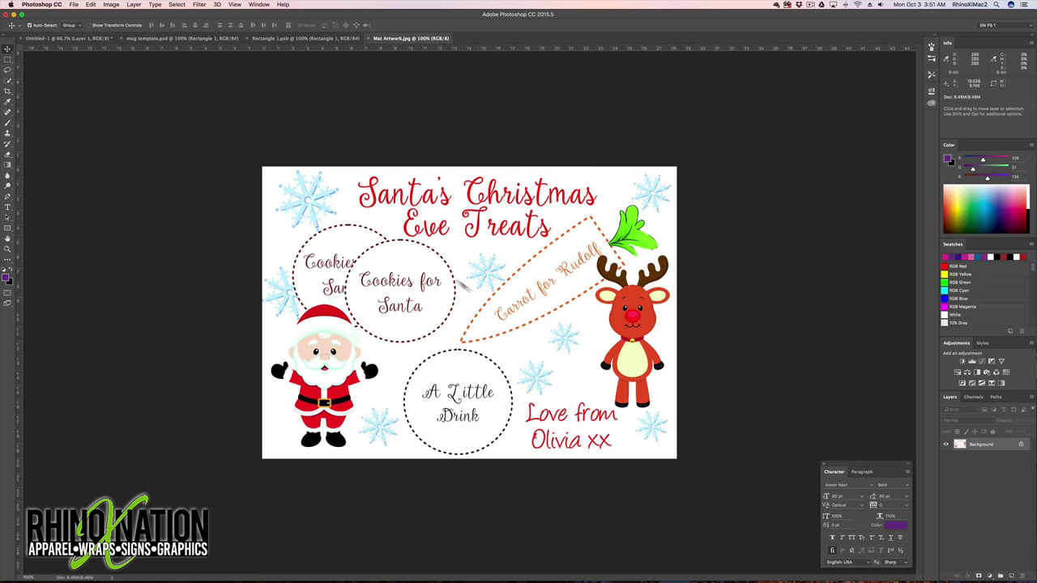
click(290, 39)
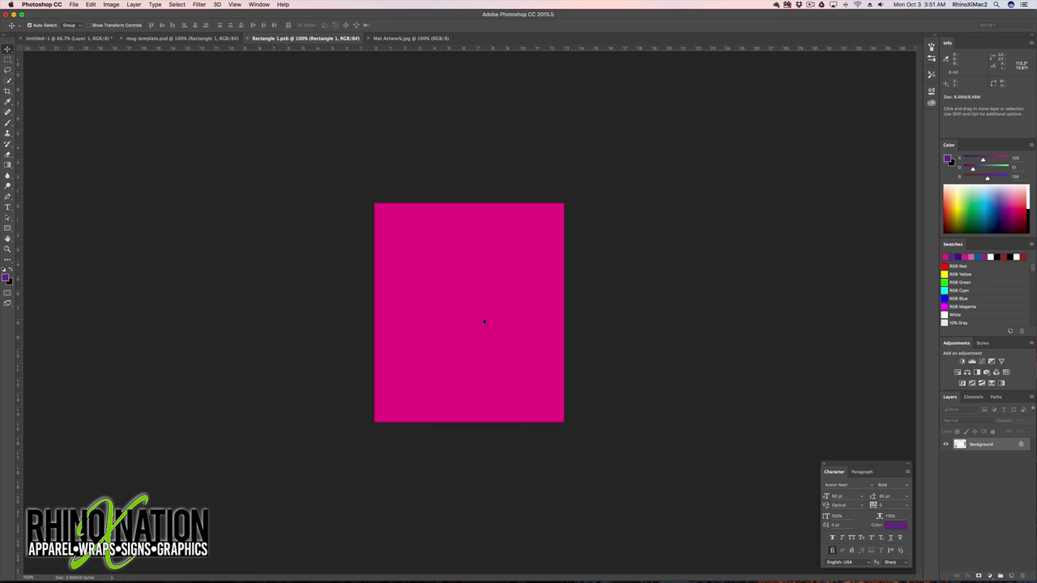
Paste the Santa artwork into Rectangle 1.psb, scale it to fit the panel, then close and save.
key(super+v)
key(super+t)
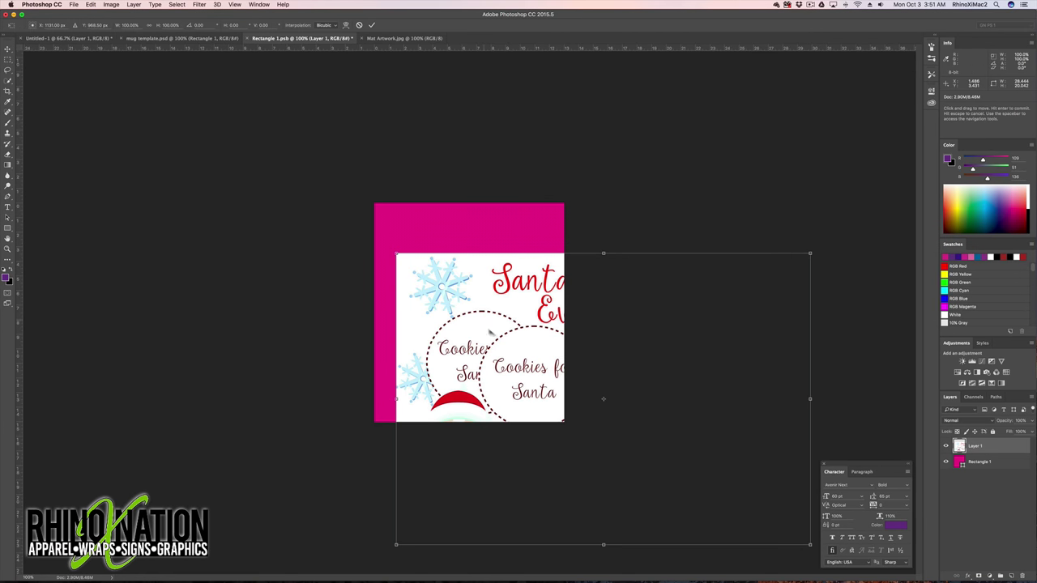
drag(632, 416, 625, 347)
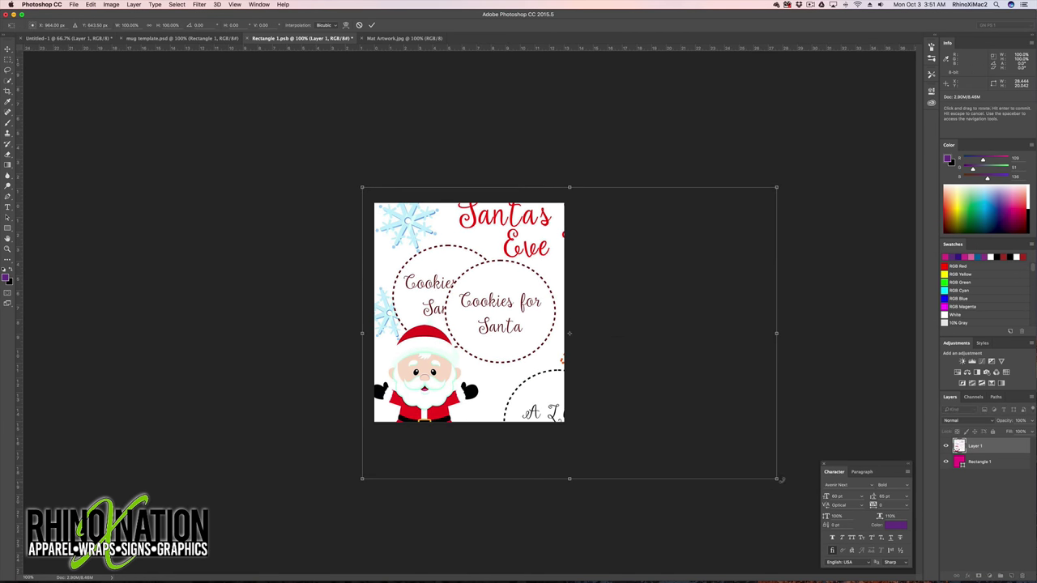
drag(568, 480, 596, 422)
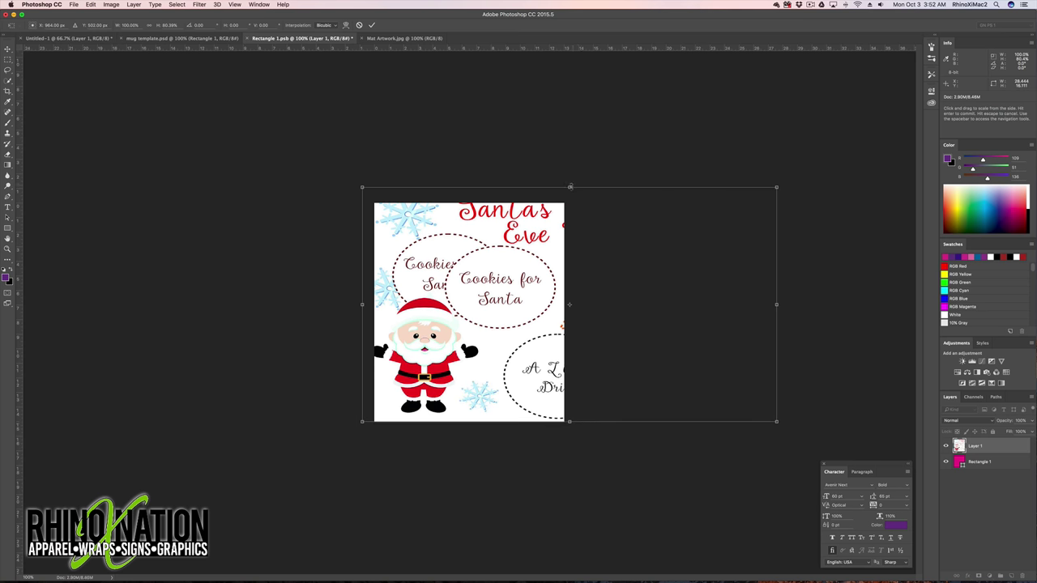
drag(570, 187, 569, 202)
drag(484, 317, 496, 316)
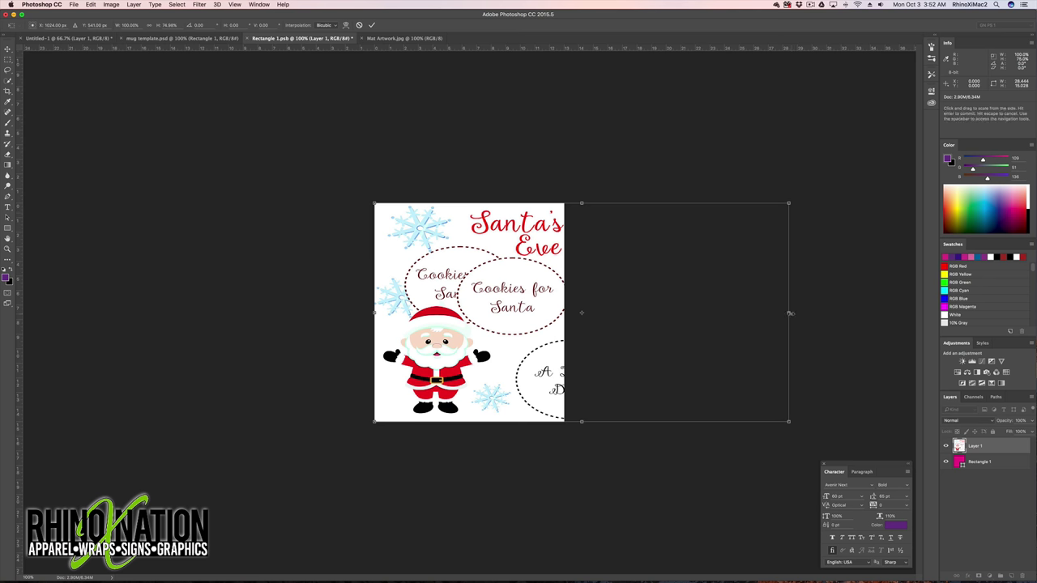
drag(789, 313, 754, 313)
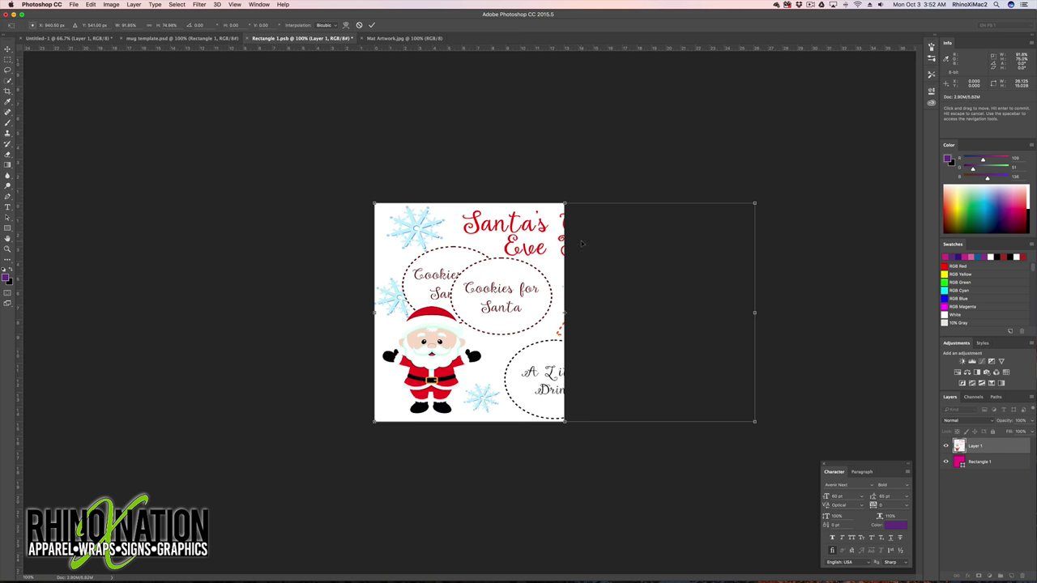
key(Return)
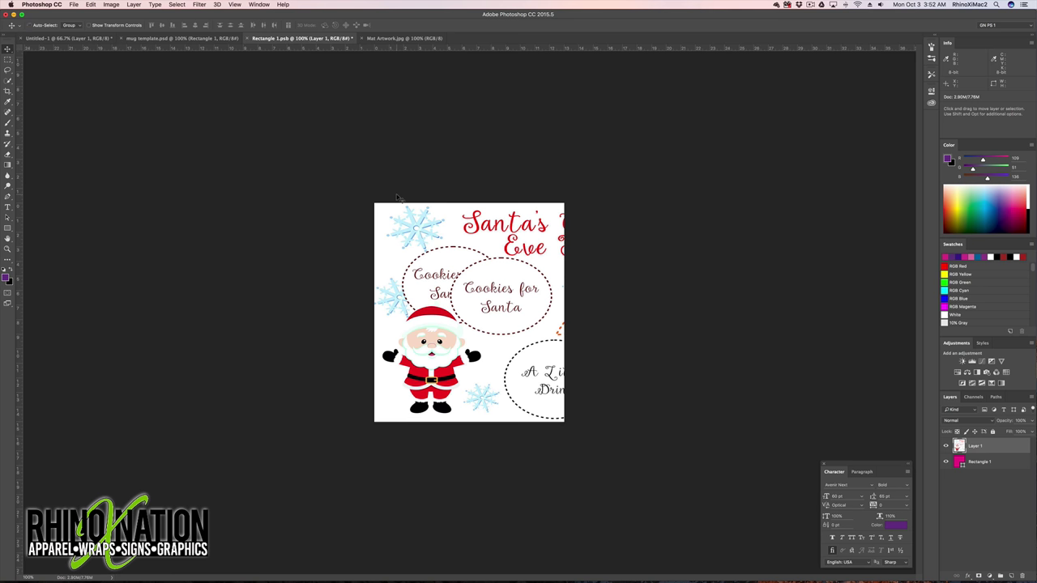
key(super+w)
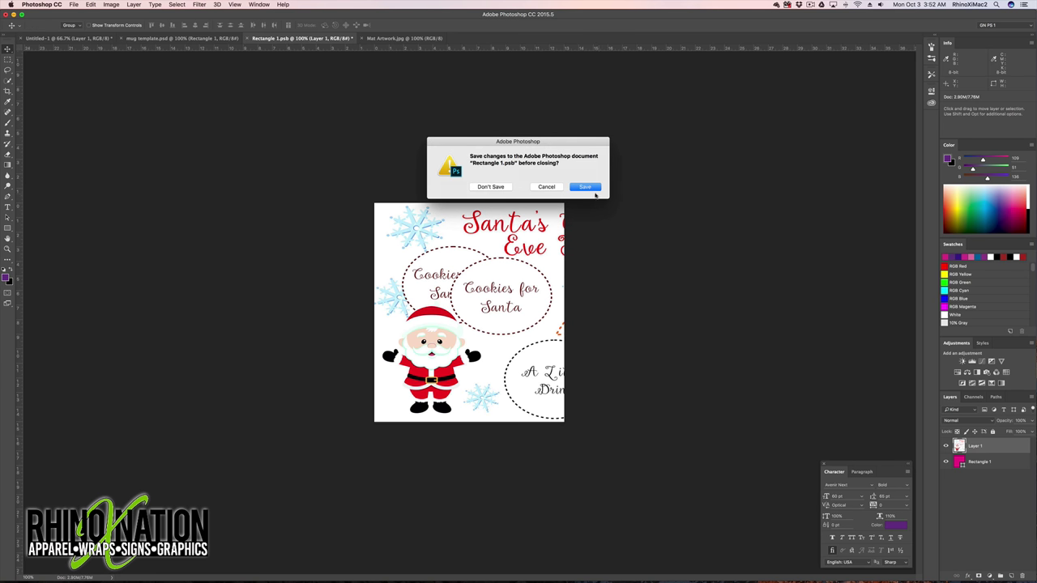
click(585, 187)
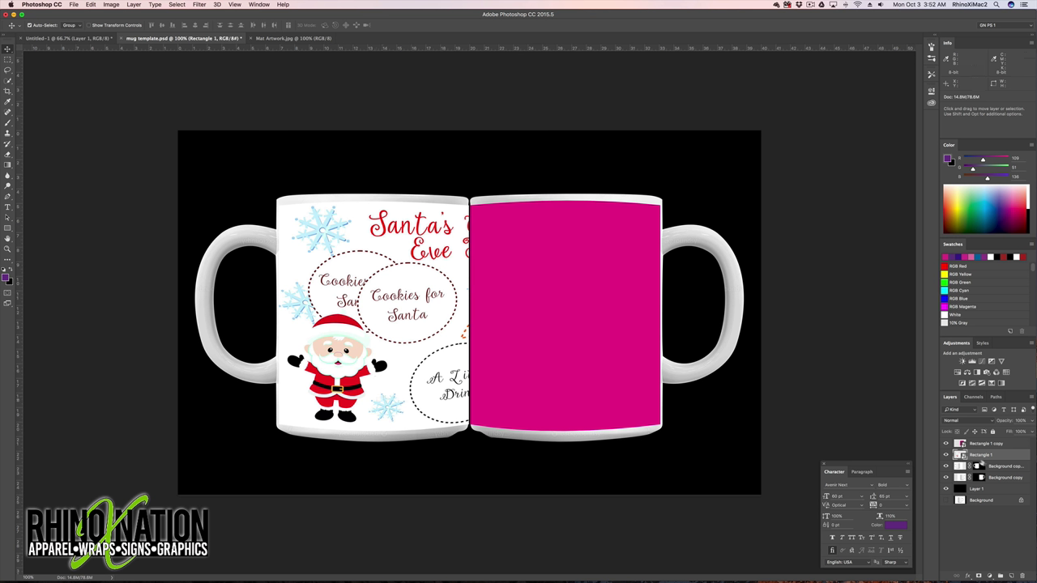
Paste the Santa artwork into the right mug's Rectangle 1 copy smart object.
click(972, 444)
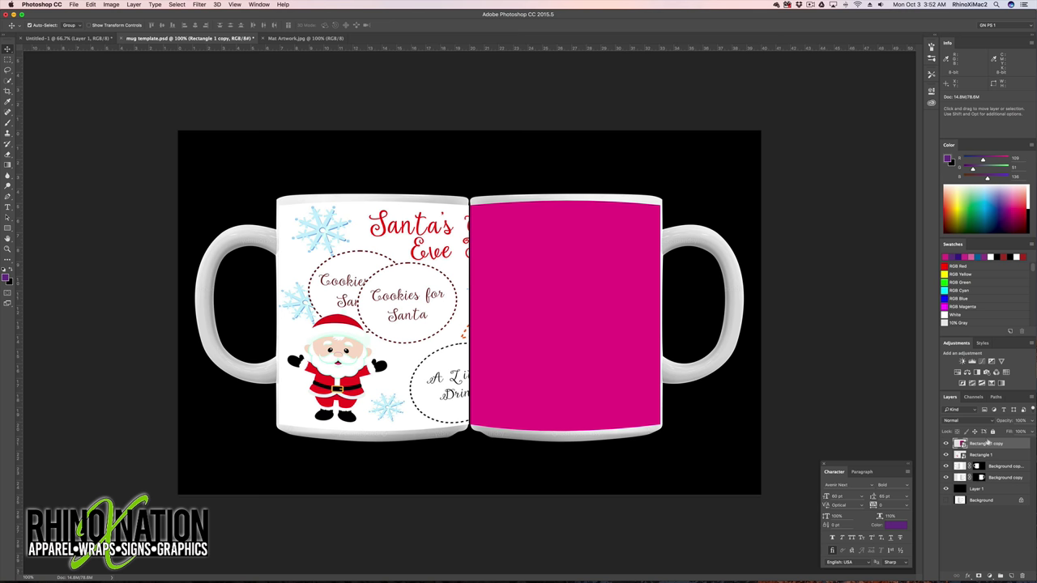
double_click(959, 444)
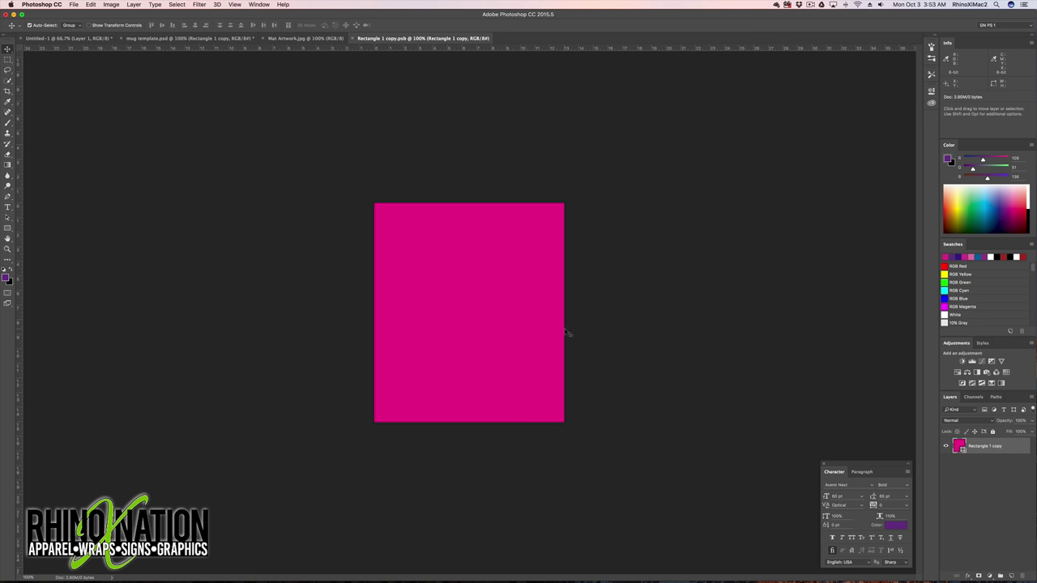
click(285, 39)
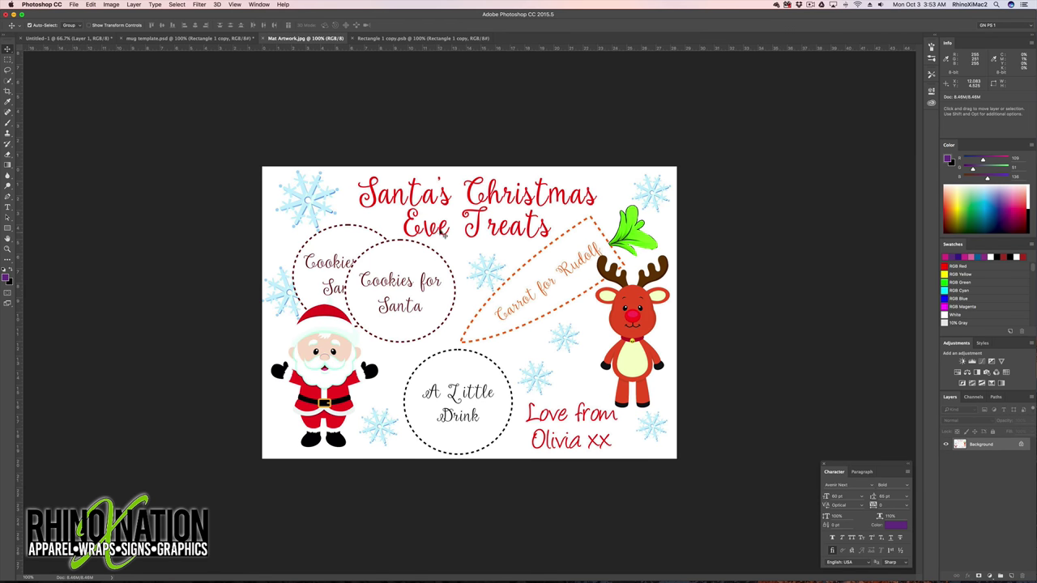
click(399, 39)
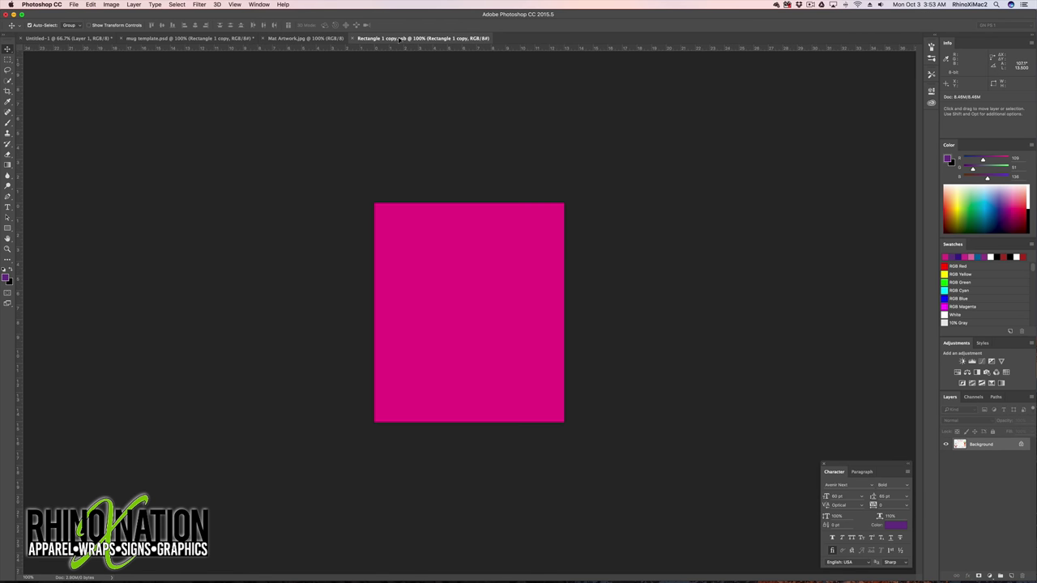
key(super+v)
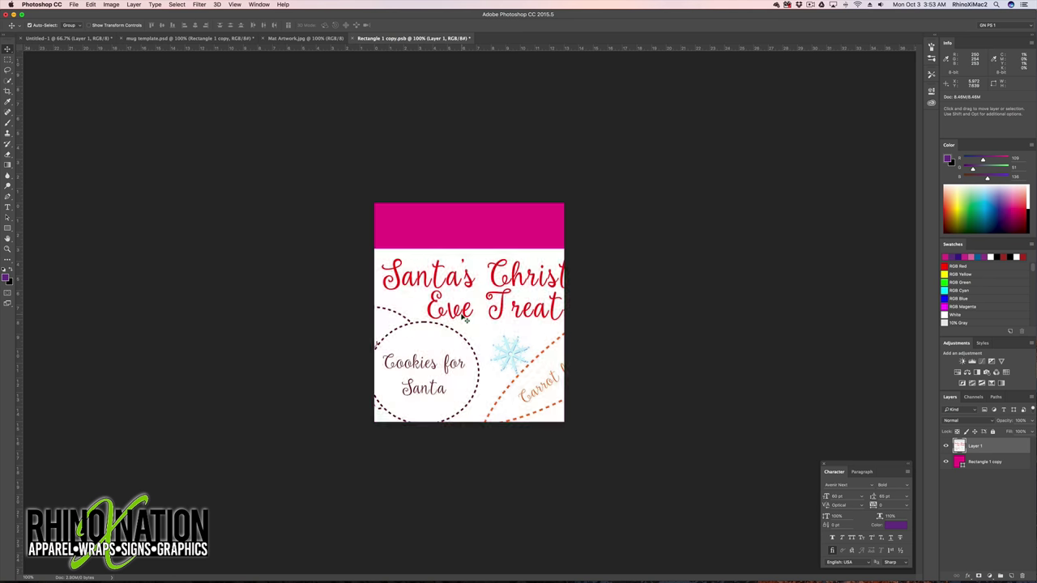
key(super+t)
Shift and resize the artwork to show the reindeer half, fitting the panel.
drag(480, 382, 435, 303)
drag(357, 494, 379, 422)
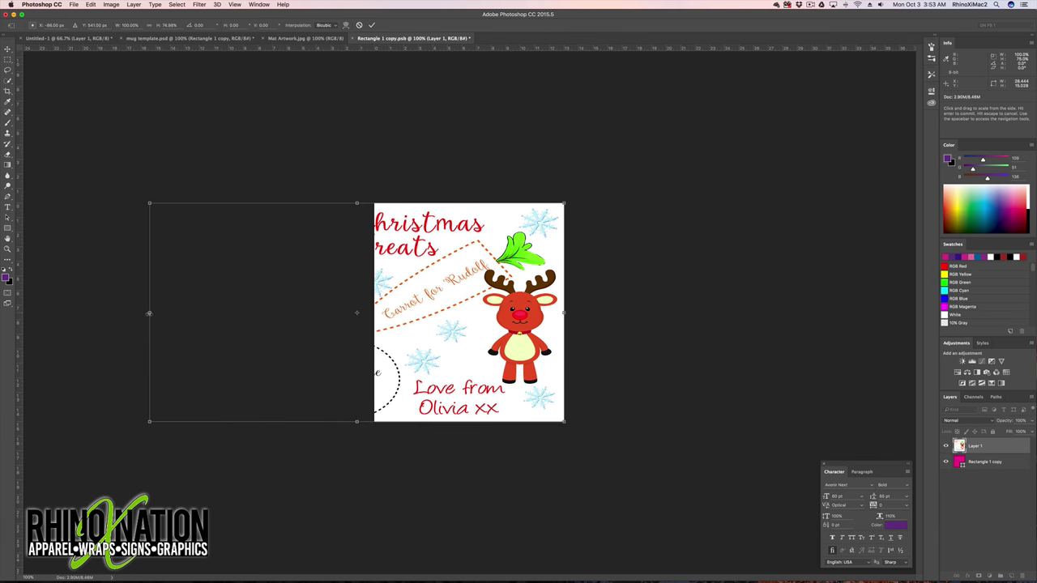
drag(150, 314, 184, 315)
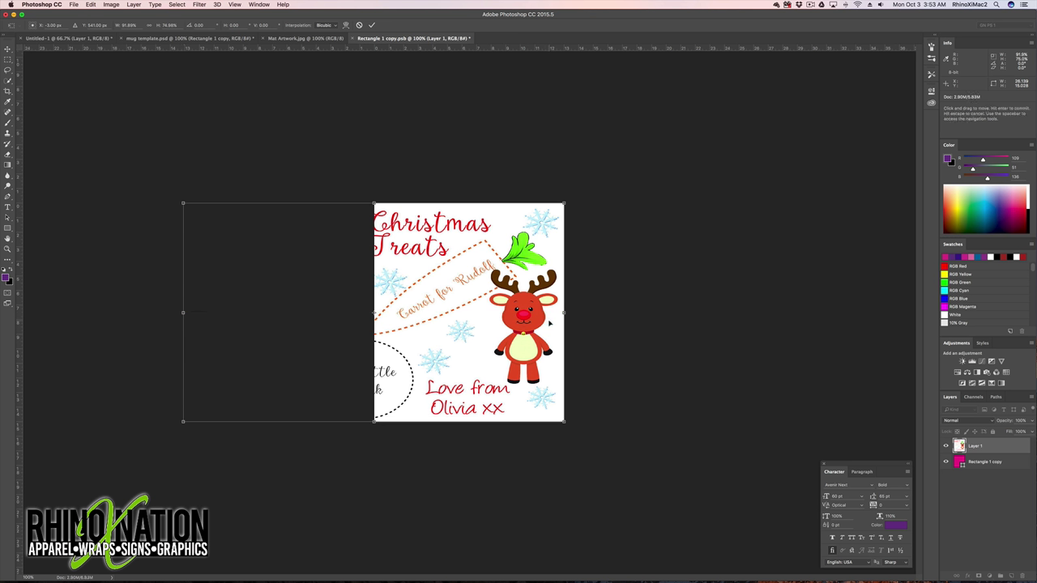
key(Return)
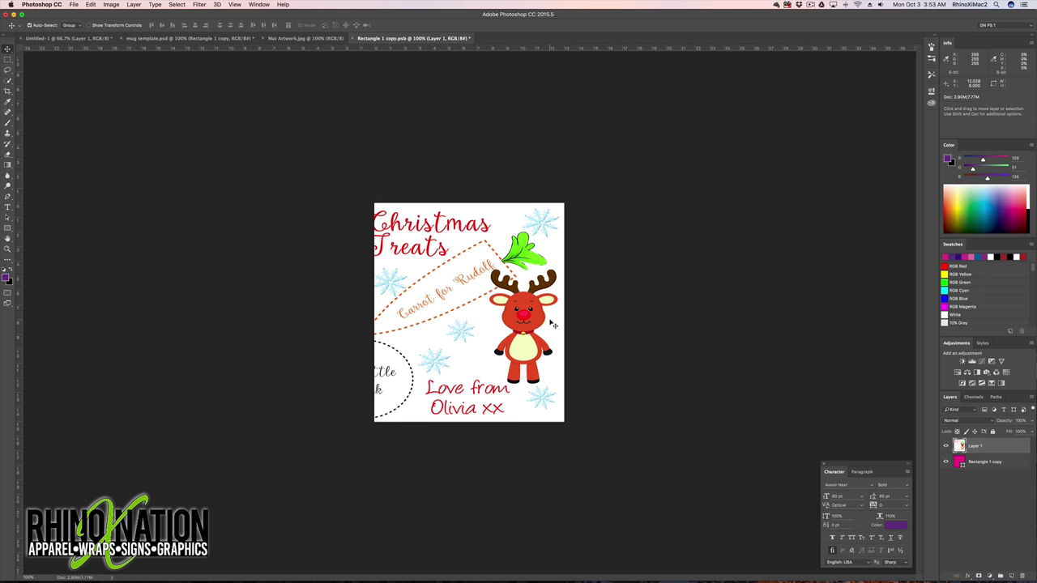
Save and close the smart object, returning to the mug template.
key(super+w)
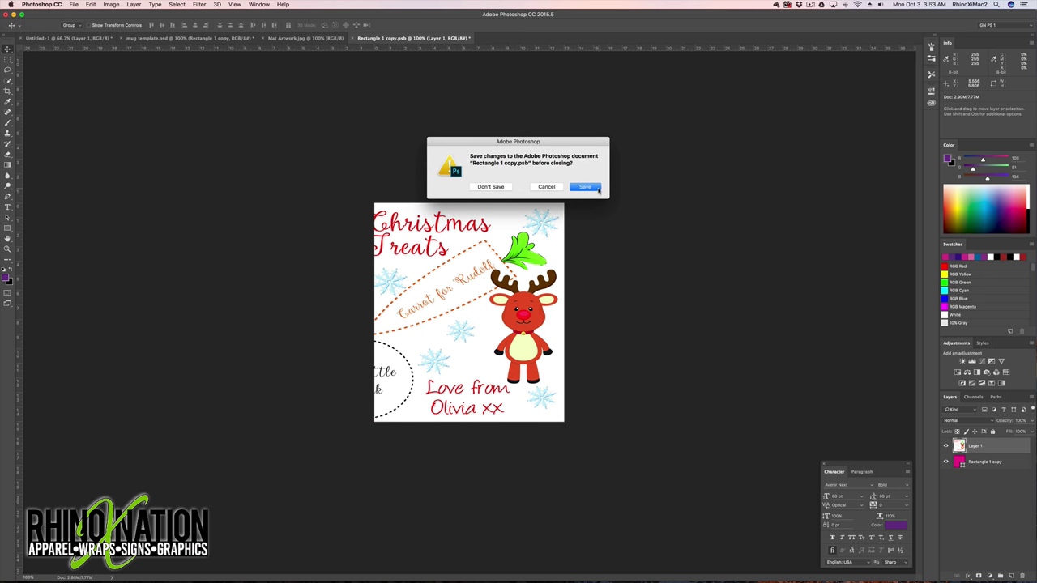
click(598, 188)
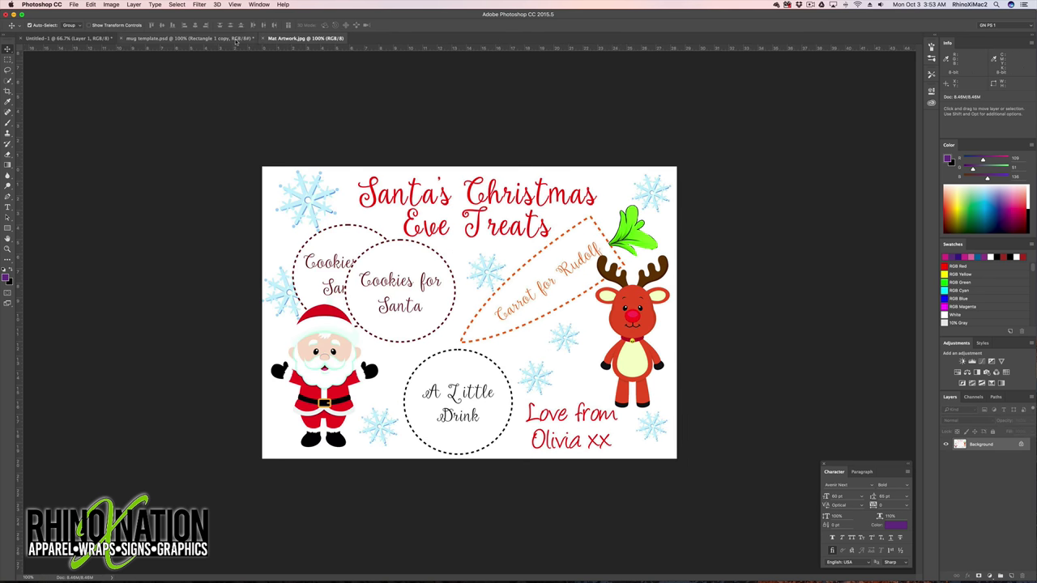
click(236, 39)
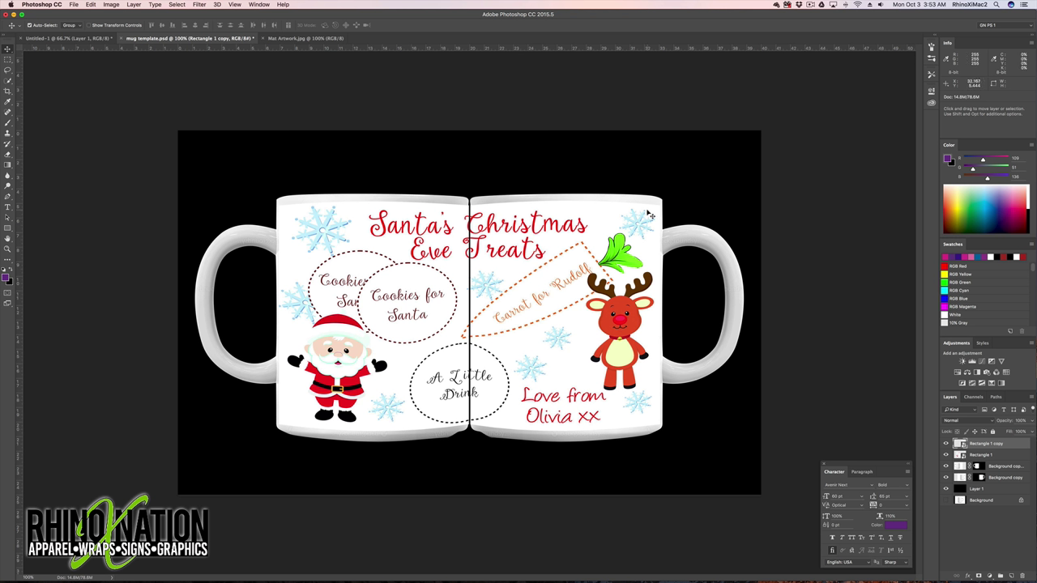
Set both Rectangle 1 and Rectangle 1 copy artwork layers to Multiply blend mode.
click(957, 456)
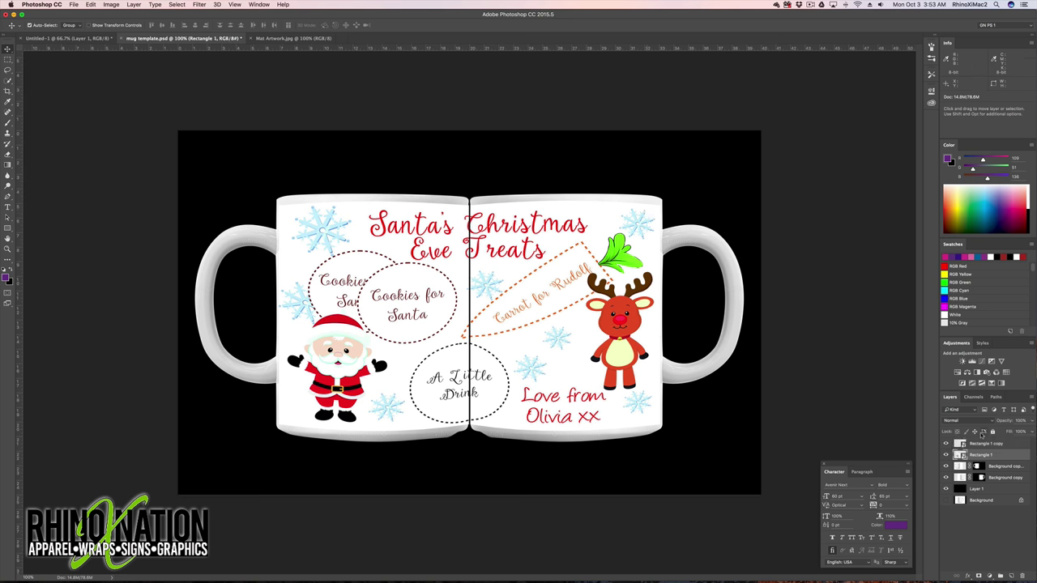
click(954, 421)
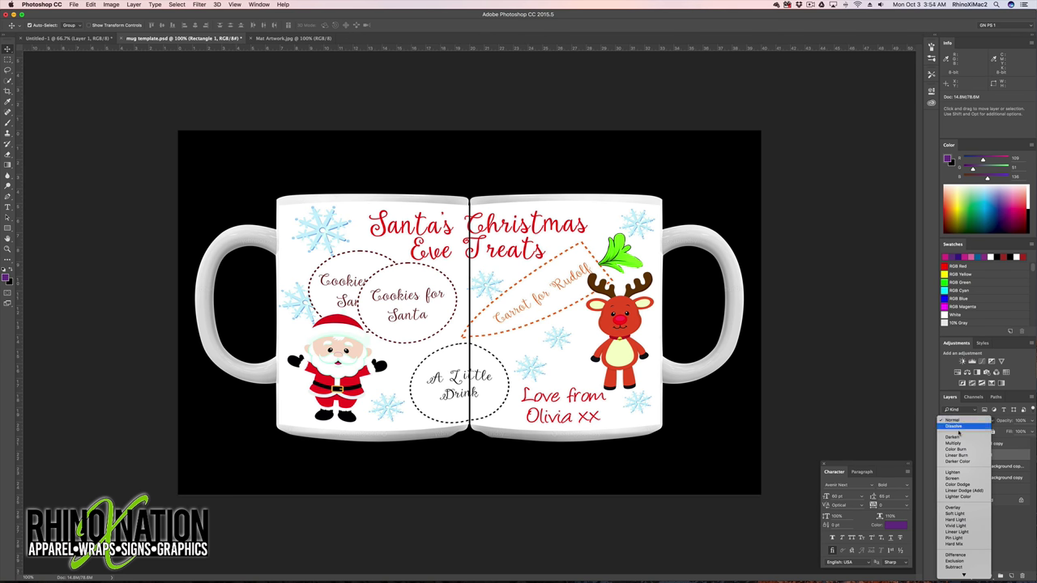
click(954, 443)
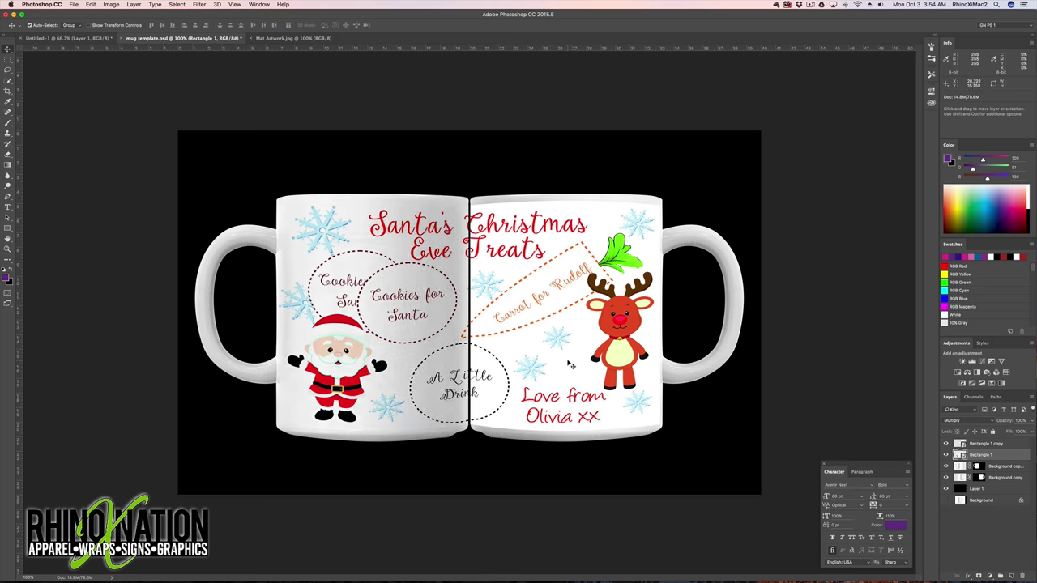
click(984, 443)
click(975, 423)
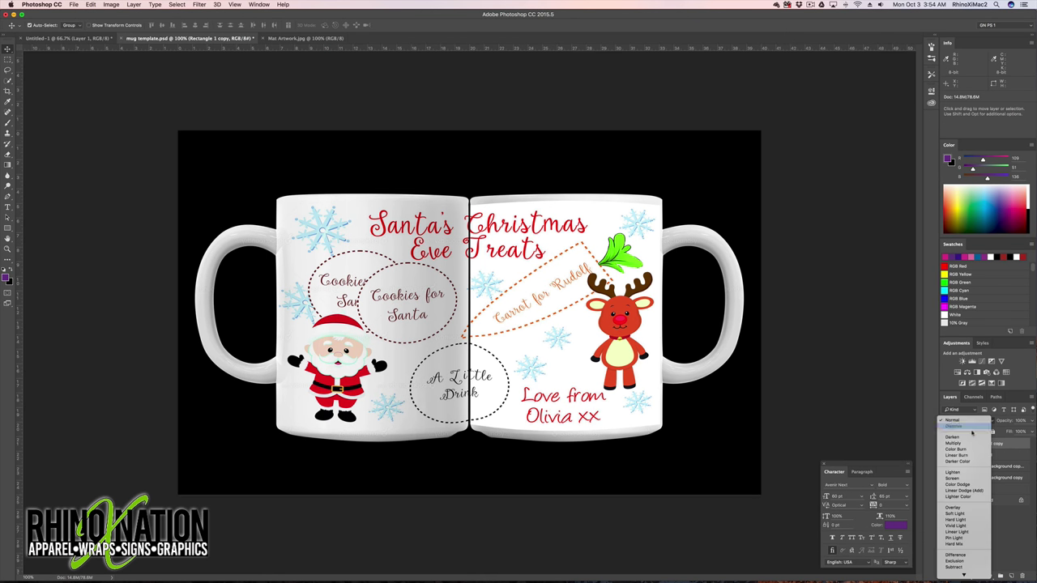
click(959, 444)
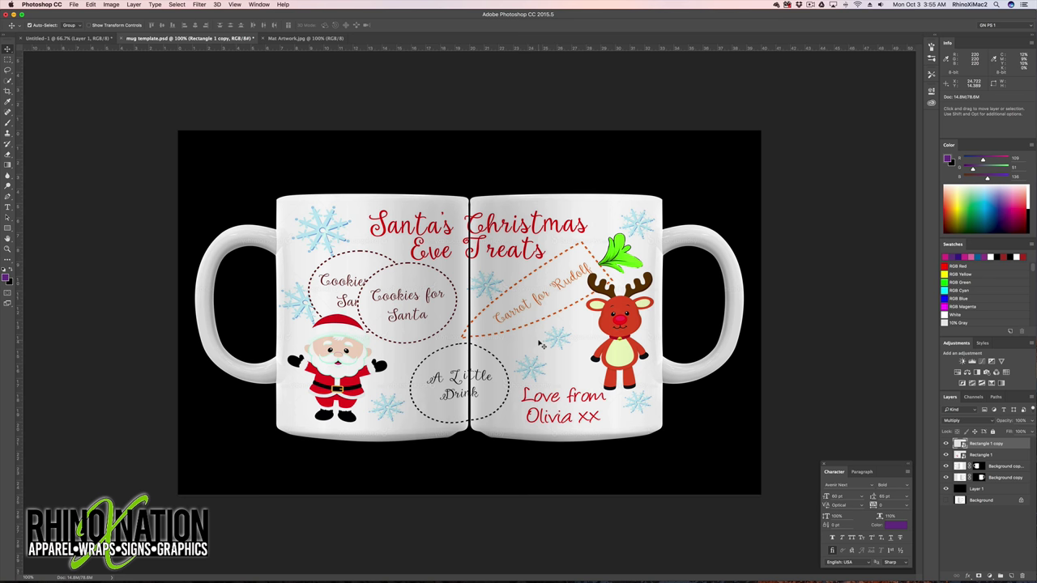
Save the mug template, open the right mug's smart object, and open IMG_0087.PNG.
click(73, 5)
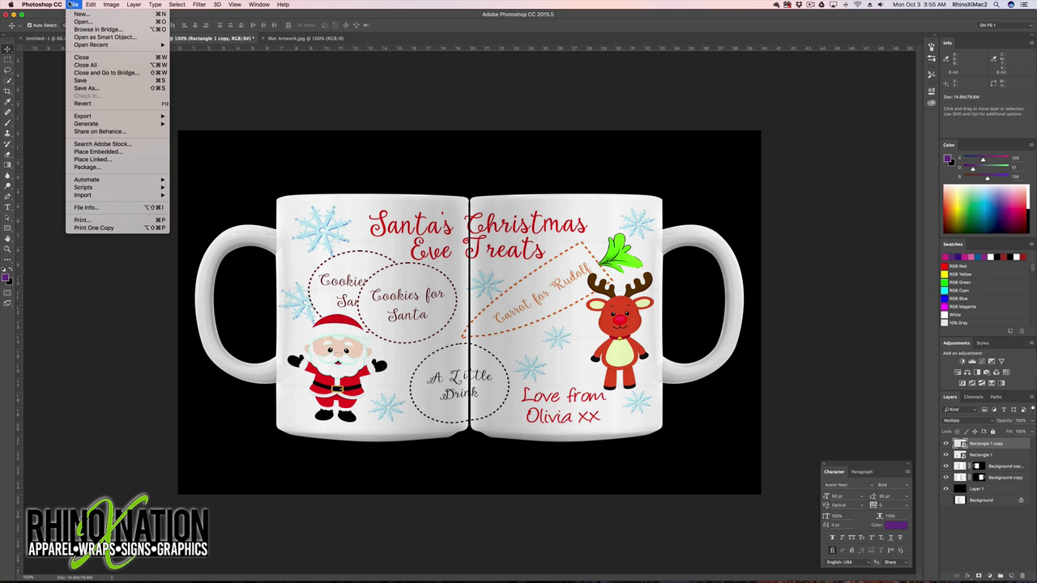
click(81, 80)
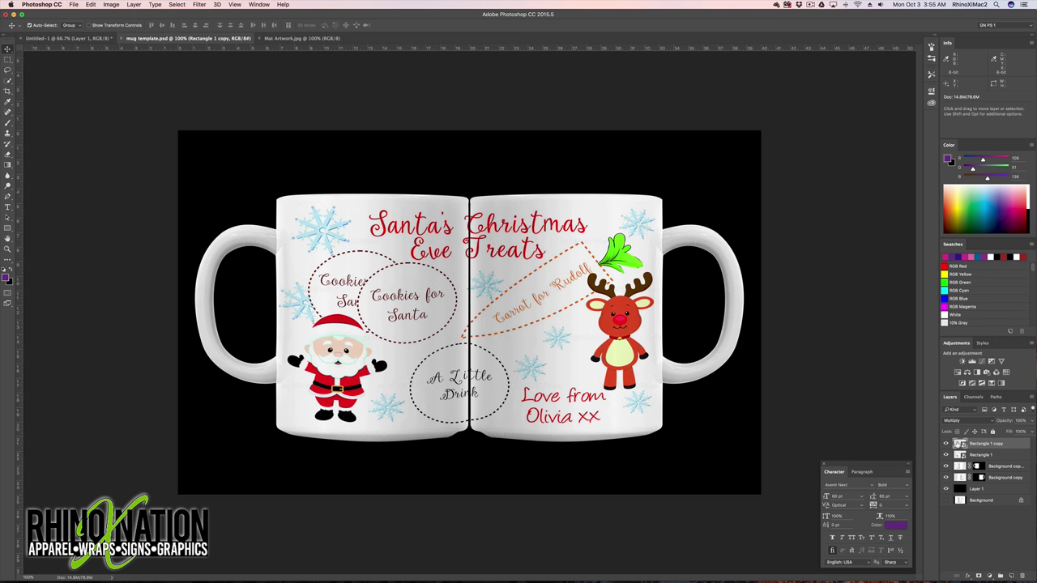
double_click(960, 444)
click(73, 5)
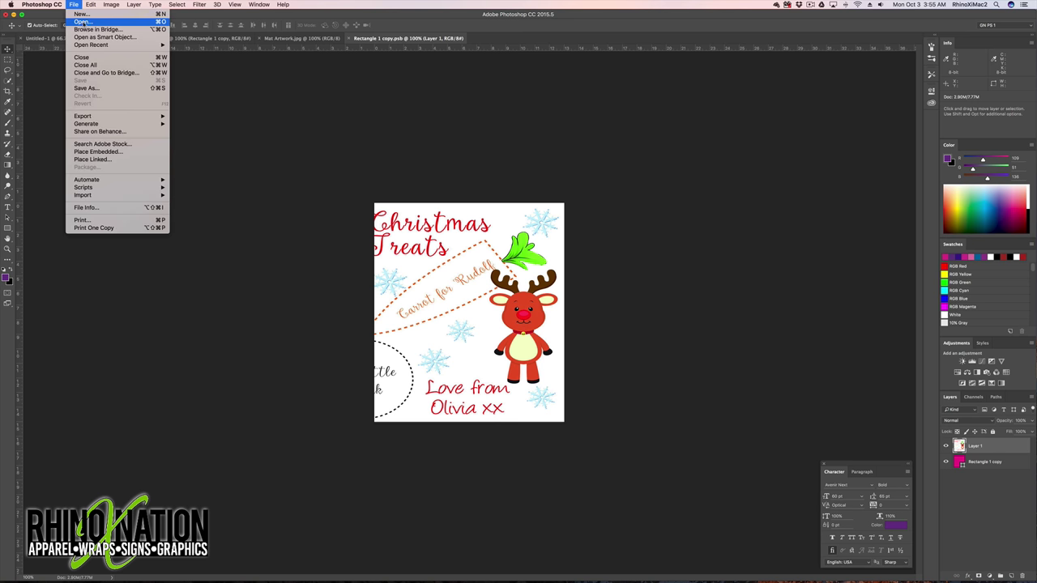
click(84, 21)
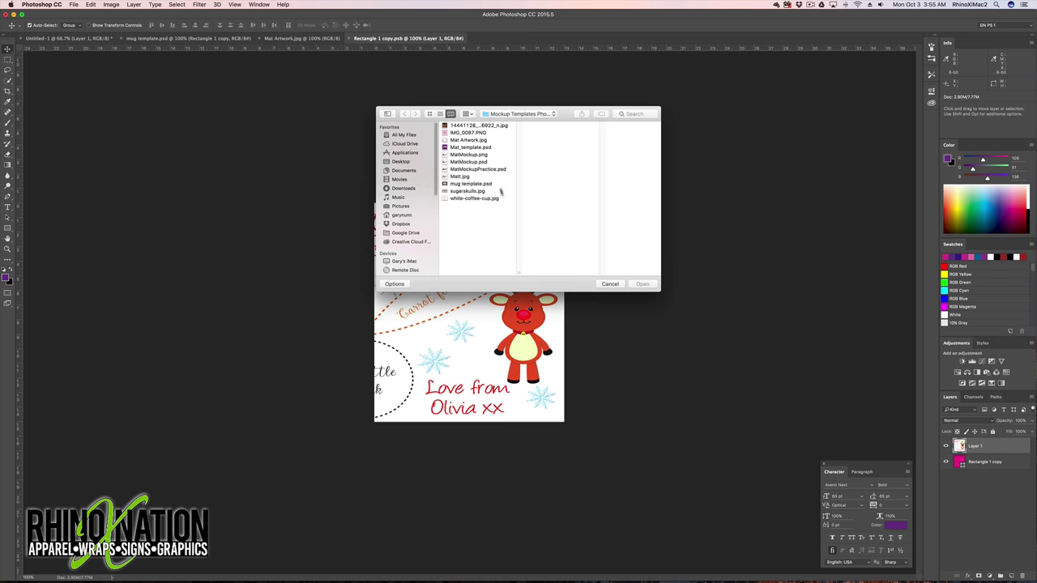
double_click(480, 133)
Drag the chevron CAM image into the smart object and scale it to cover the canvas.
drag(356, 162, 376, 40)
drag(481, 277, 304, 263)
key(super+t)
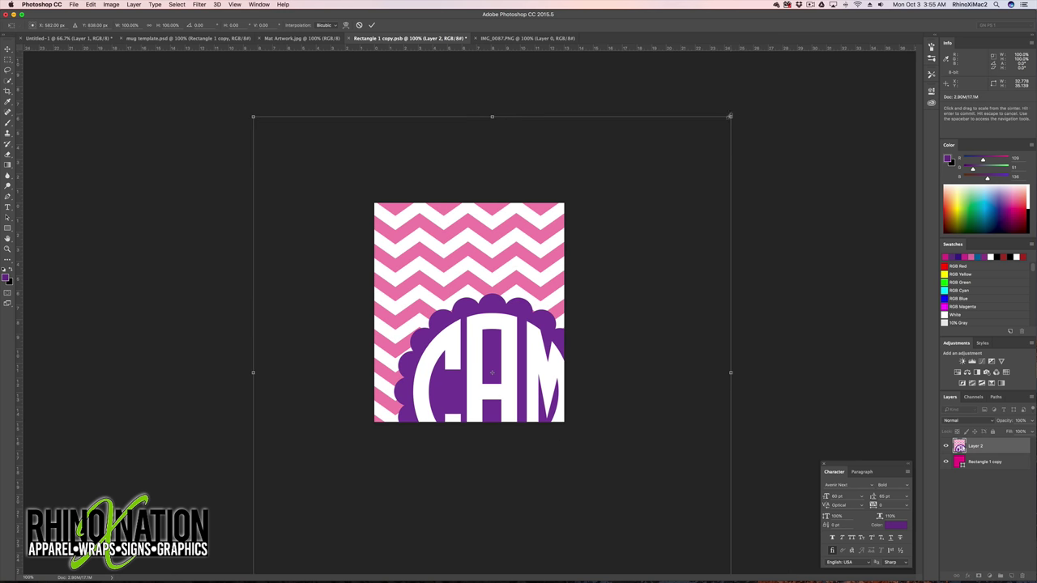
drag(730, 115, 508, 374)
drag(437, 478, 562, 318)
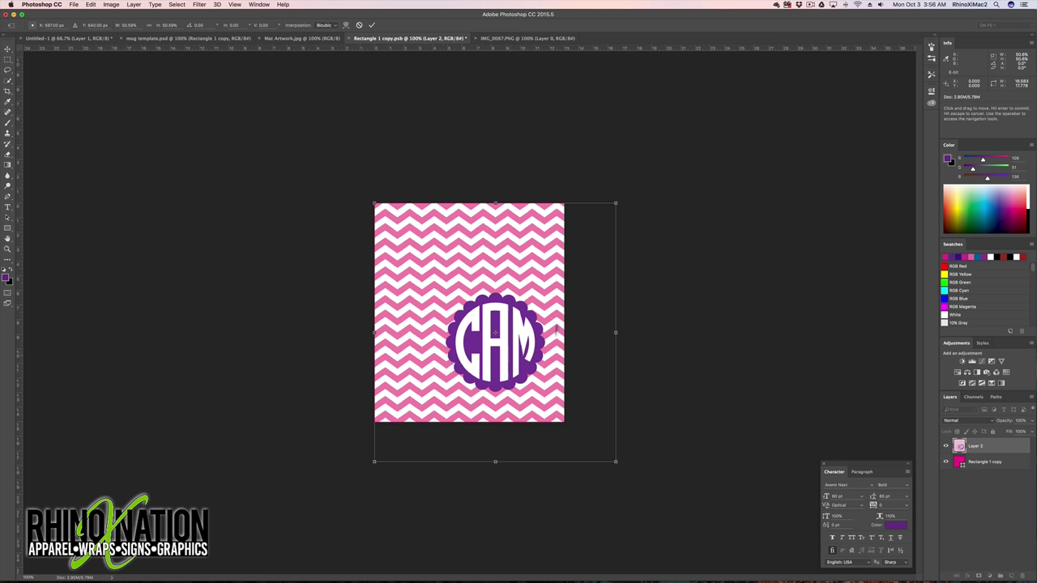
drag(588, 369, 560, 353)
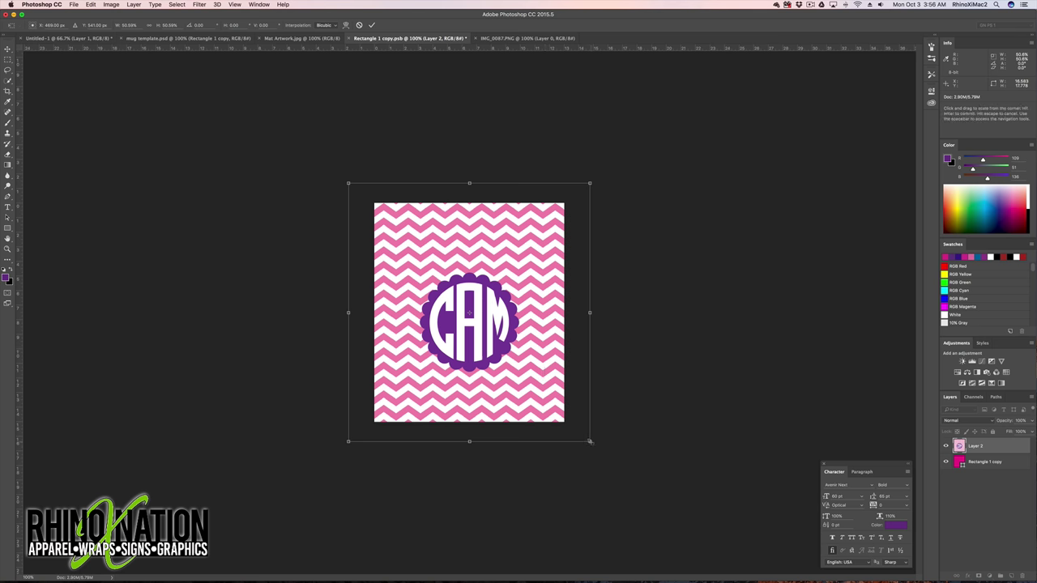
drag(590, 442, 571, 424)
key(Return)
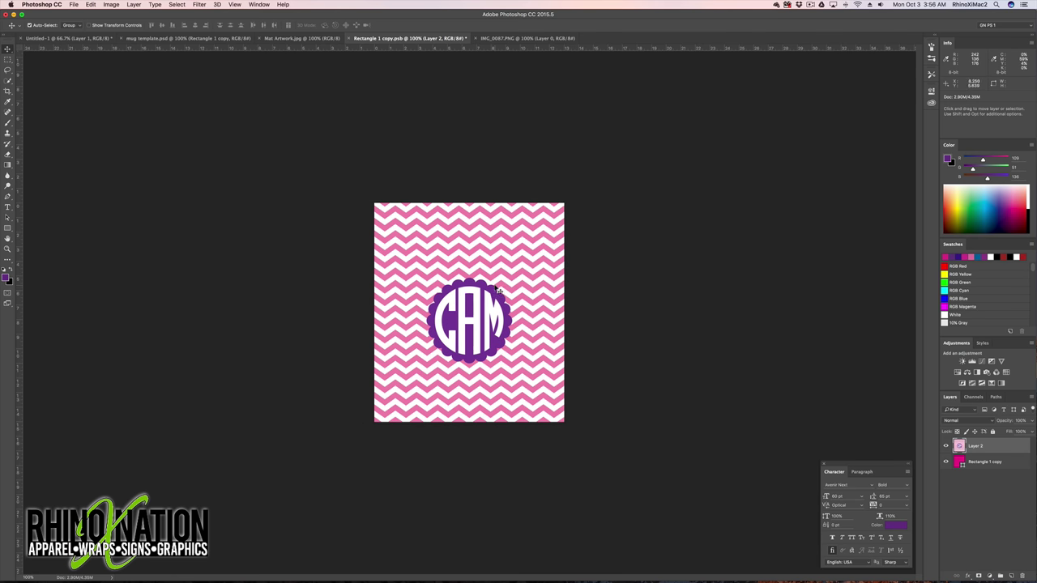
Save and close the smart object, then open the left mug's Rectangle 1 smart object.
key(super+w)
click(587, 186)
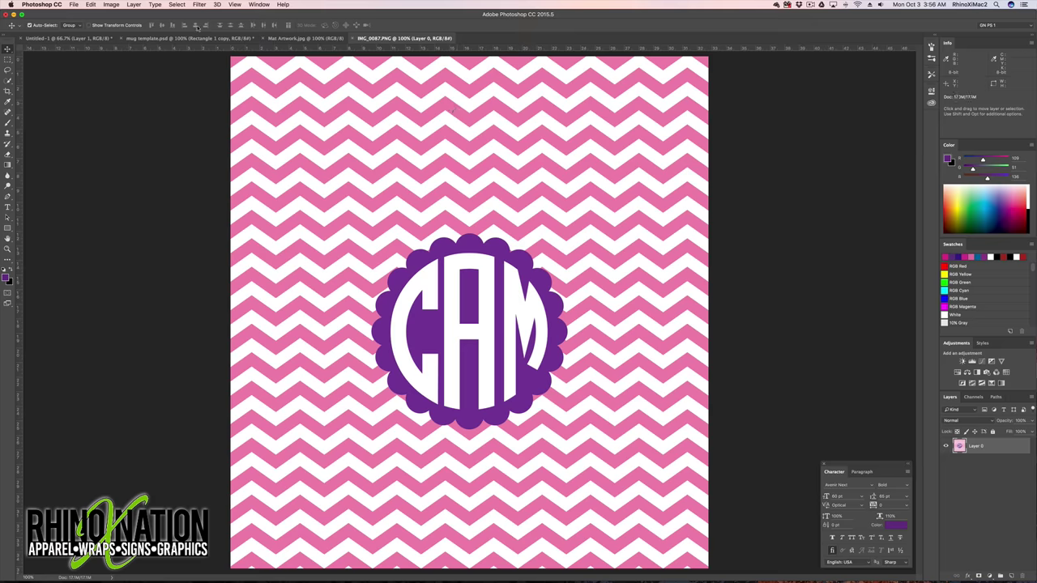
click(200, 38)
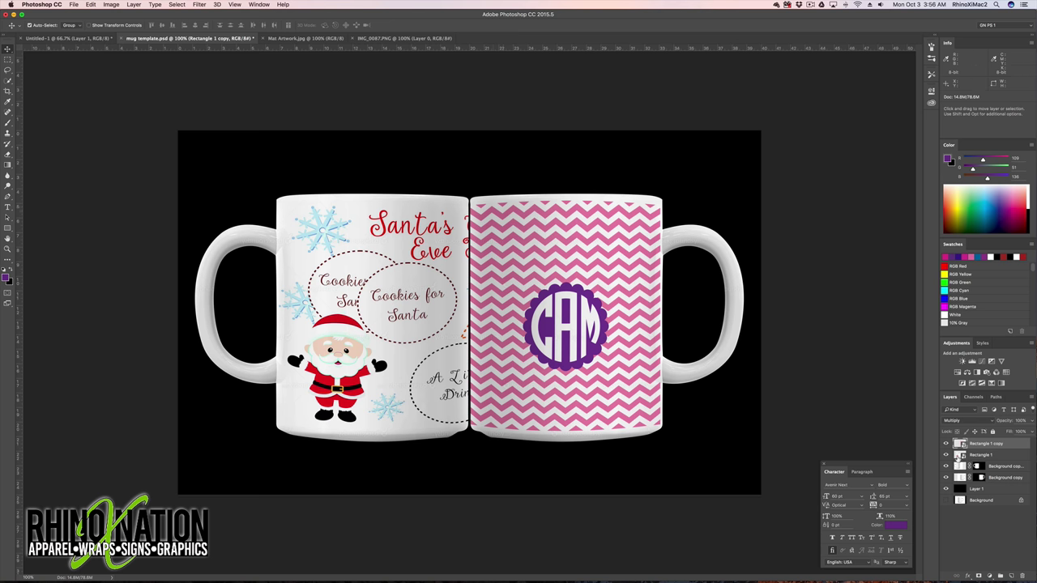
double_click(454, 256)
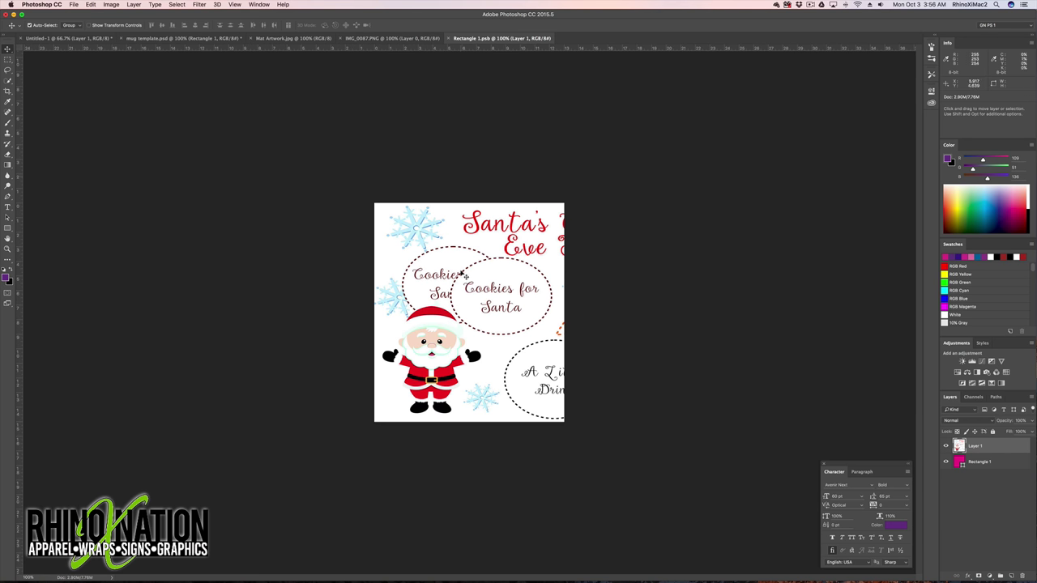
Delete the Santa artwork layer and paste the chevron CAM image into Rectangle 1.psb.
key(Delete)
click(379, 39)
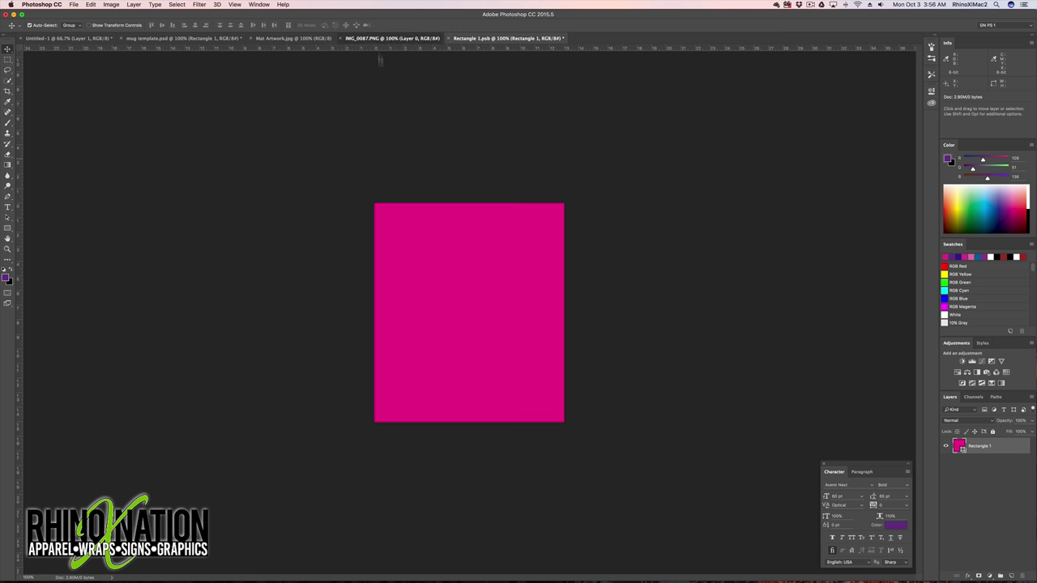
click(308, 39)
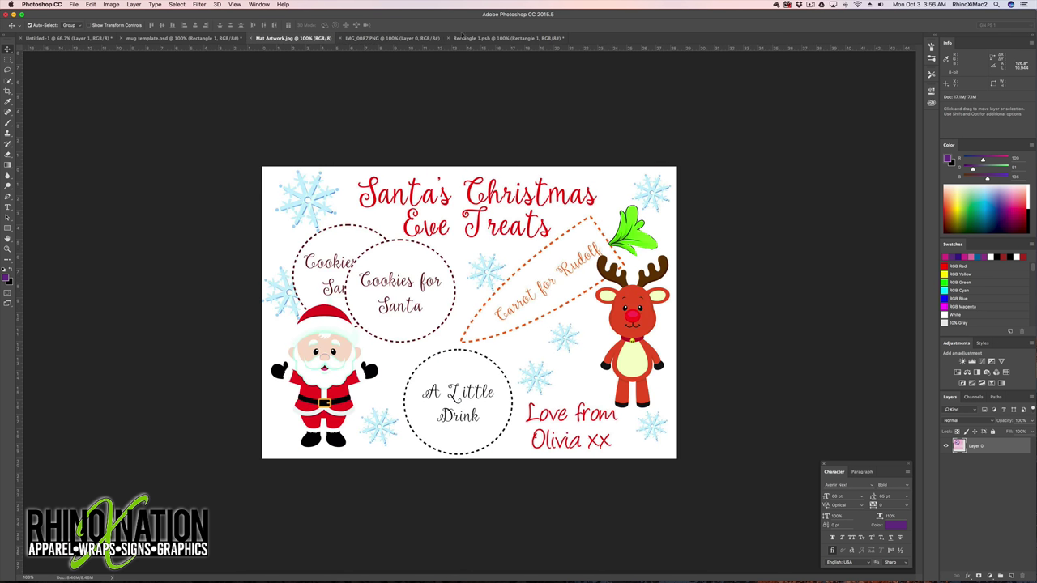
click(471, 39)
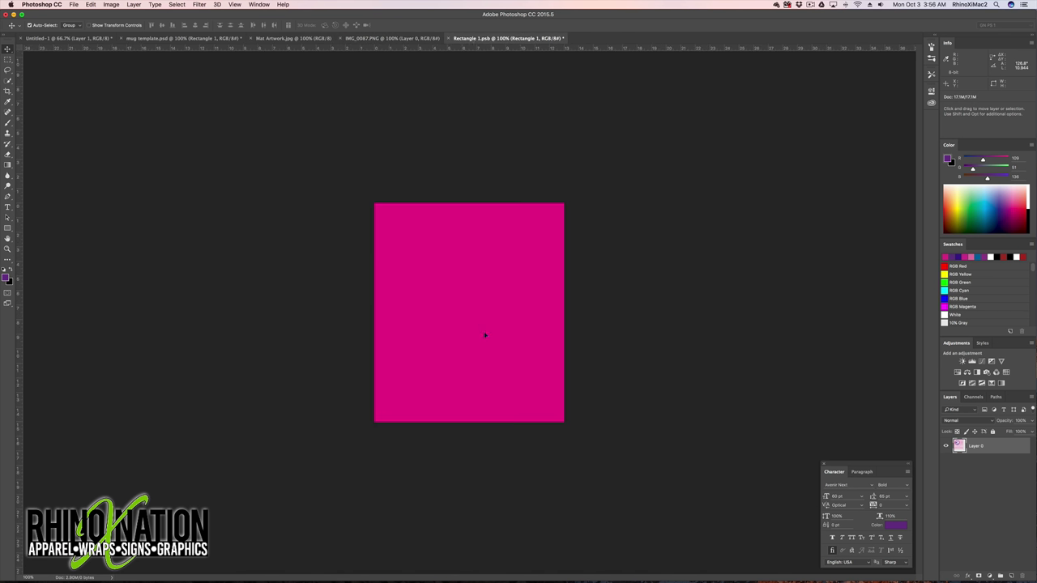
key(super+v)
Shrink and centre the CAM monogram, then save and close the smart object.
key(super+t)
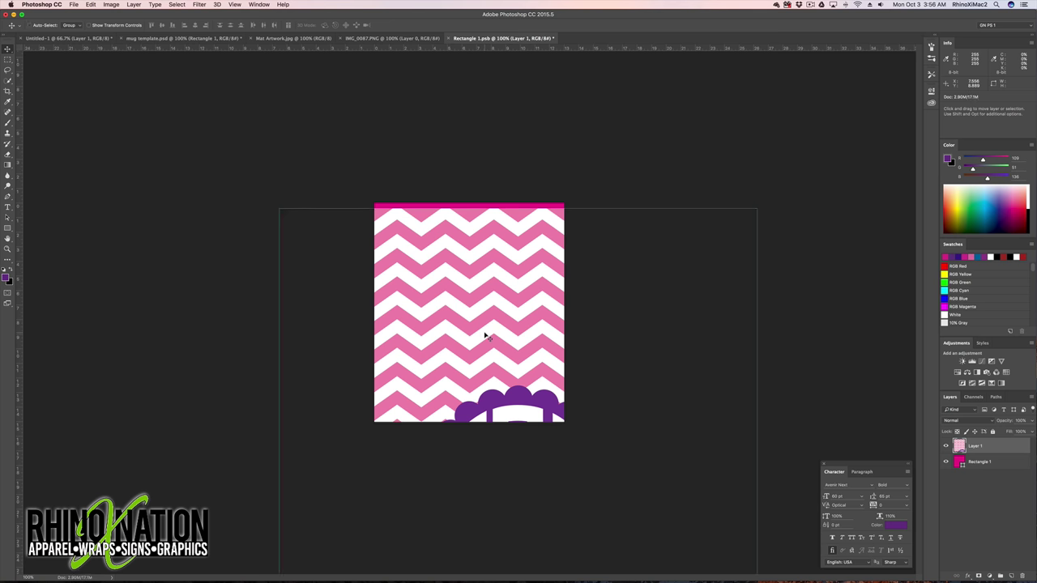
drag(484, 335, 454, 179)
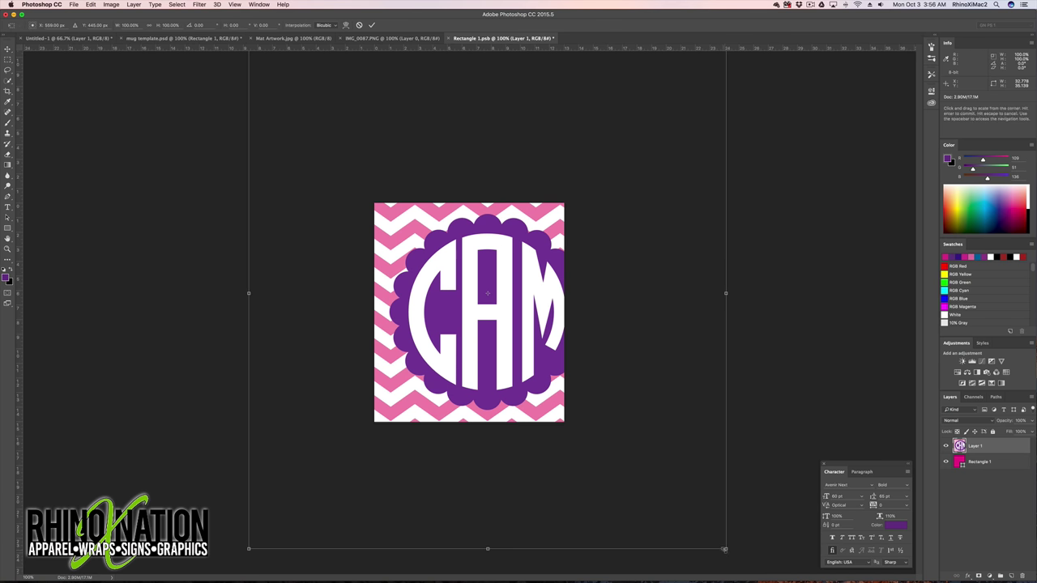
drag(725, 549, 578, 394)
drag(539, 370, 522, 393)
key(Return)
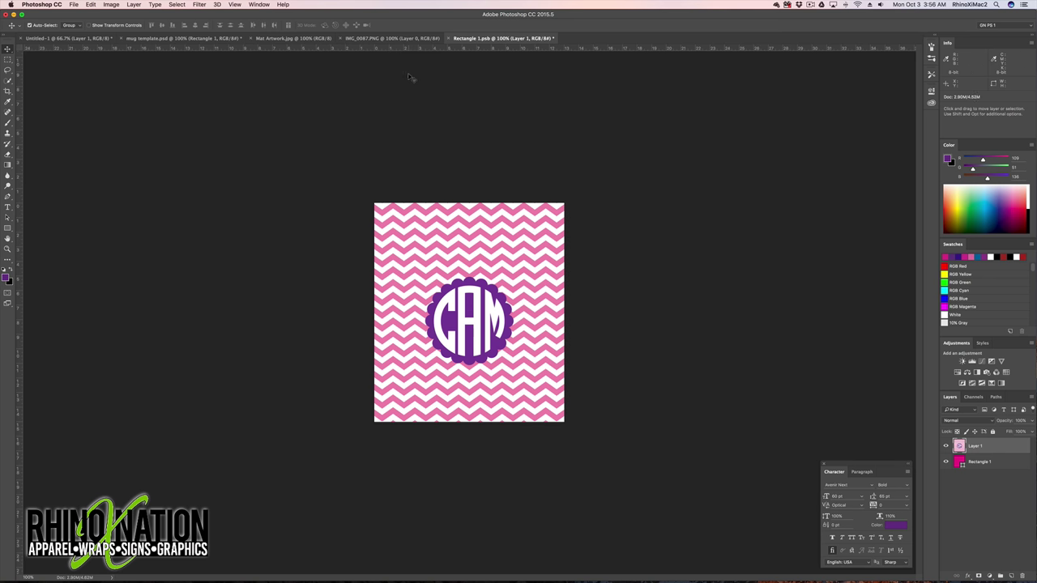
key(super+w)
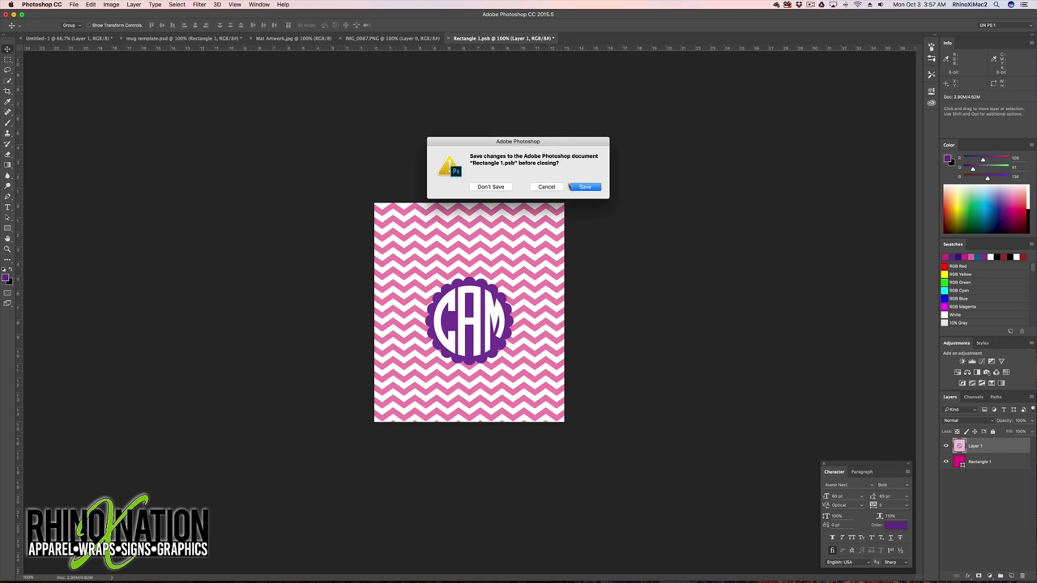
click(577, 187)
click(188, 38)
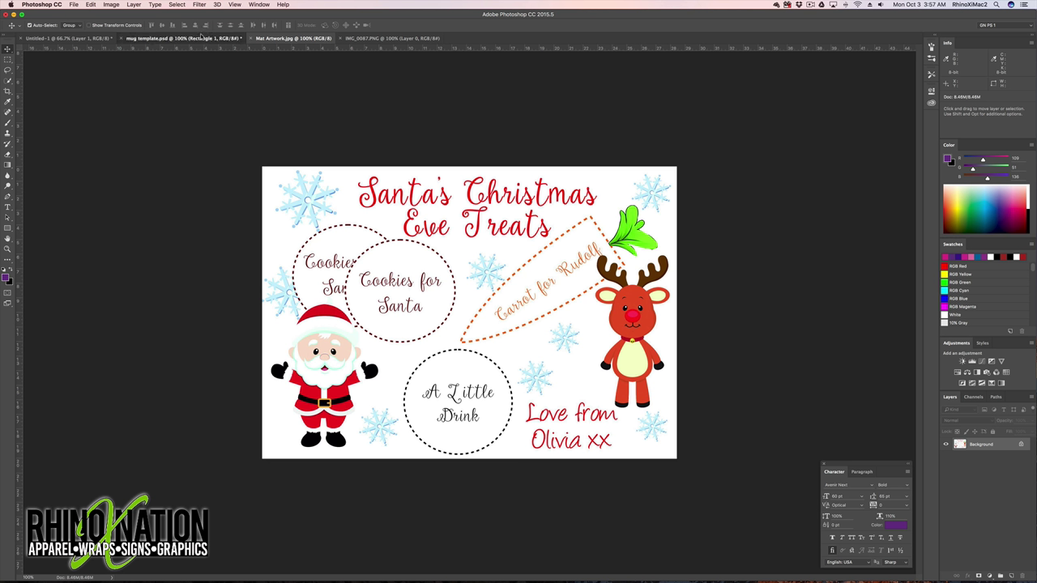